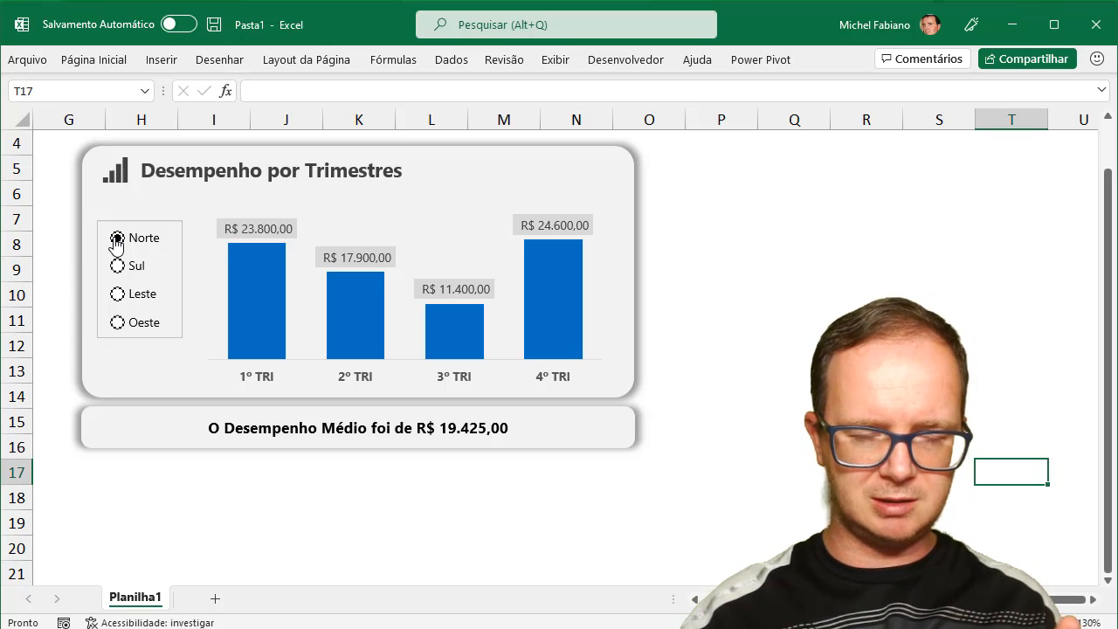
Switch the quarterly performance chart through the Leste, Oeste and Sul options to examine how it responds.
click(117, 295)
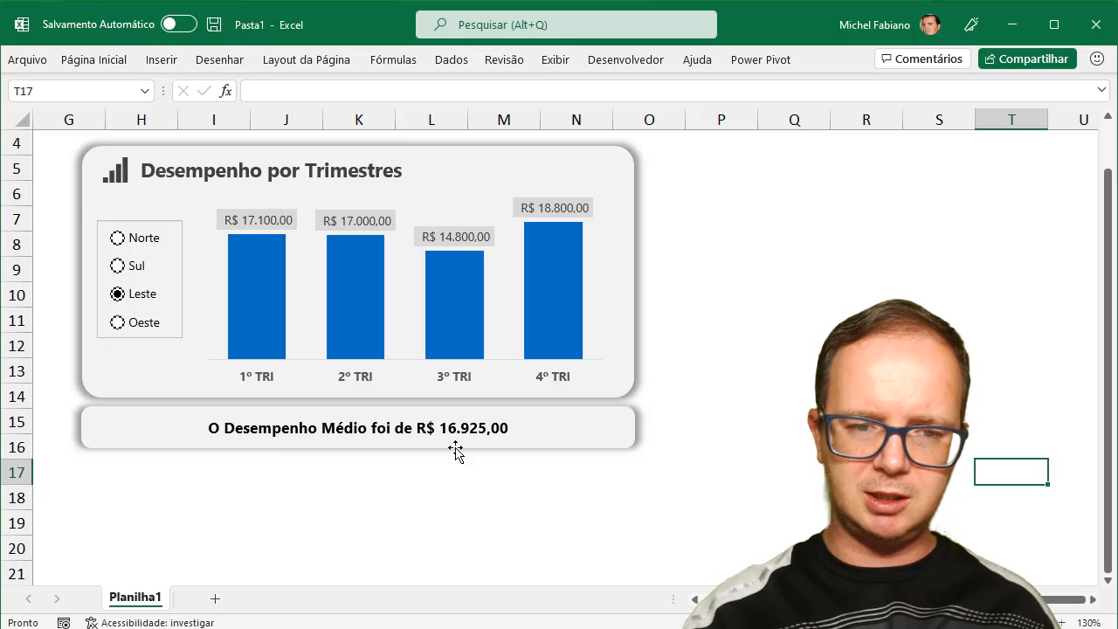
click(117, 322)
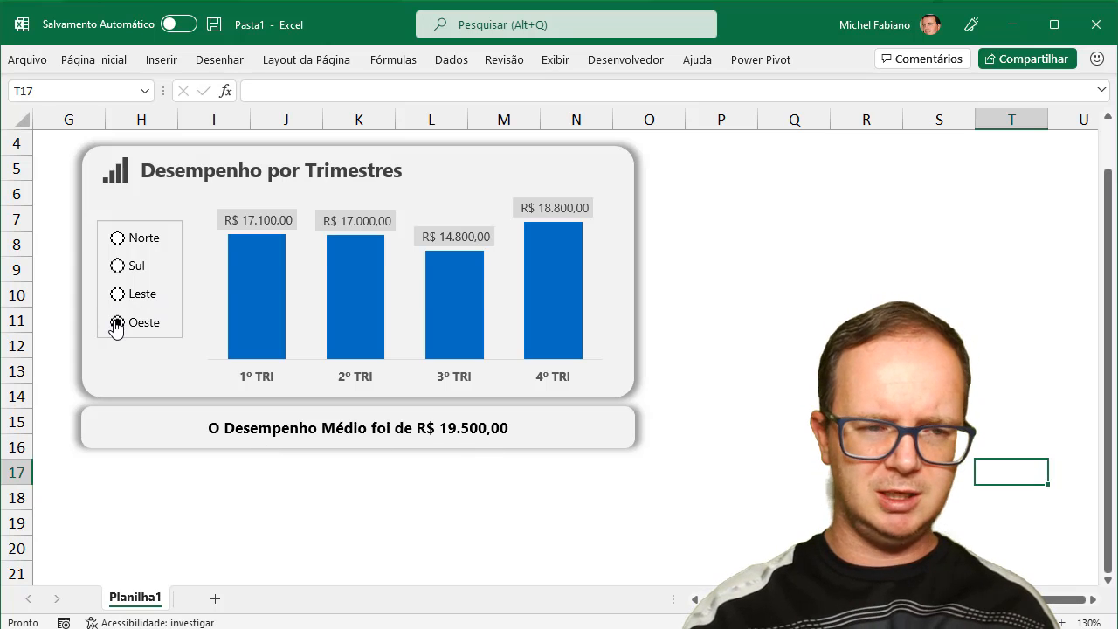
click(119, 269)
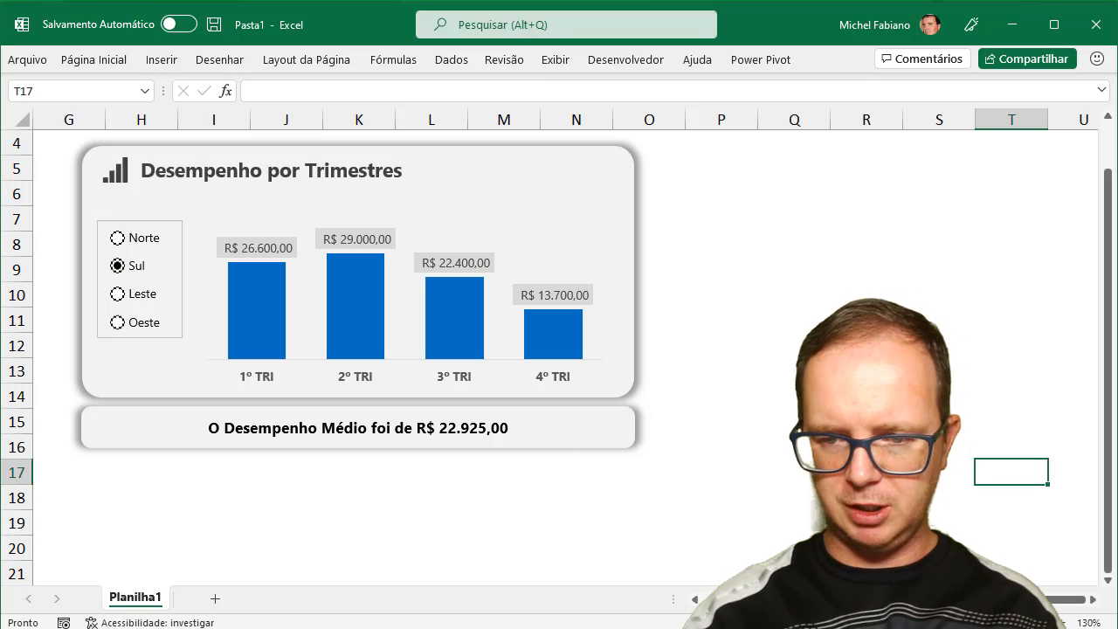
Copy the Unidade quarterly table (B5:F9) from Planilha1 and paste it at cell B2 of a new sheet.
scroll(559, 297, left, 3)
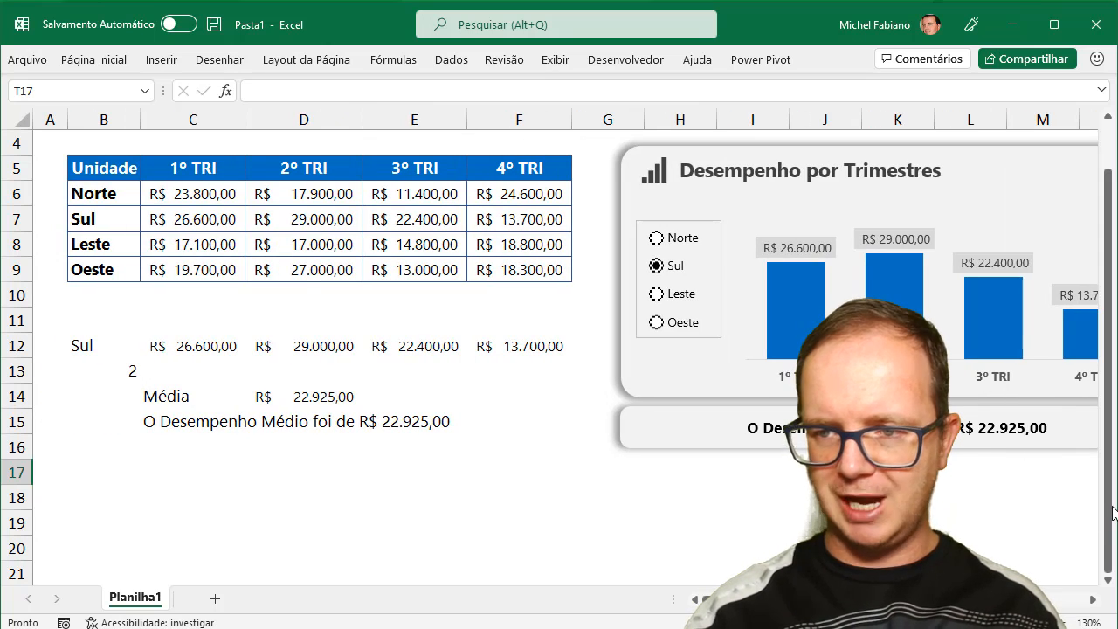
scroll(1112, 374, up, 1)
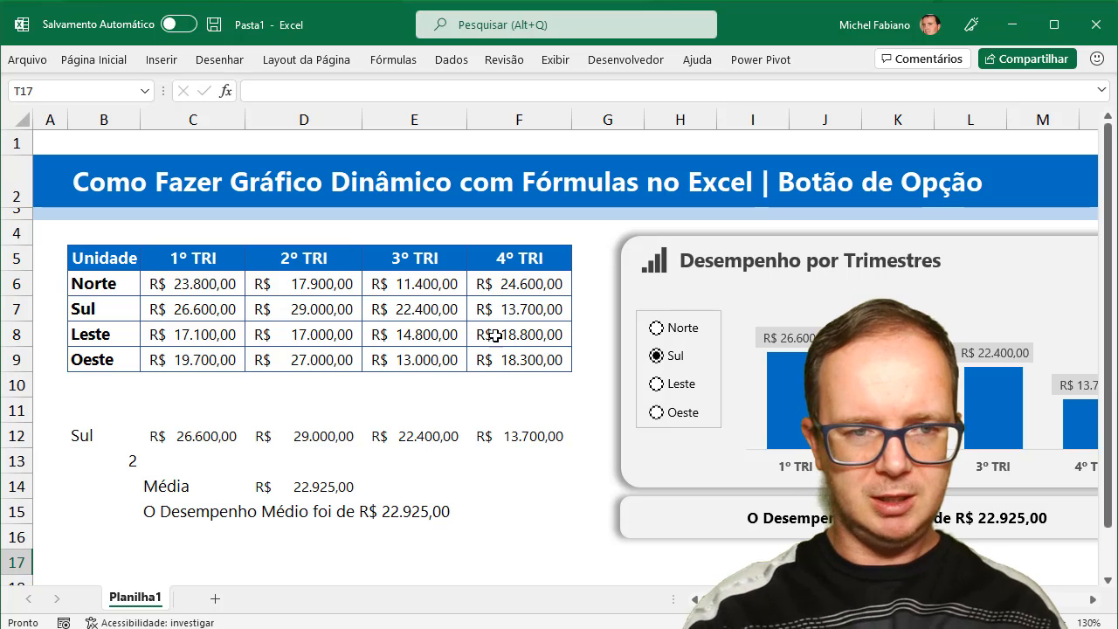
drag(112, 258, 537, 364)
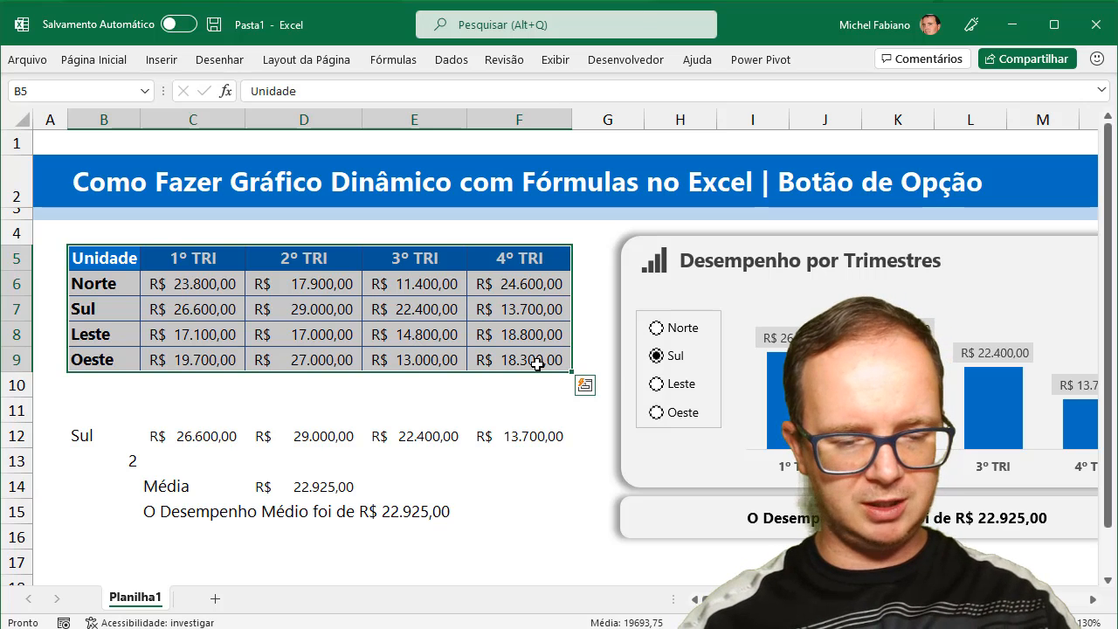
key(ctrl+c)
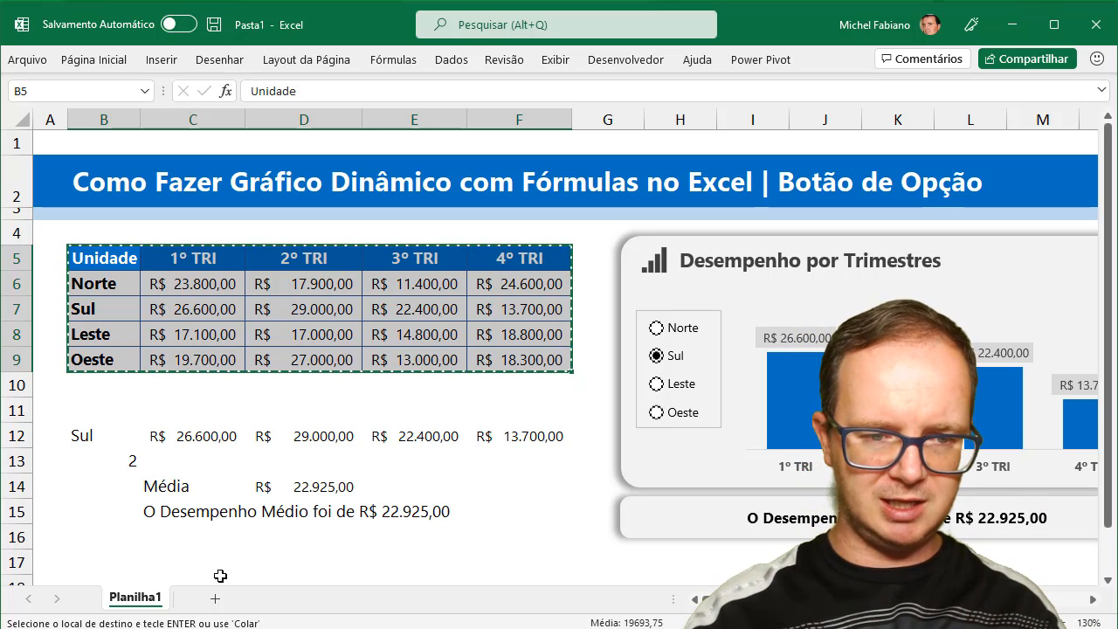
click(215, 599)
click(106, 156)
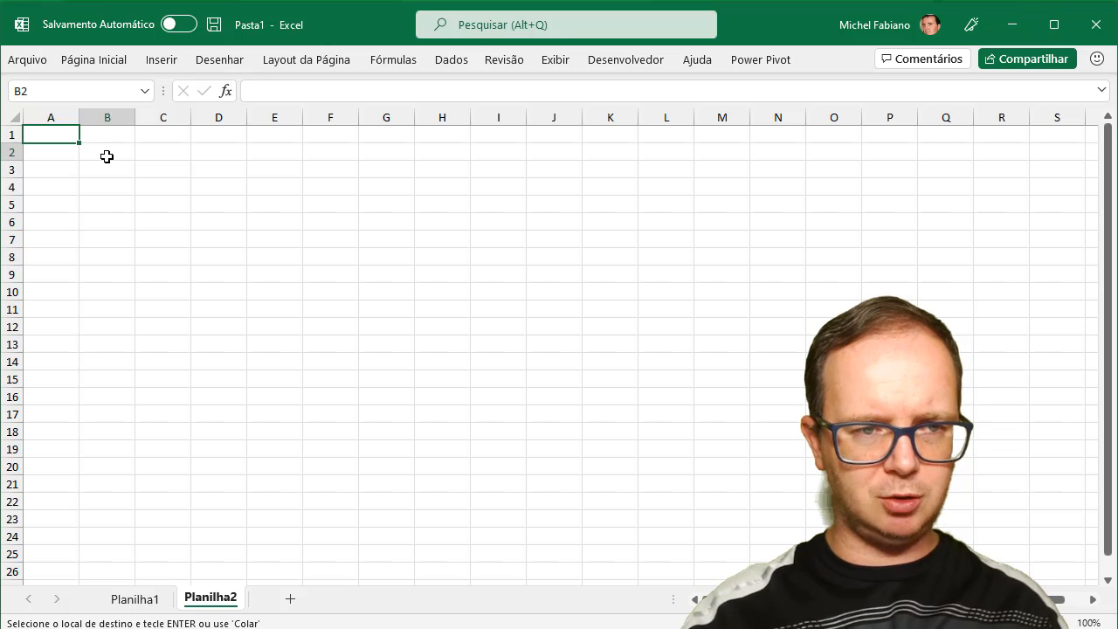
key(ctrl+v)
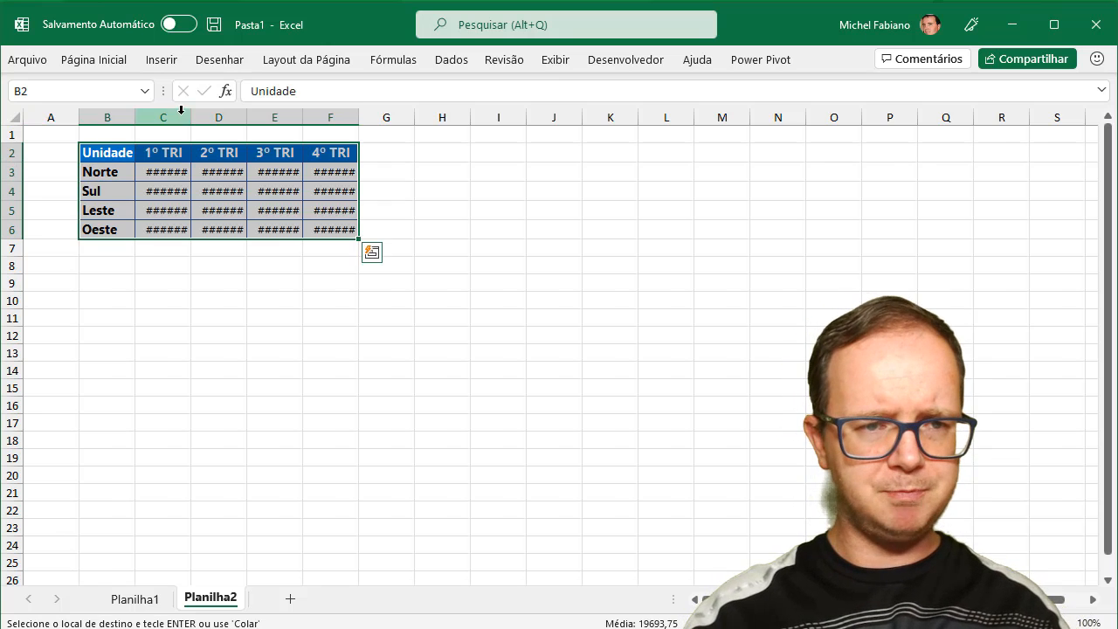
Auto-fit the widths of columns C to F to their values and narrow empty column A.
double_click(191, 117)
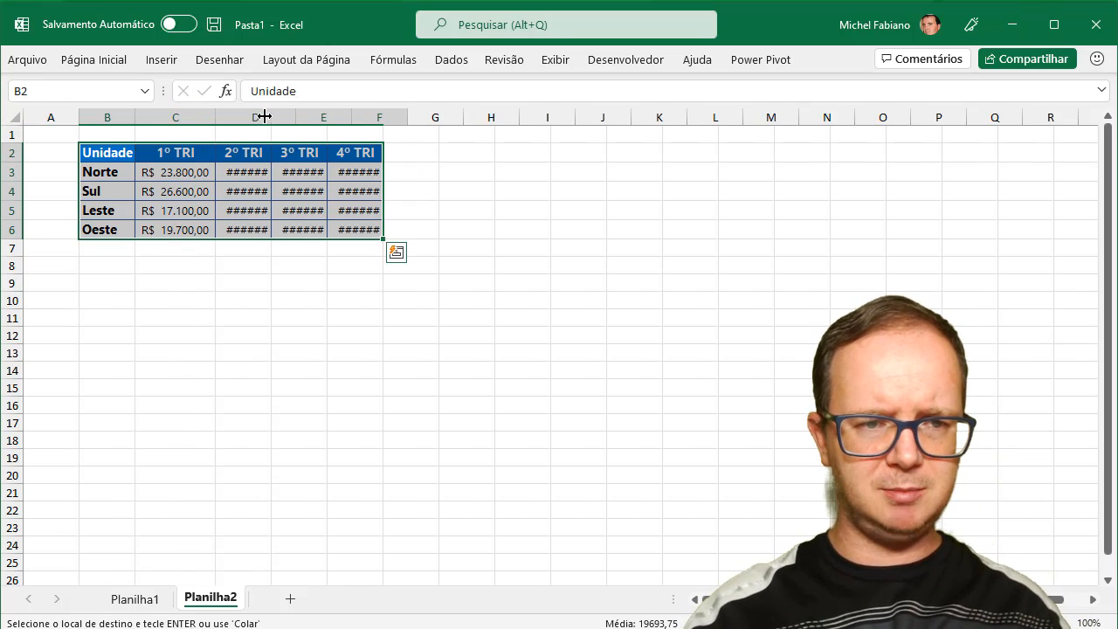
double_click(271, 117)
drag(350, 118, 349, 117)
double_click(351, 117)
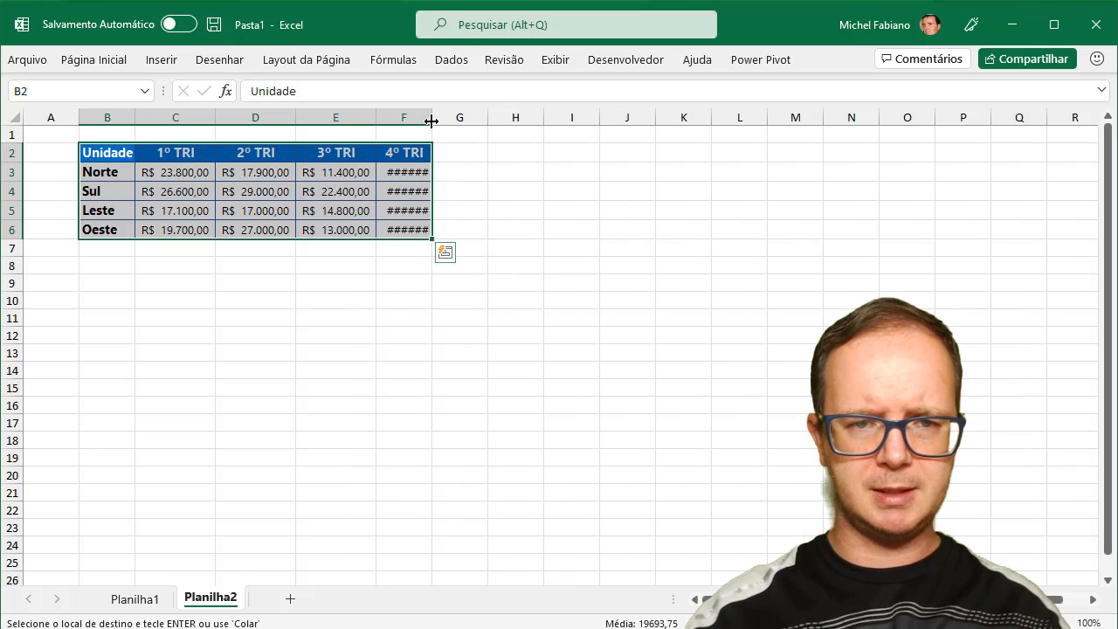
double_click(432, 117)
scroll(144, 143, up, 5)
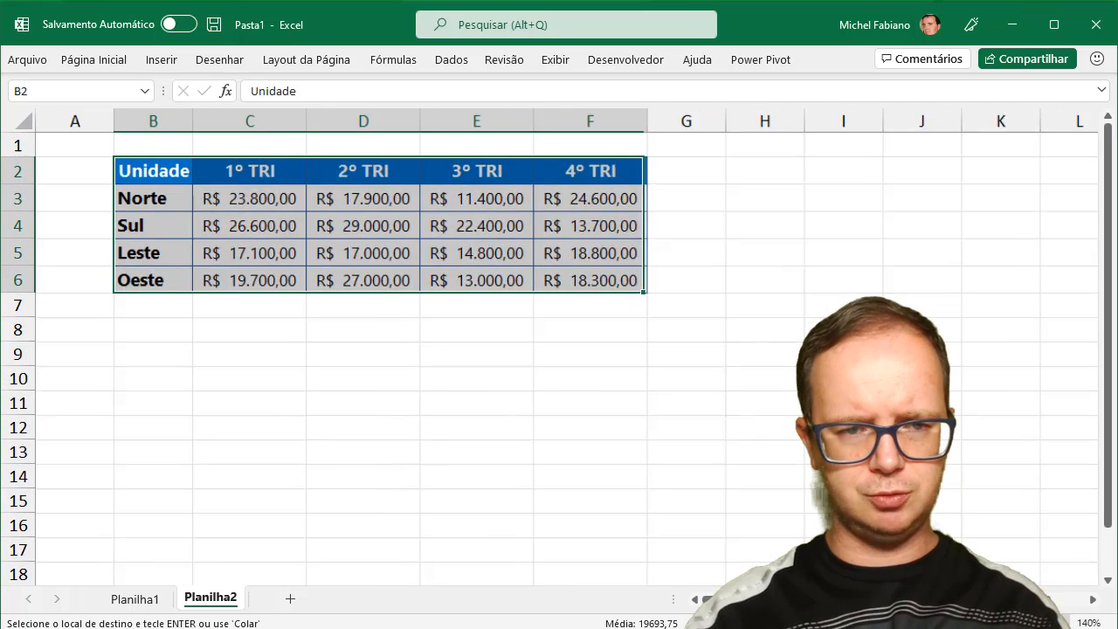
drag(119, 123, 59, 129)
click(549, 345)
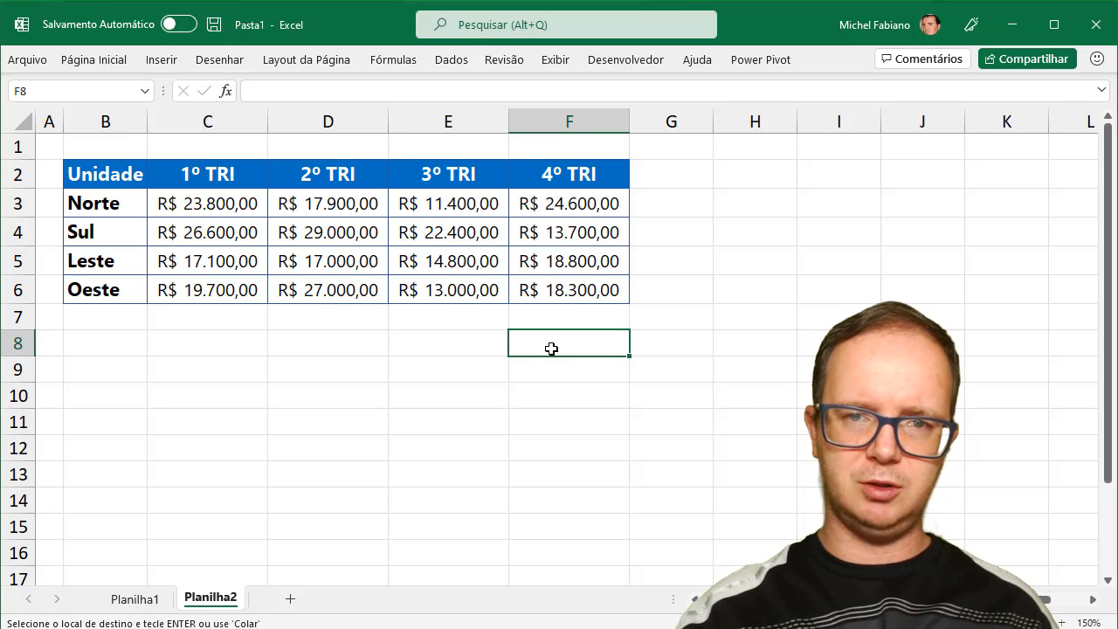
Check the Desenvolvedor entry among the main tabs in Excel's ribbon customization options.
click(649, 60)
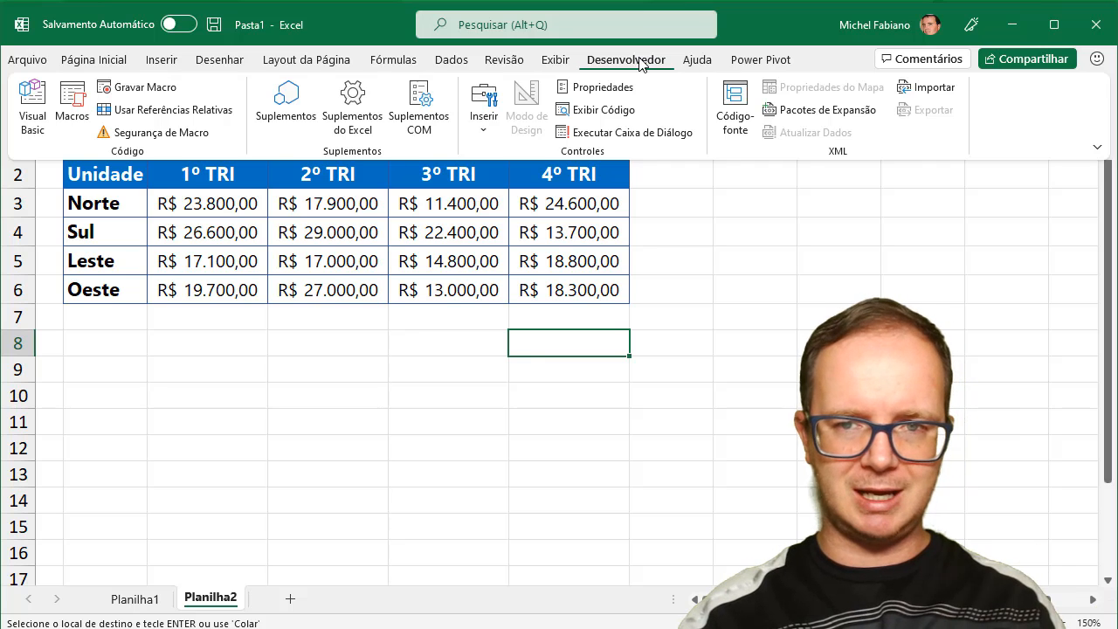
click(35, 59)
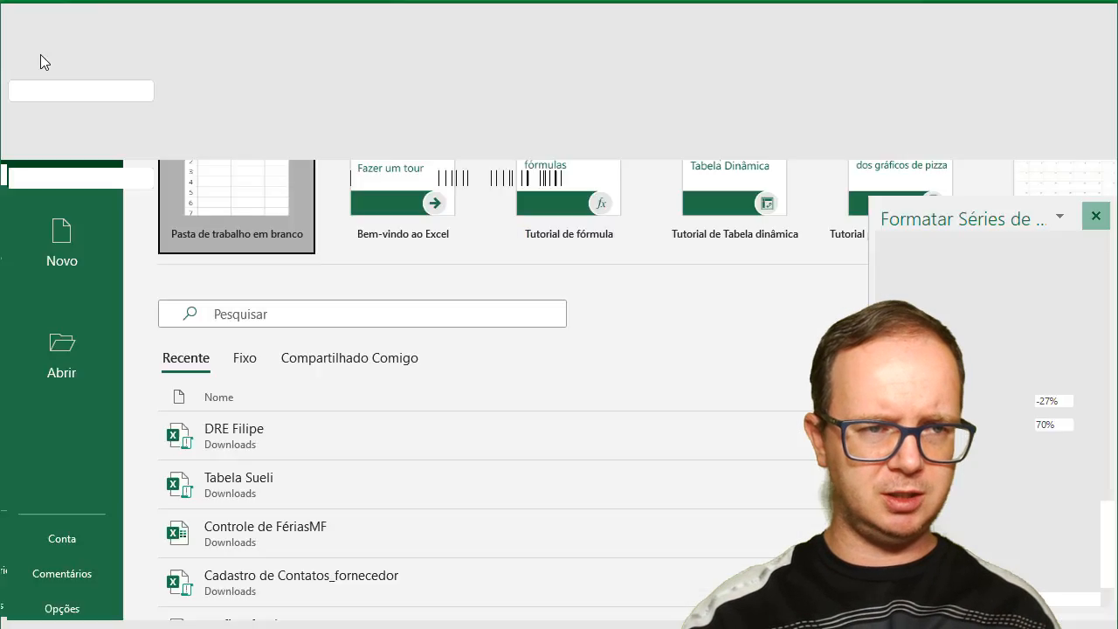
click(60, 602)
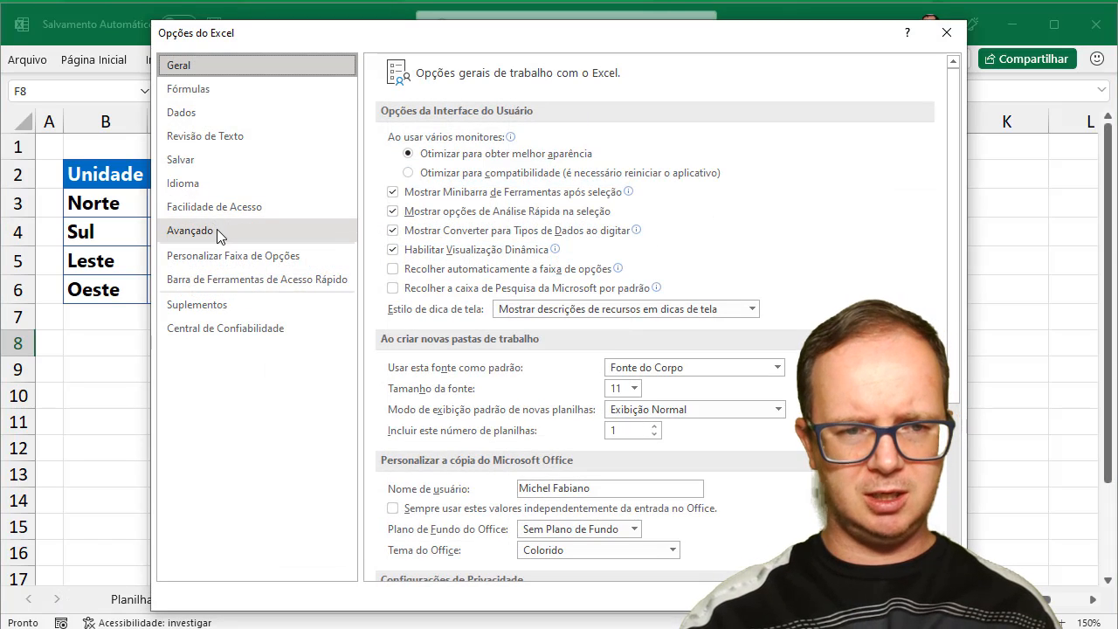
click(241, 259)
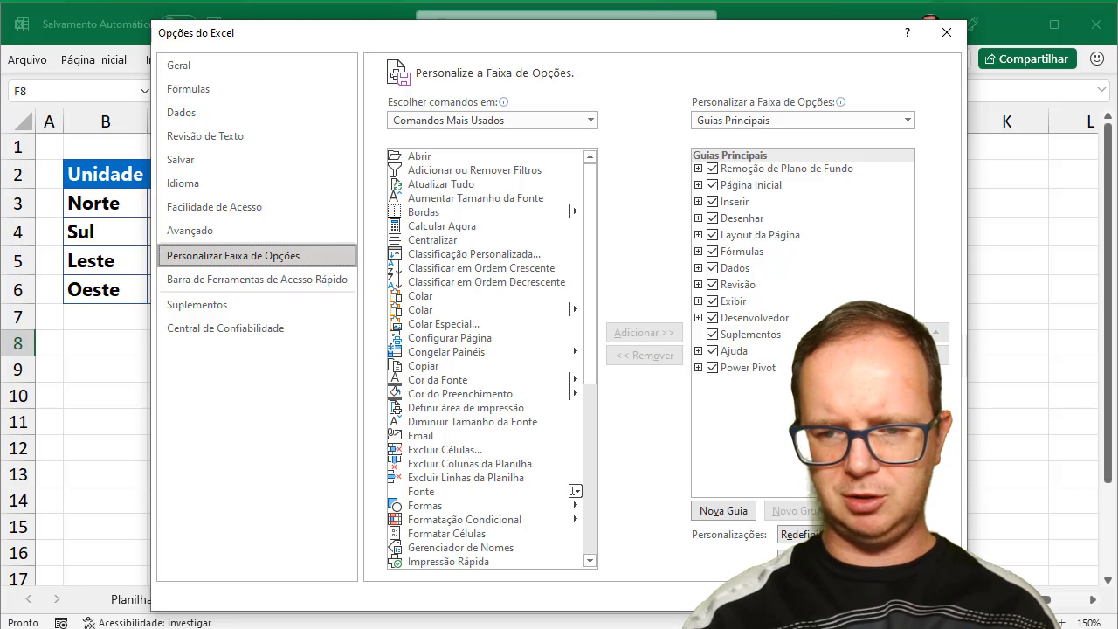
click(851, 595)
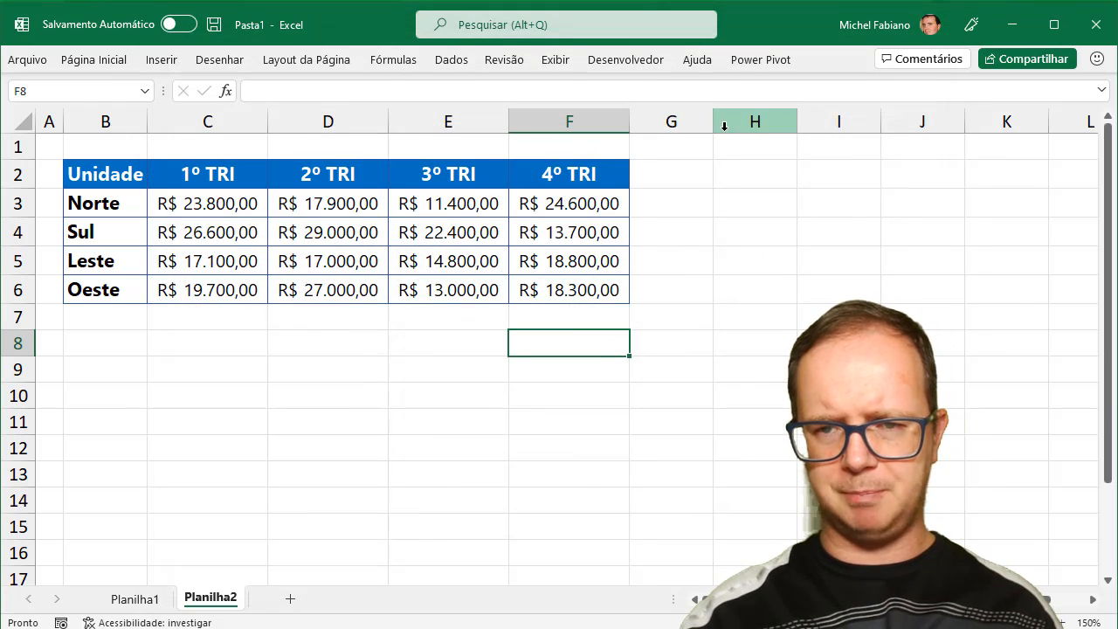
Narrow column G and insert an option button form control across H2:I2, beside the table.
drag(713, 124, 671, 129)
click(622, 65)
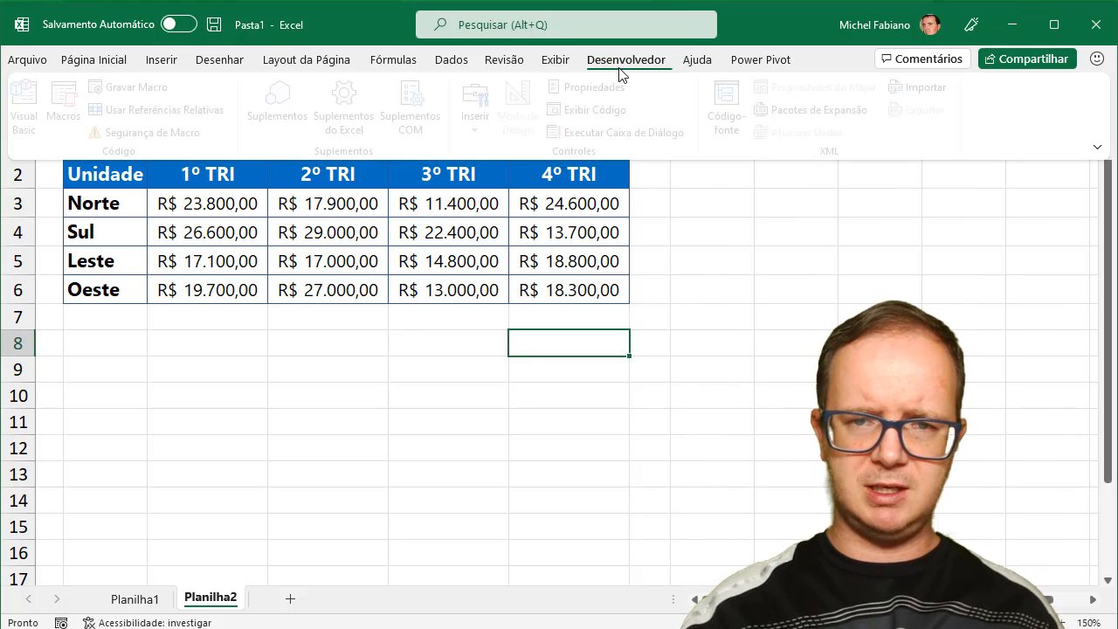
click(491, 122)
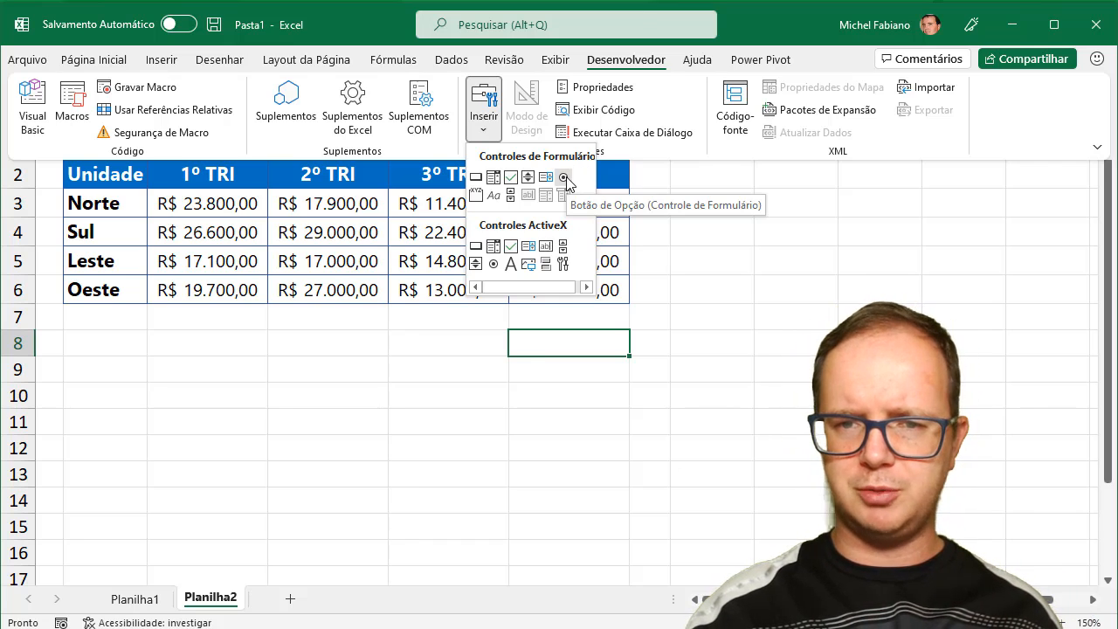
click(564, 178)
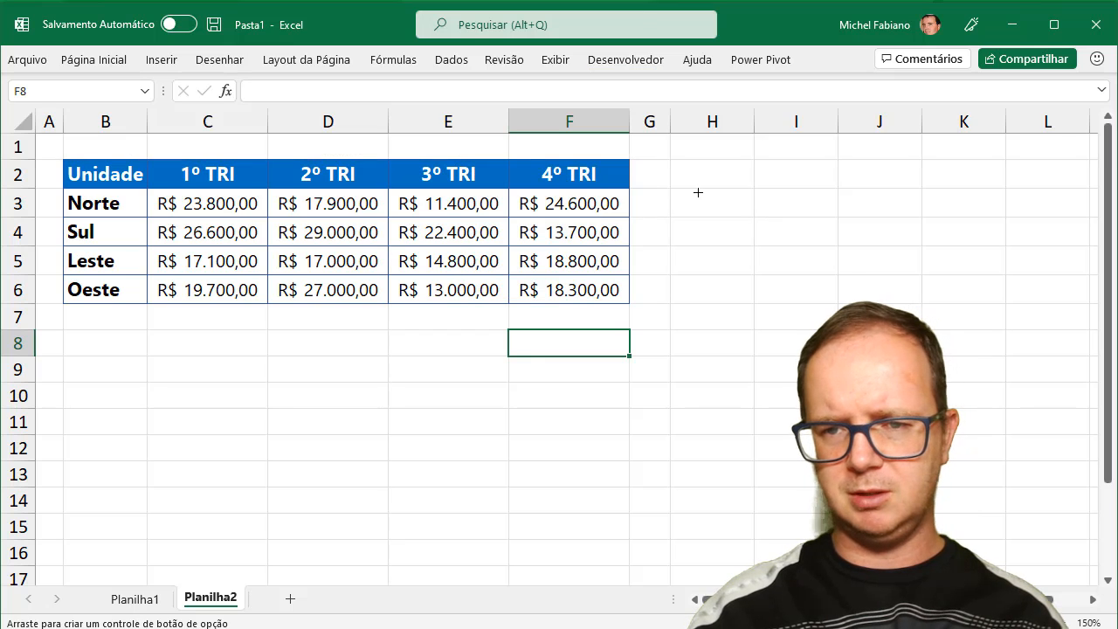
drag(701, 170, 845, 176)
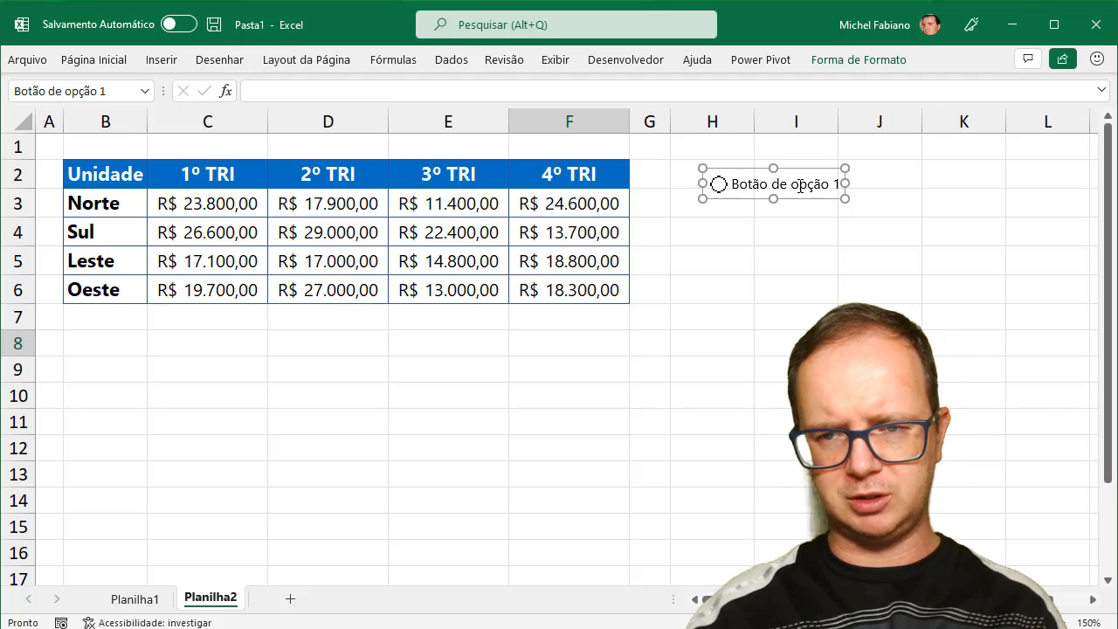
Replace the option button's default label with Norte.
click(799, 184)
key(Delete)
key(Delete)
key(Delete)
key(Delete)
key(Delete)
key(Delete)
key(Delete)
key(Delete)
key(Delete)
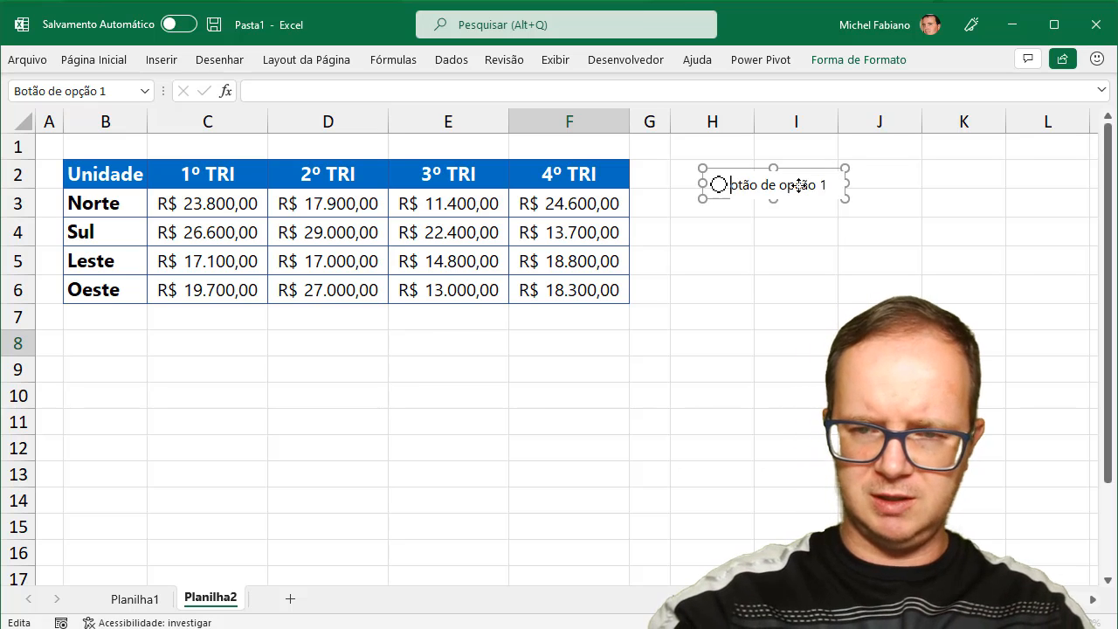
key(Delete)
key(Delete)
key(Delete)
key(Delete)
key(Delete)
key(Delete)
key(Delete)
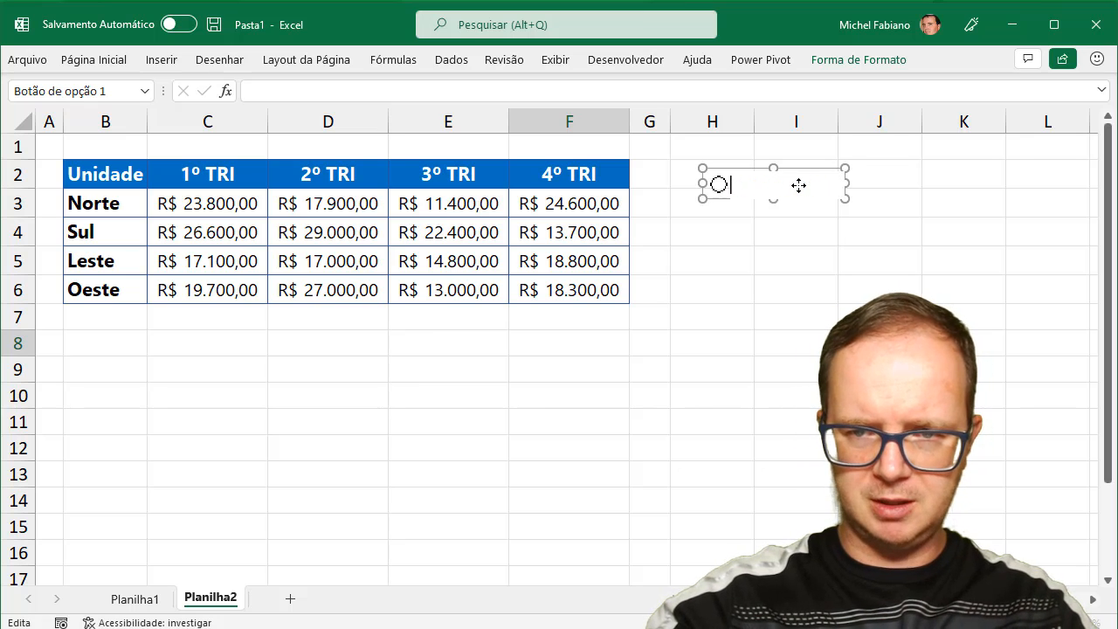
text(Norte)
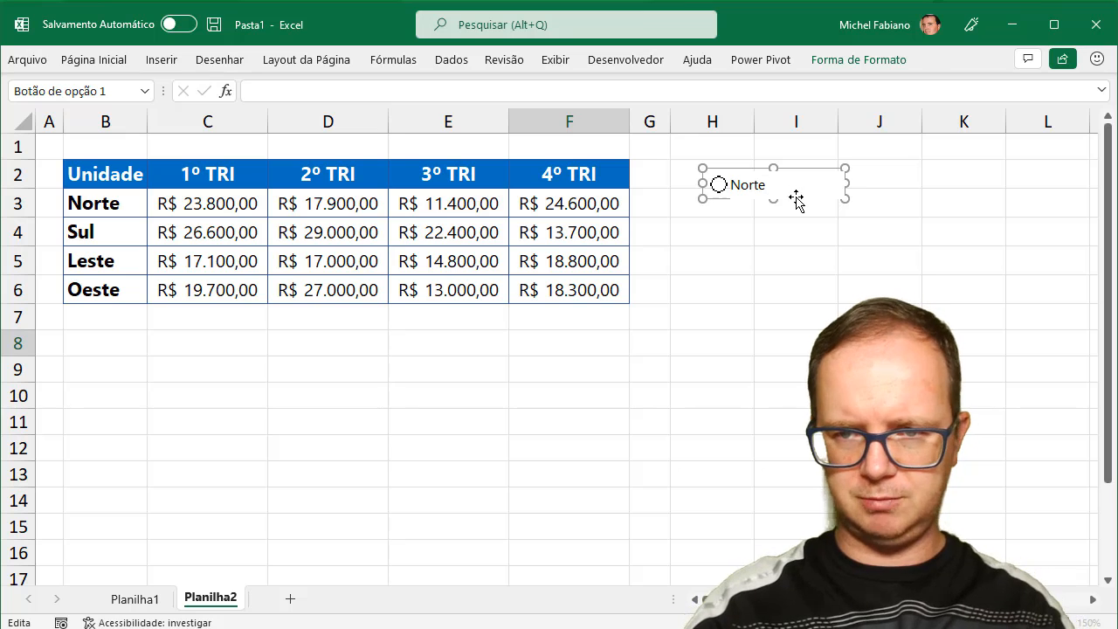
click(780, 225)
Link the Norte option button to cell $B$10 and select the option to test the link.
right_click(757, 182)
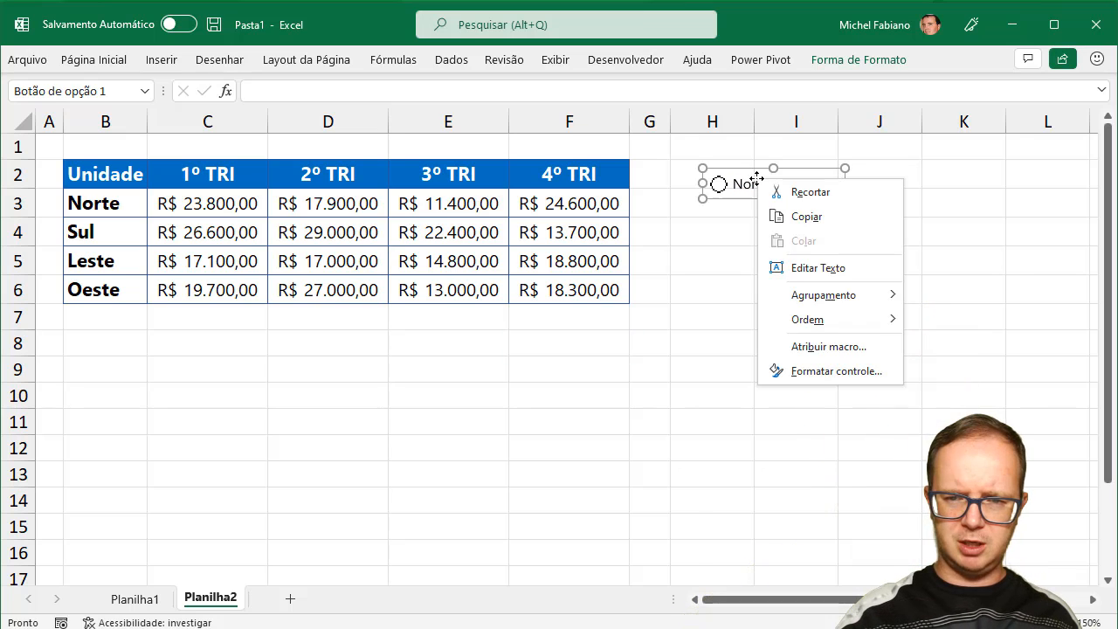
click(821, 371)
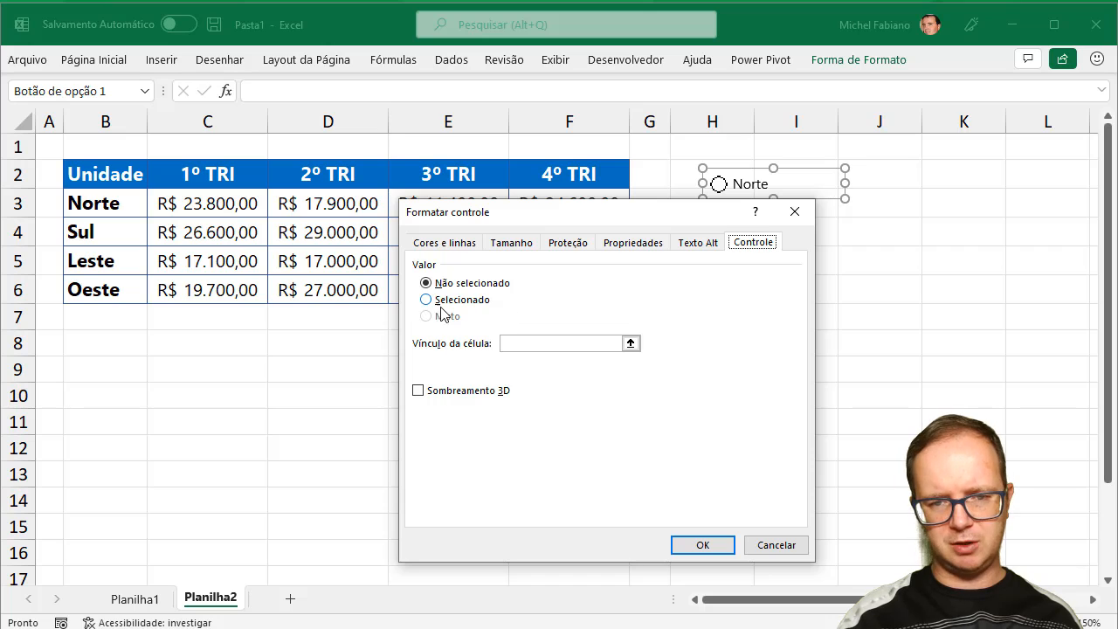
click(515, 344)
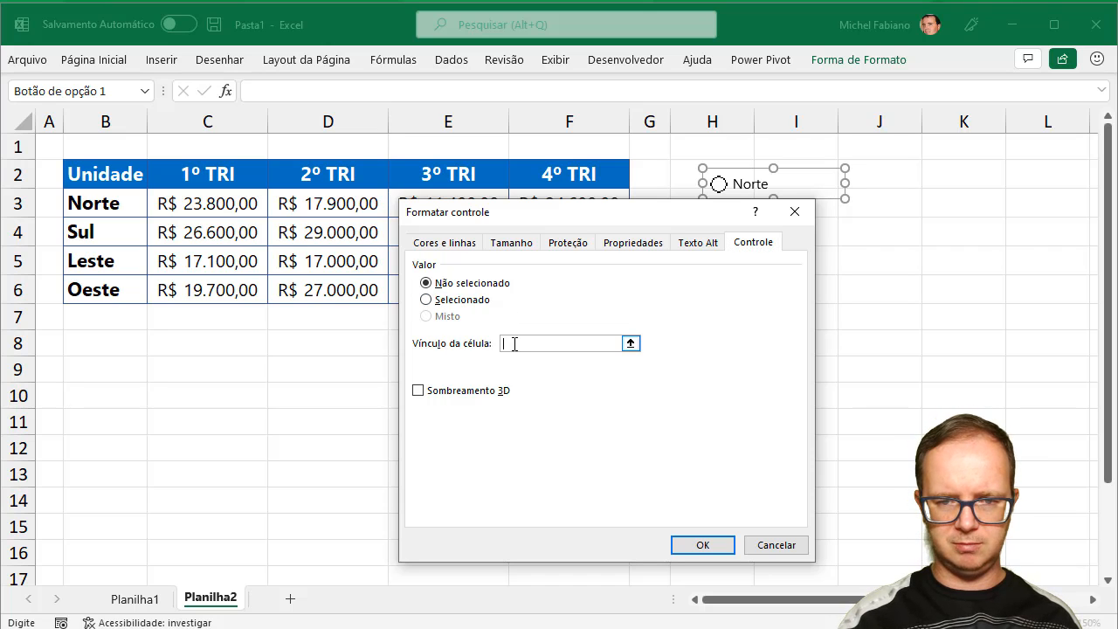
click(94, 399)
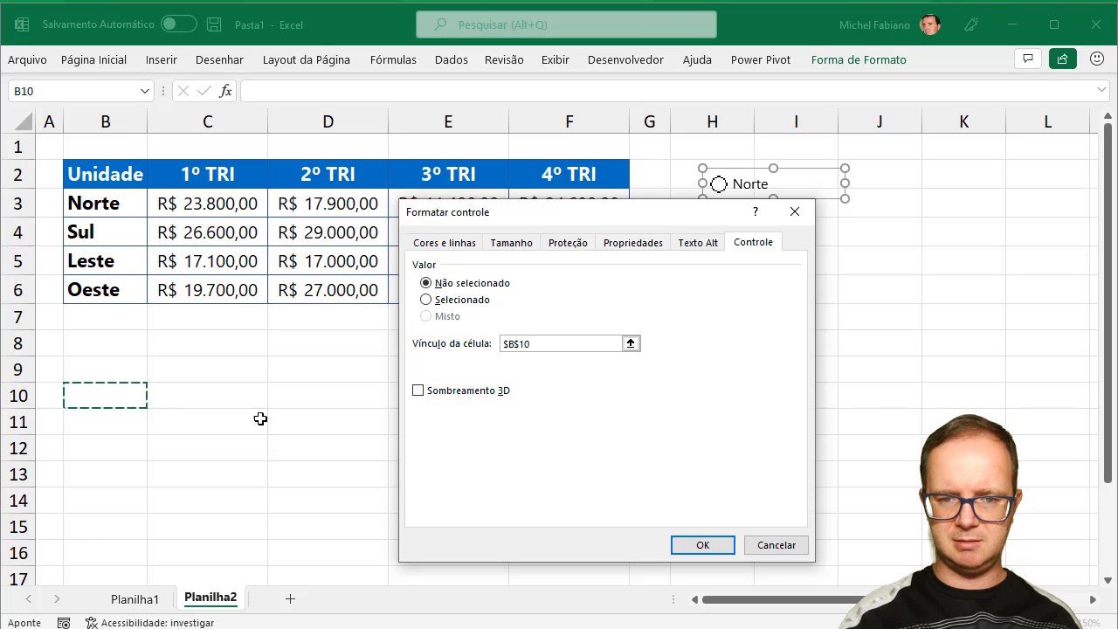
click(704, 545)
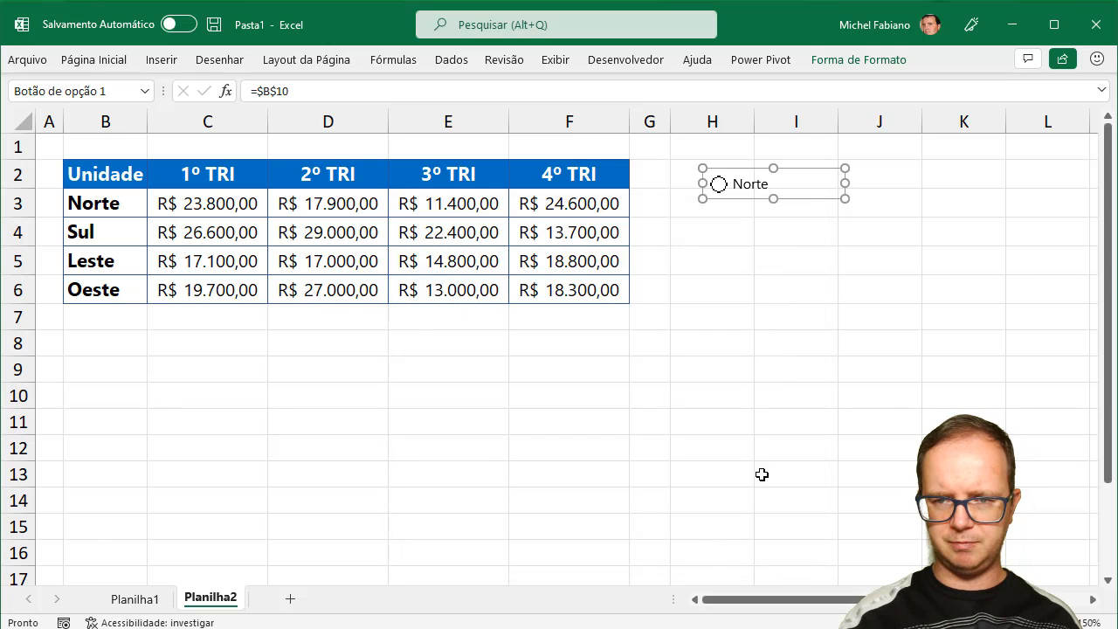
click(828, 272)
click(720, 190)
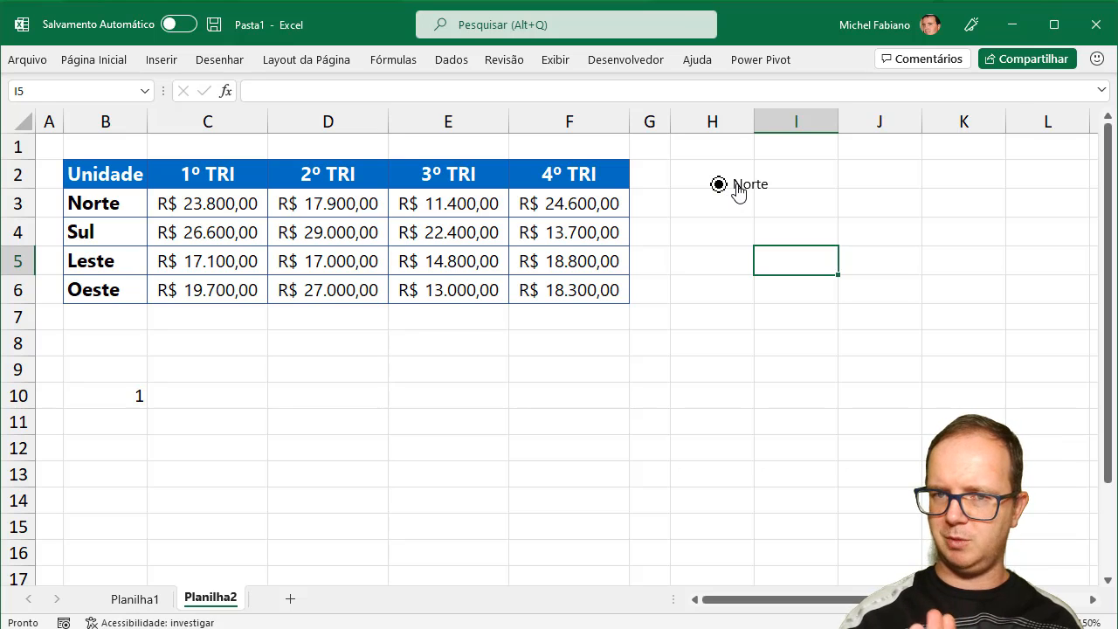
Duplicate the Norte option button three times below the original, making four buttons in all.
right_click(738, 191)
key(Escape)
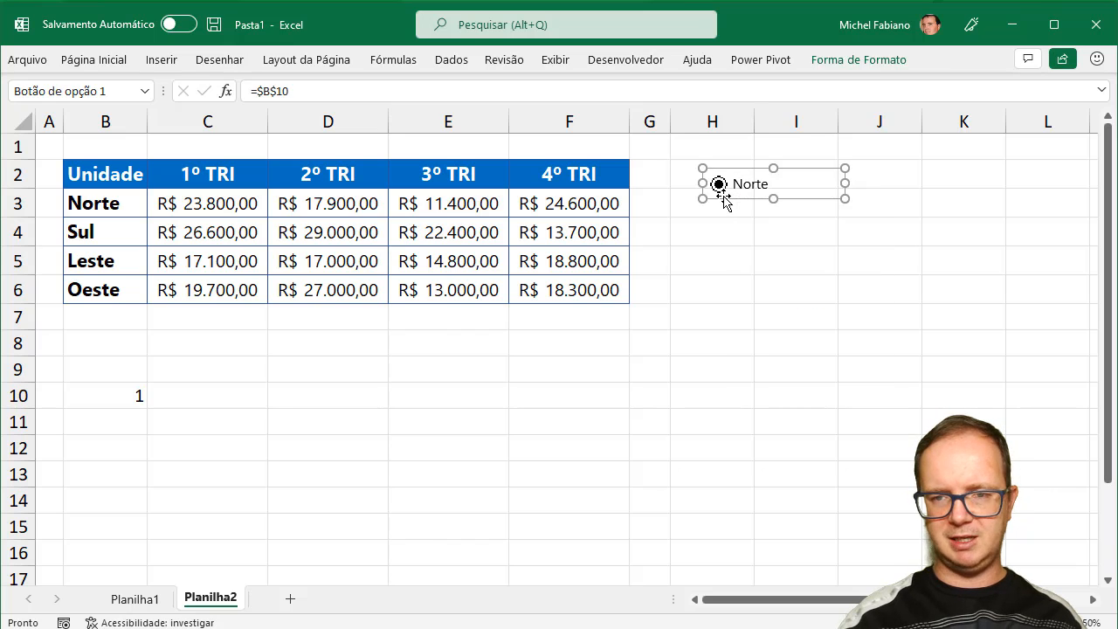
drag(724, 196, 748, 225)
key(ctrl+d)
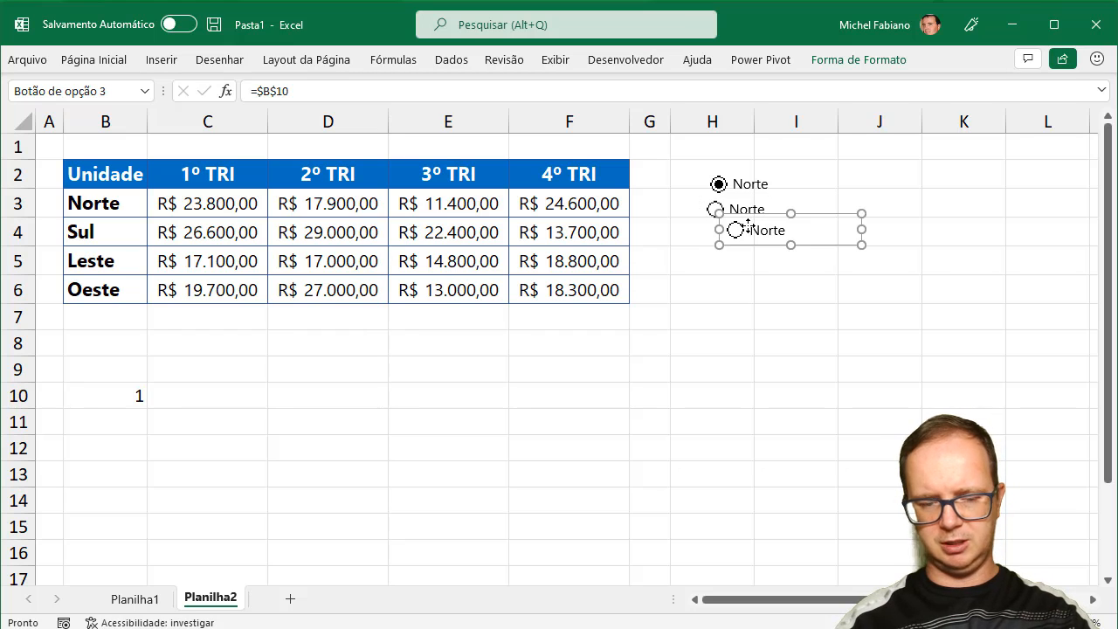
key(ctrl+d)
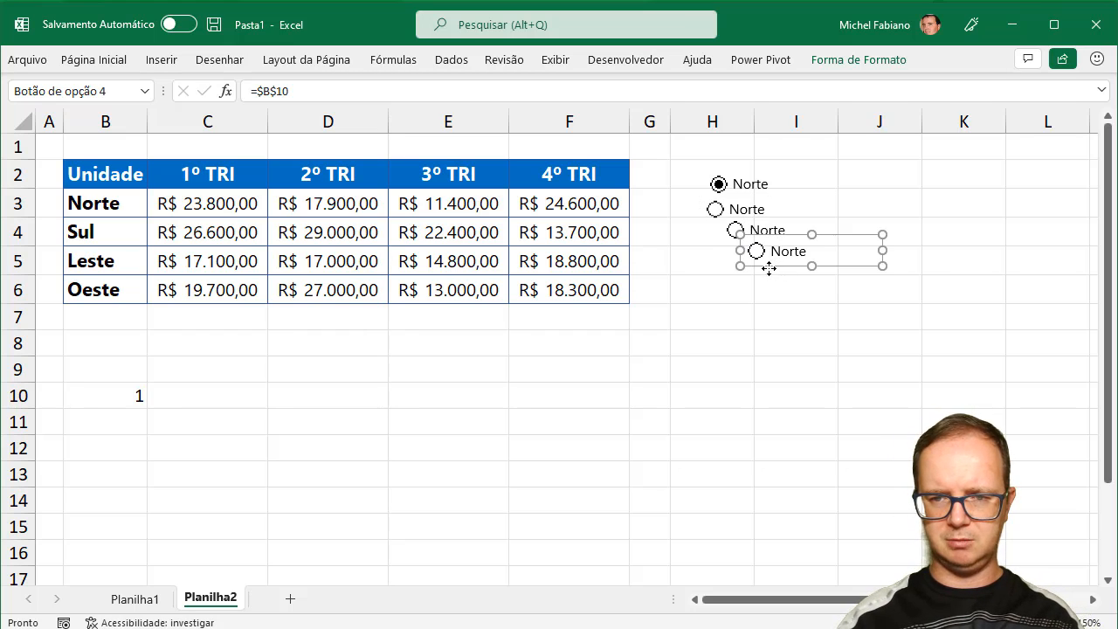
Move the third and fourth option buttons into a column under the first two and select the second option.
drag(771, 266, 735, 248)
click(759, 245)
right_click(756, 246)
click(753, 242)
click(751, 215)
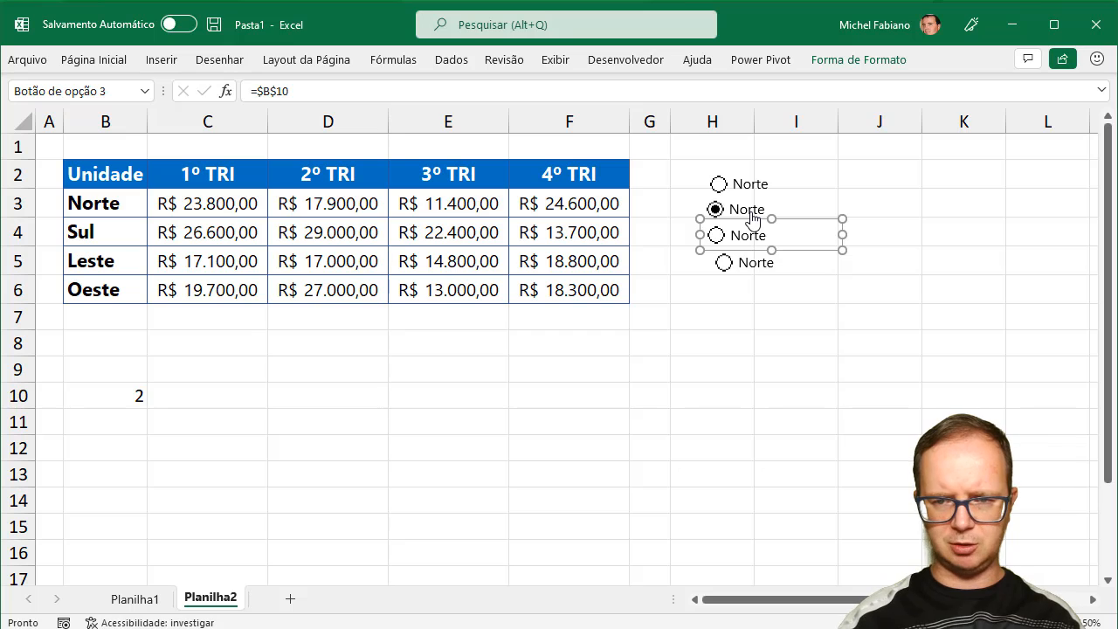
Replace the second option button's label with Sul.
right_click(750, 212)
click(744, 210)
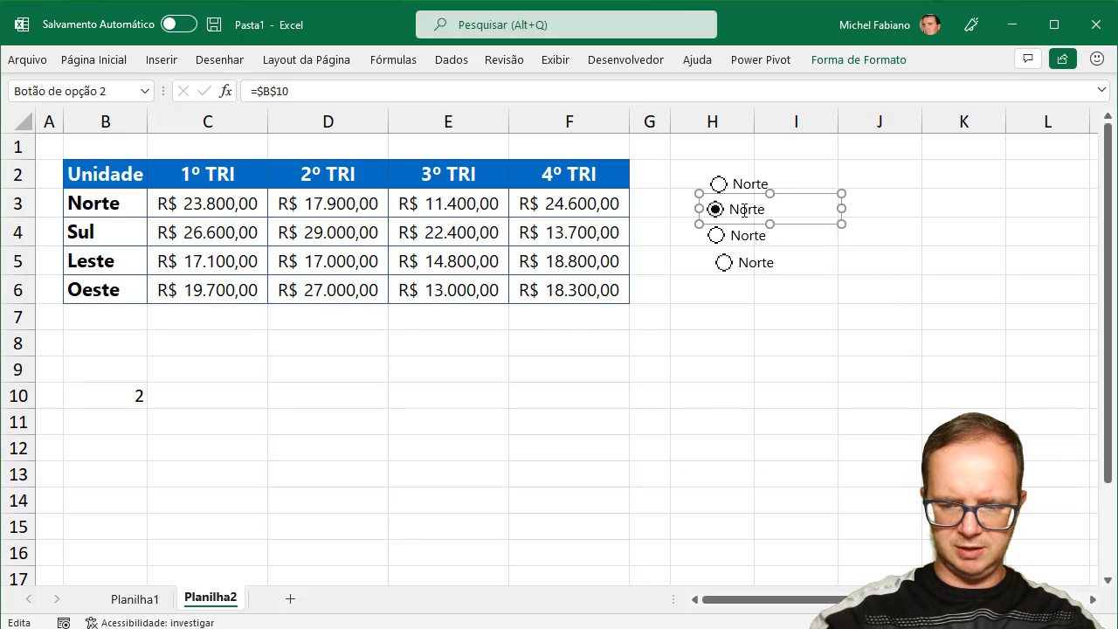
key(Delete)
key(Delete)
key(Delete)
text(Sul)
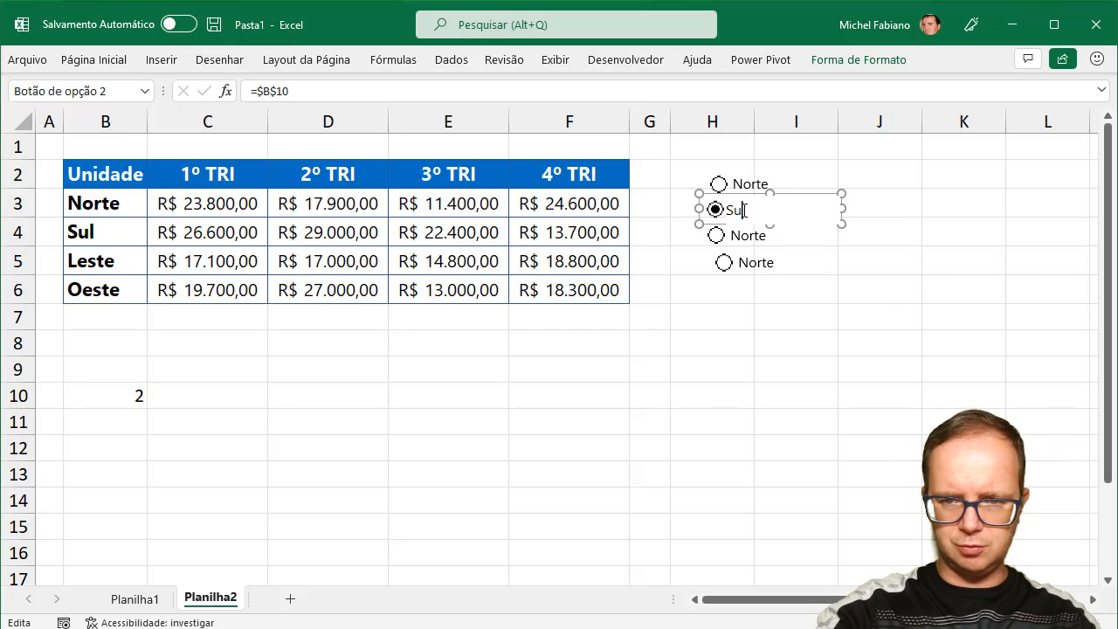
Replace the third option button's label with Leste.
right_click(741, 242)
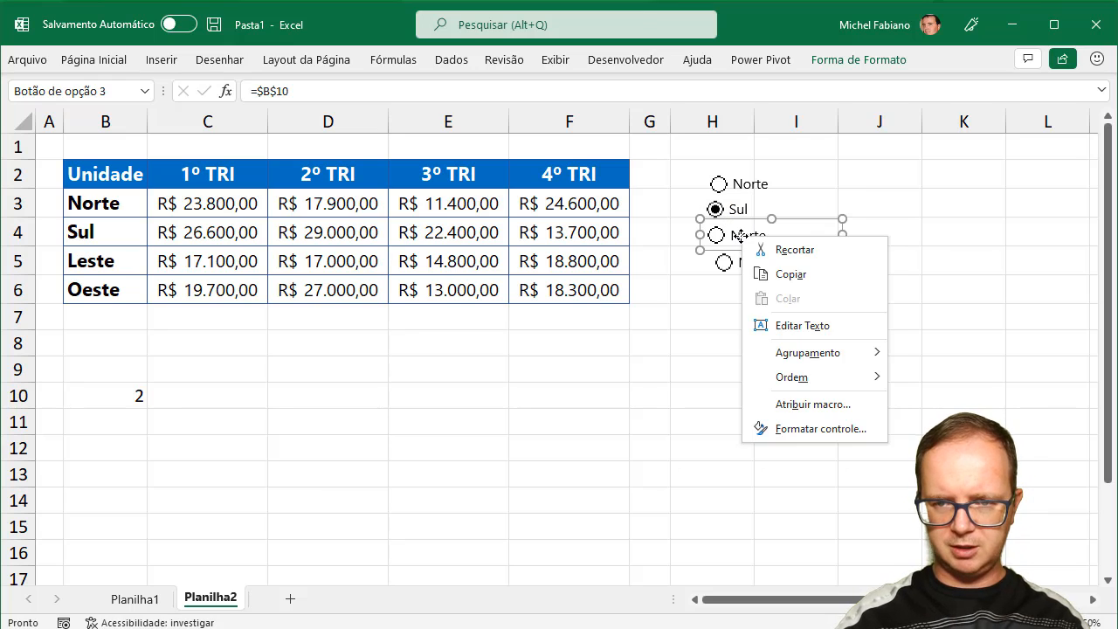
key(Escape)
click(732, 236)
key(Delete)
key(Delete)
key(Delete)
key(Delete)
key(Delete)
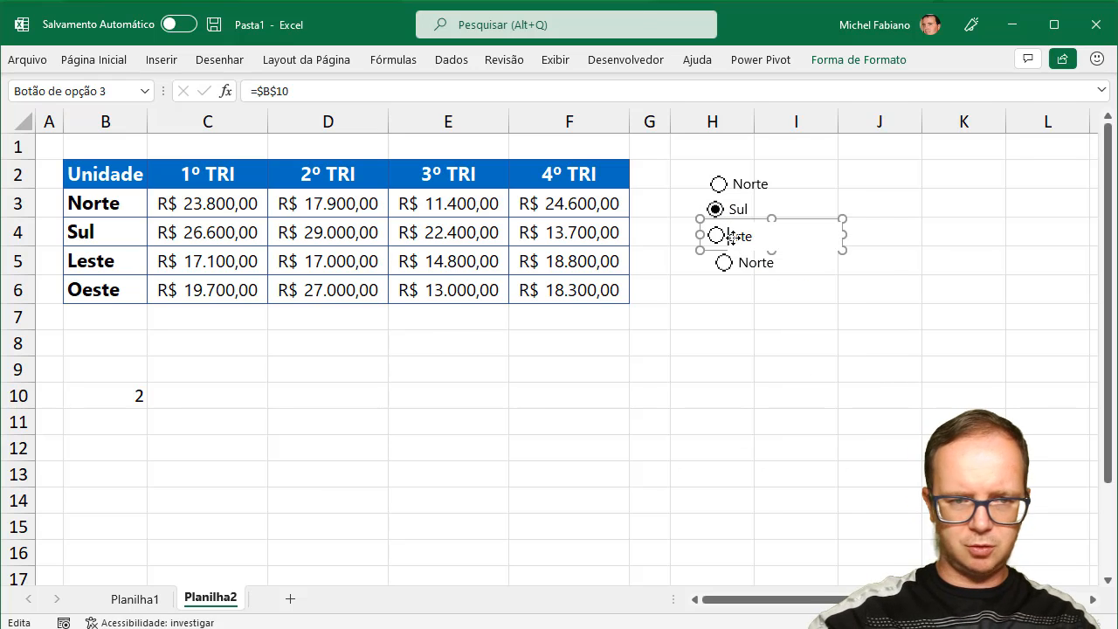
text(Leste)
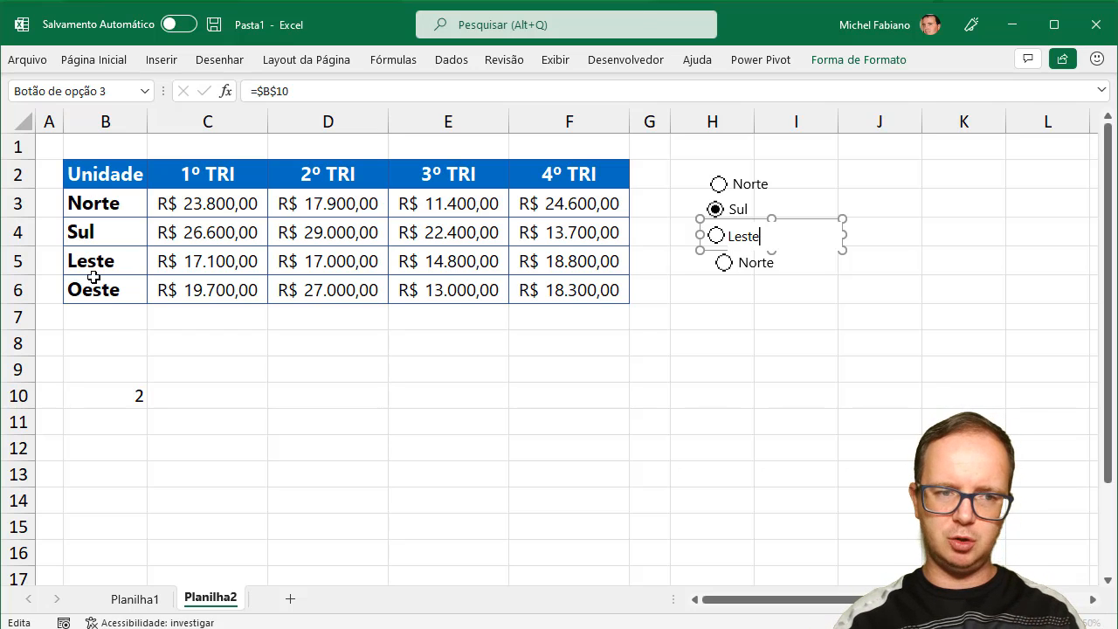
Select the fourth option button, replace its label with Oeste and leave label editing.
click(756, 264)
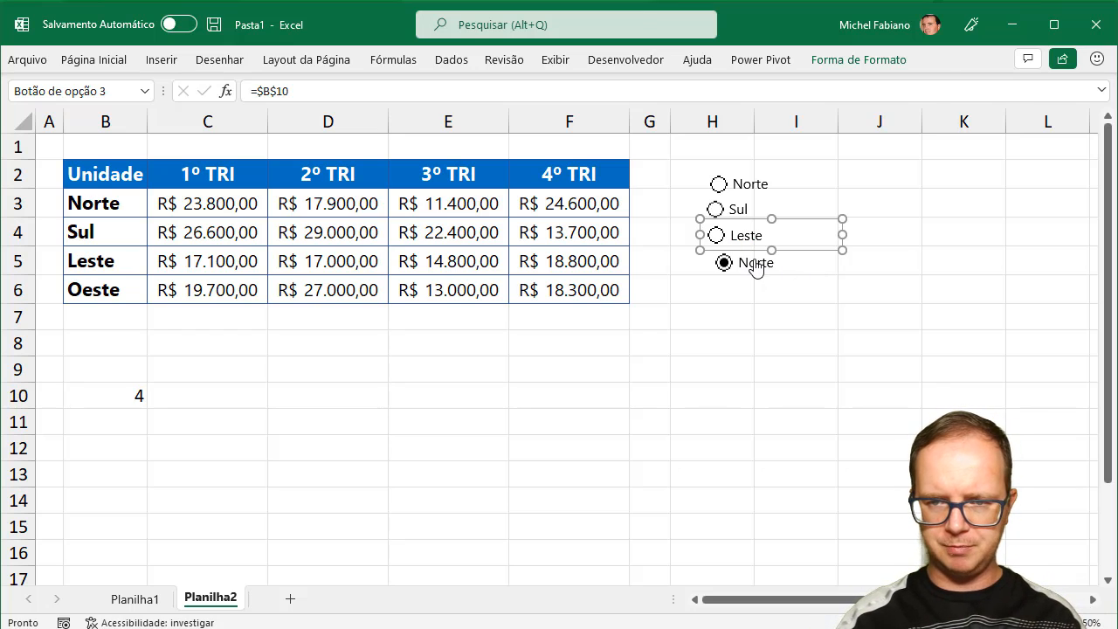
right_click(753, 261)
key(x)
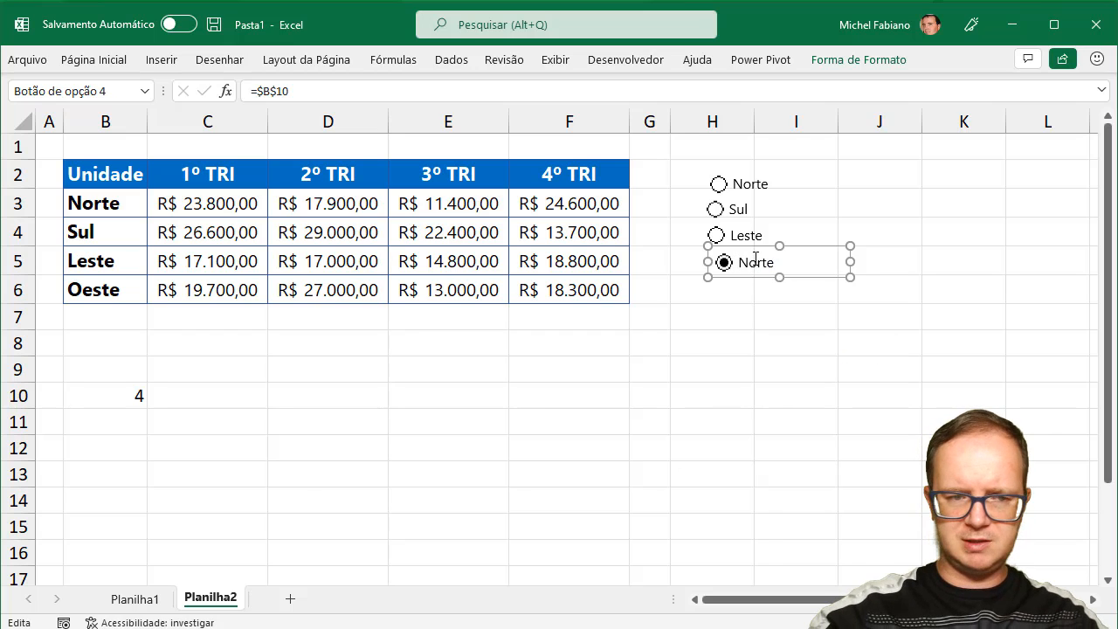
key(Delete)
key(Delete)
key(Delete)
key(Delete)
text(Oeste)
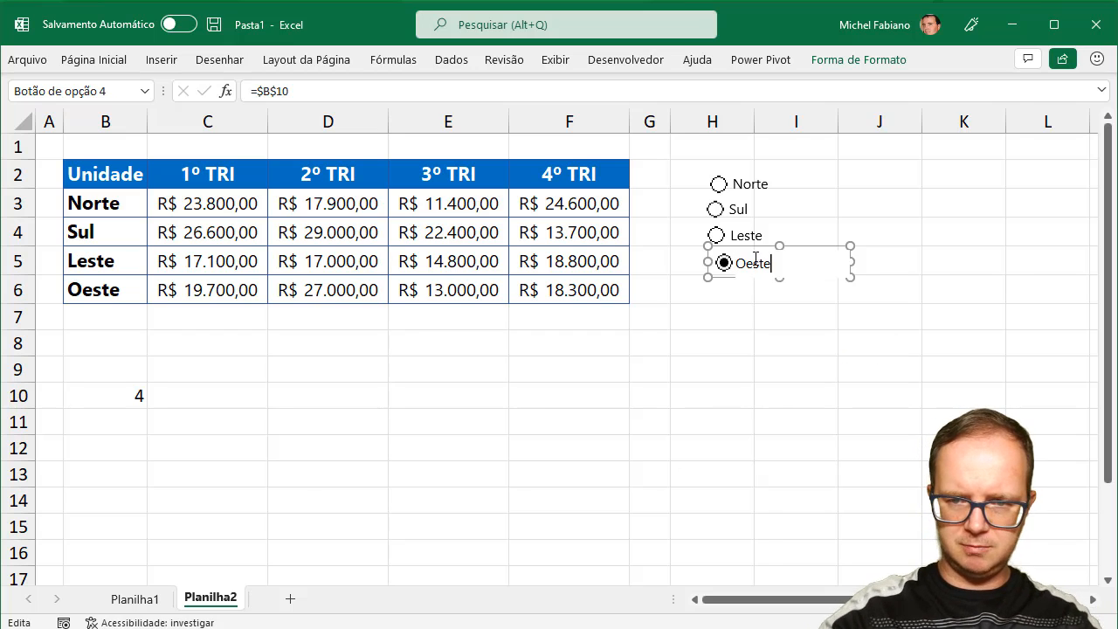
click(715, 365)
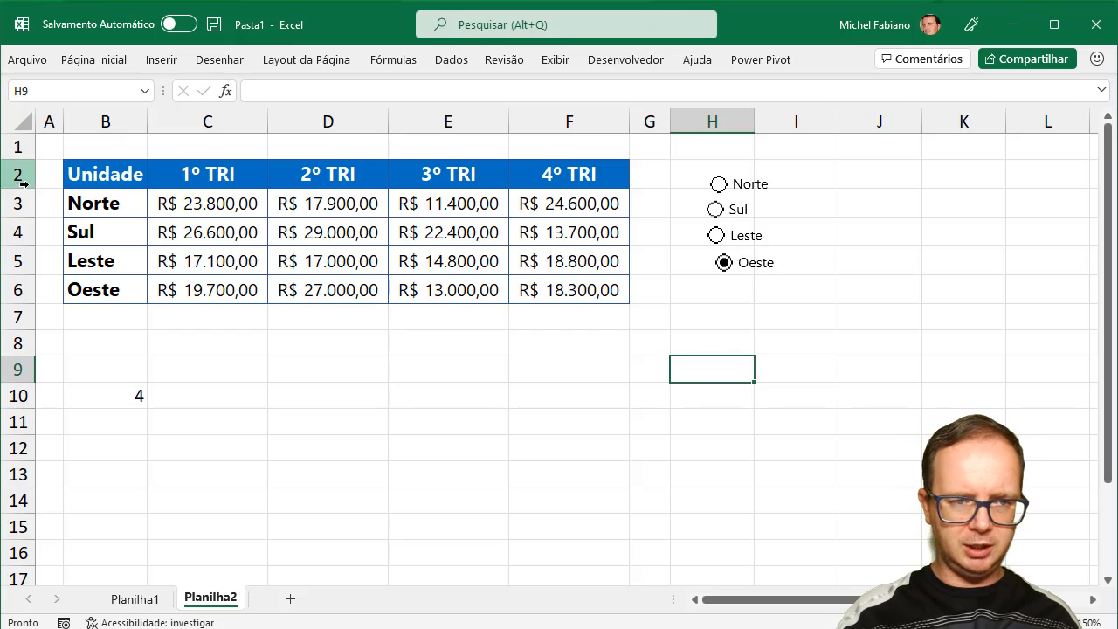
Number the four units 1, 2, 3 and 4 in cells A3 to A6 beside their names.
click(51, 208)
text(1)
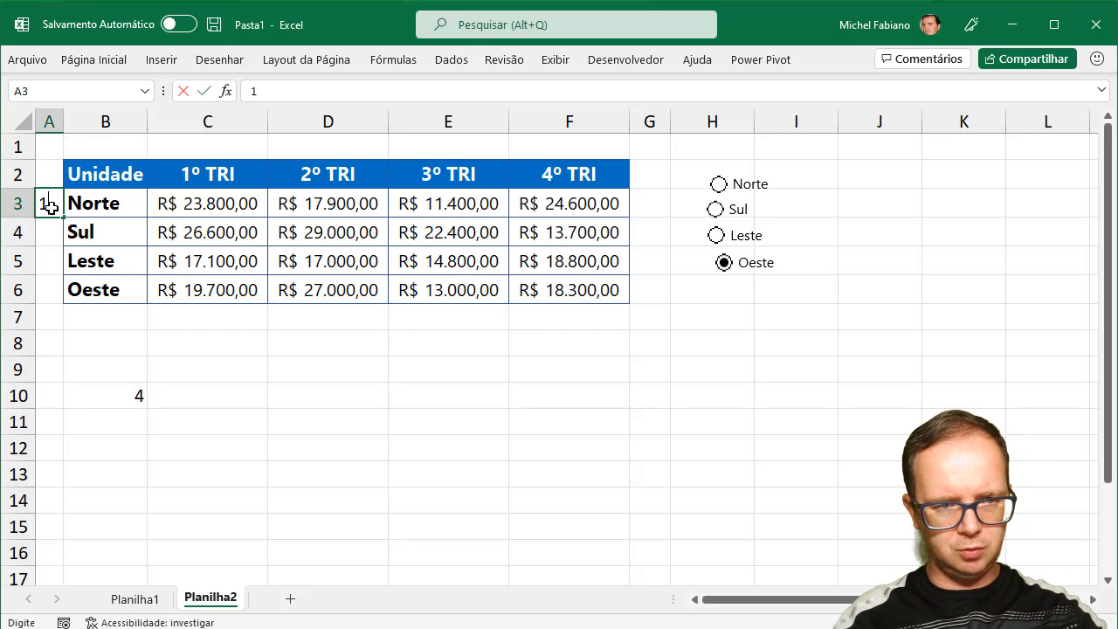
key(Return)
text(2)
key(Return)
text(3)
key(Return)
text(4)
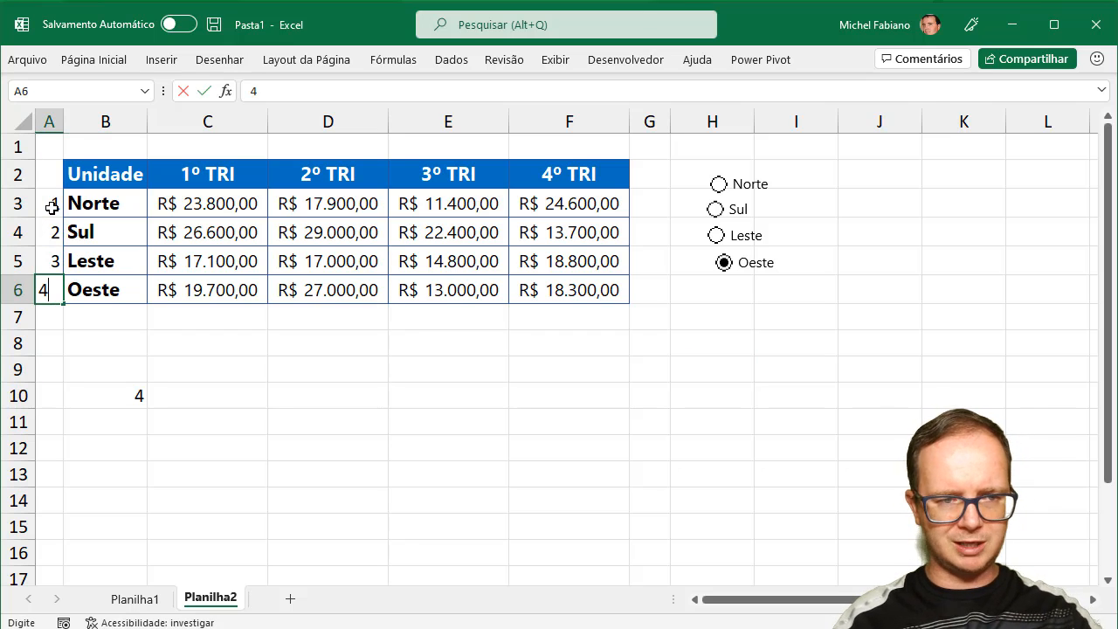
key(Return)
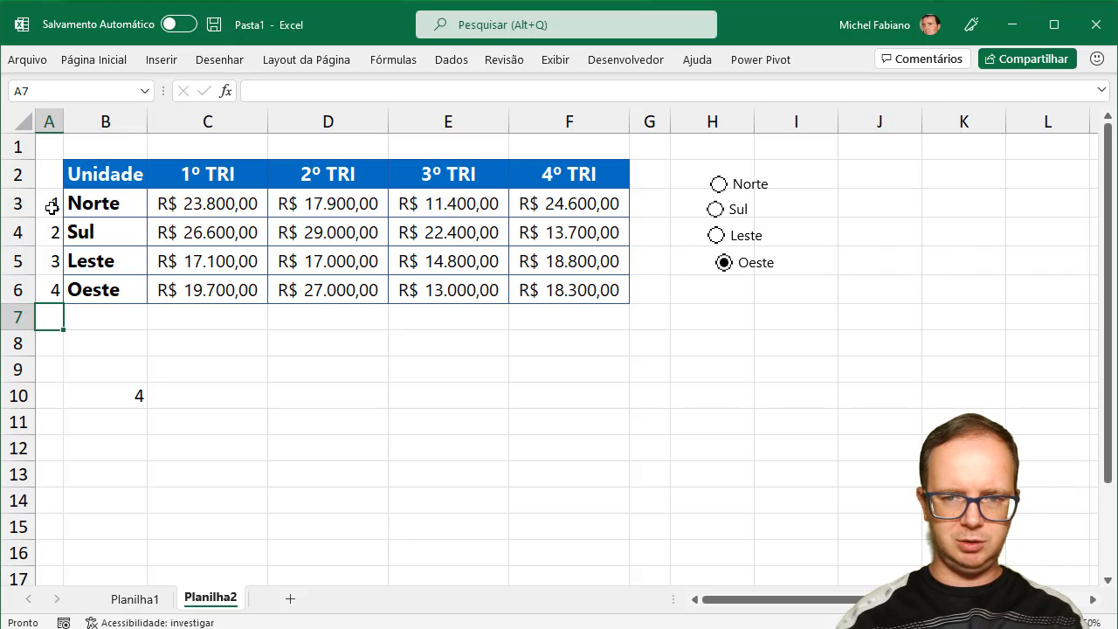
Test the link to cell B10 by selecting the Norte, Sul, Leste and Oeste option buttons in turn.
click(719, 185)
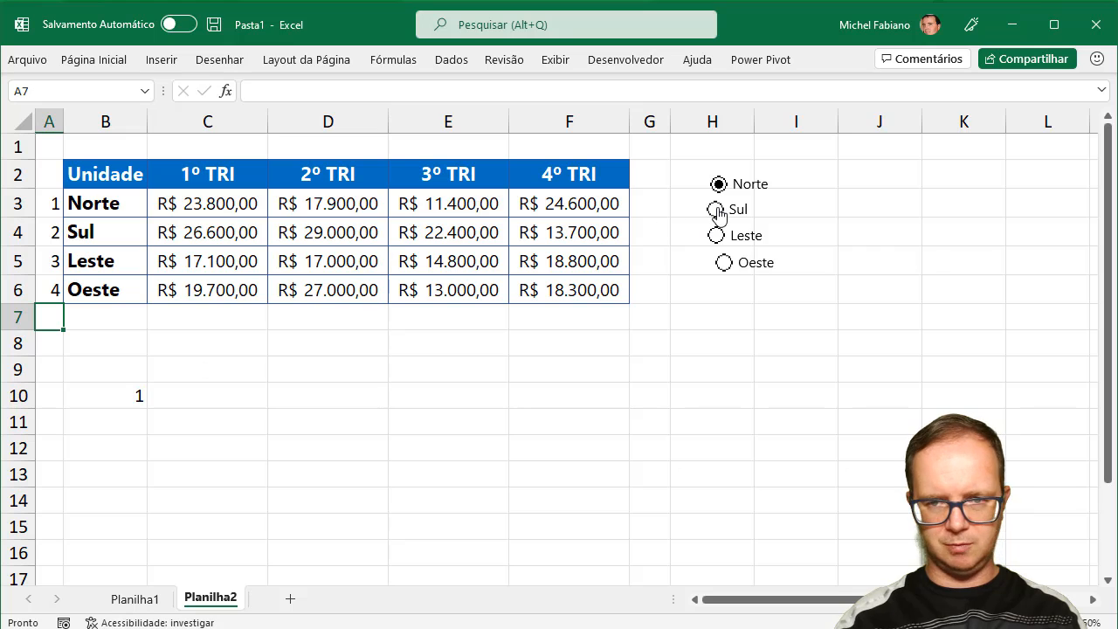
click(715, 211)
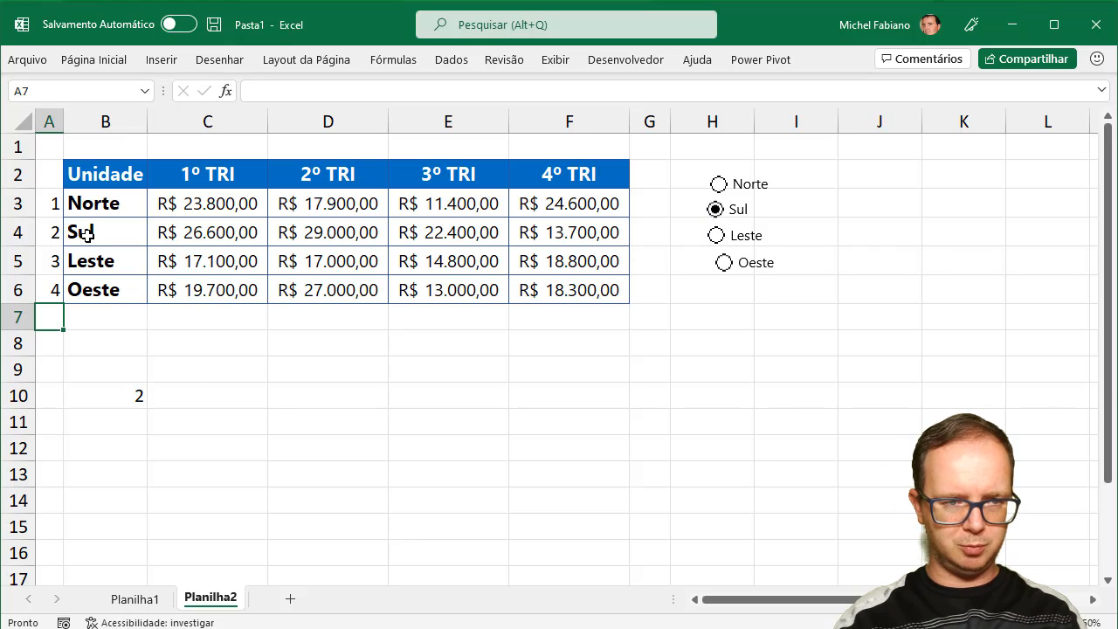
click(717, 235)
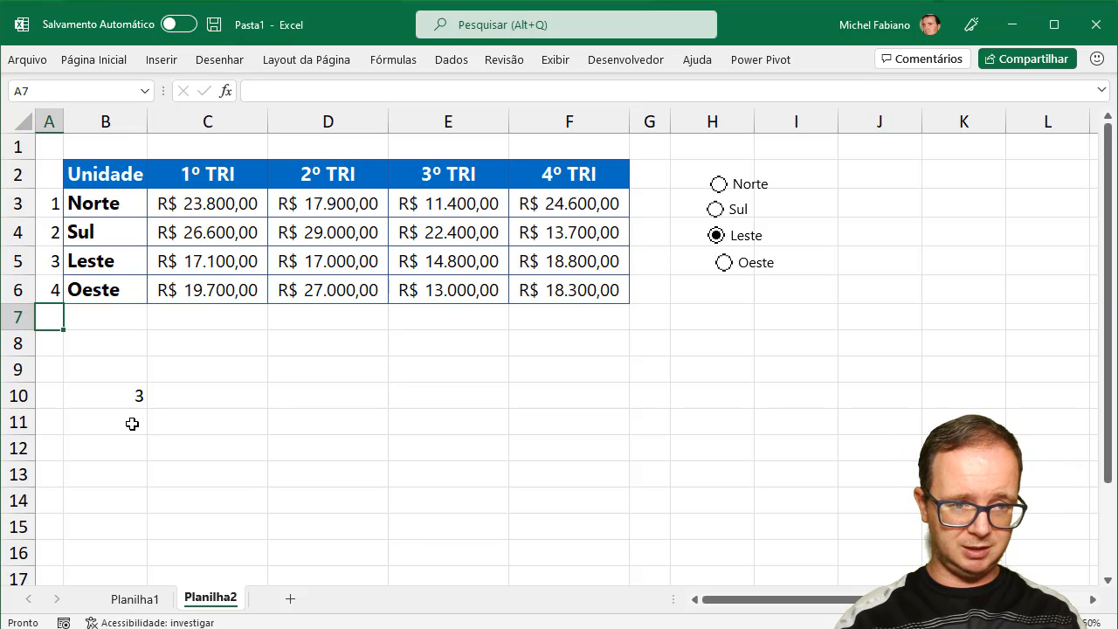
click(723, 265)
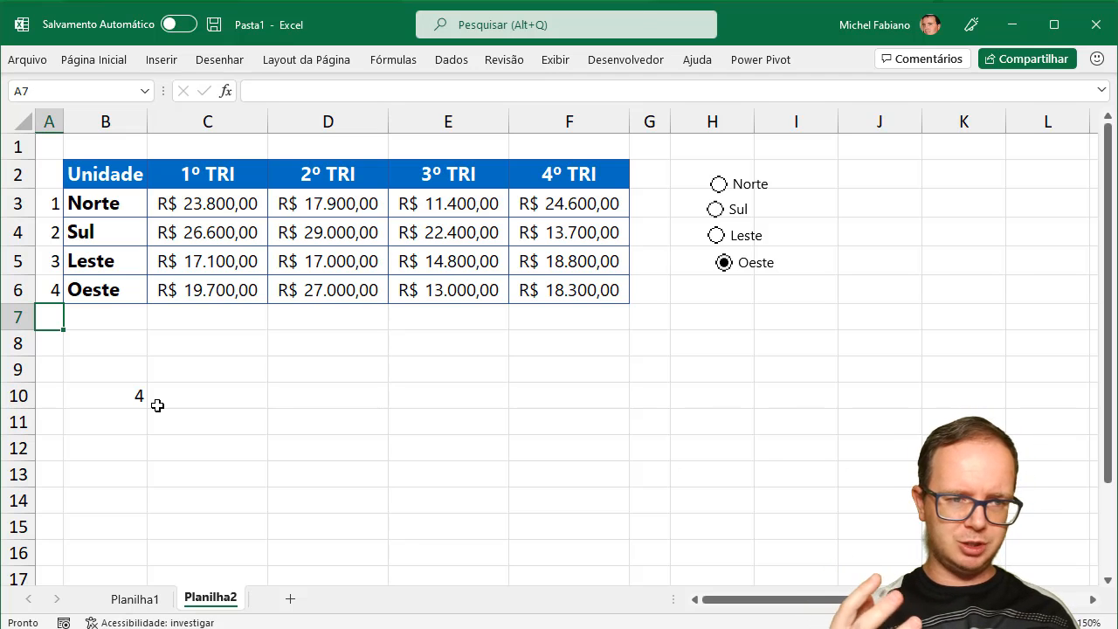
Enter =ÍNDICE(B3:B6;B10) in cell B9 to return the name of the selected unit.
click(127, 367)
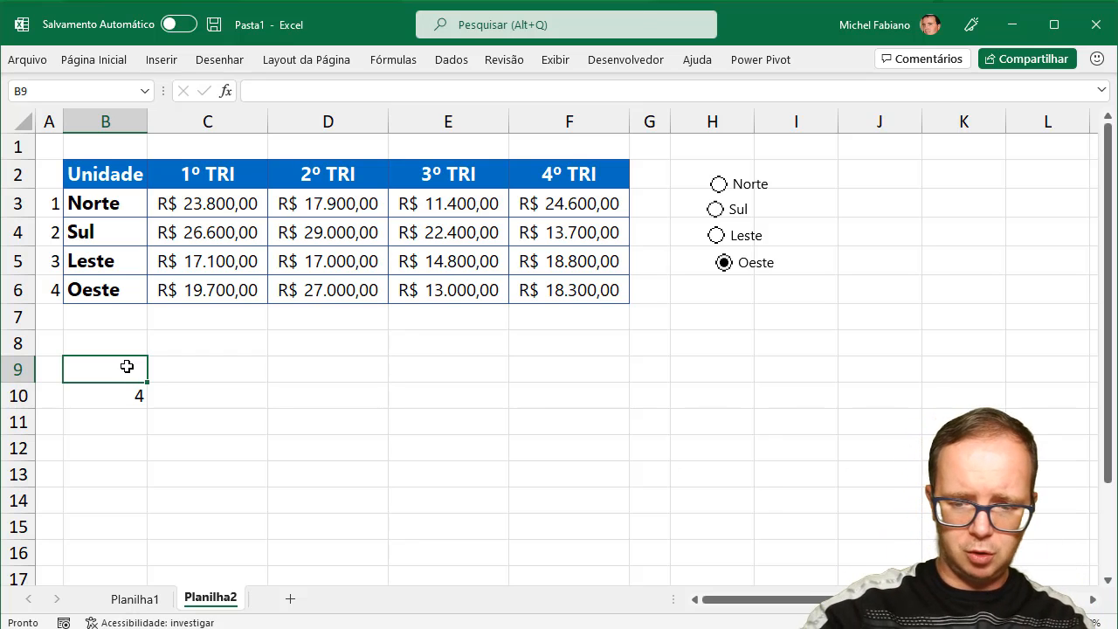
text(=índice)
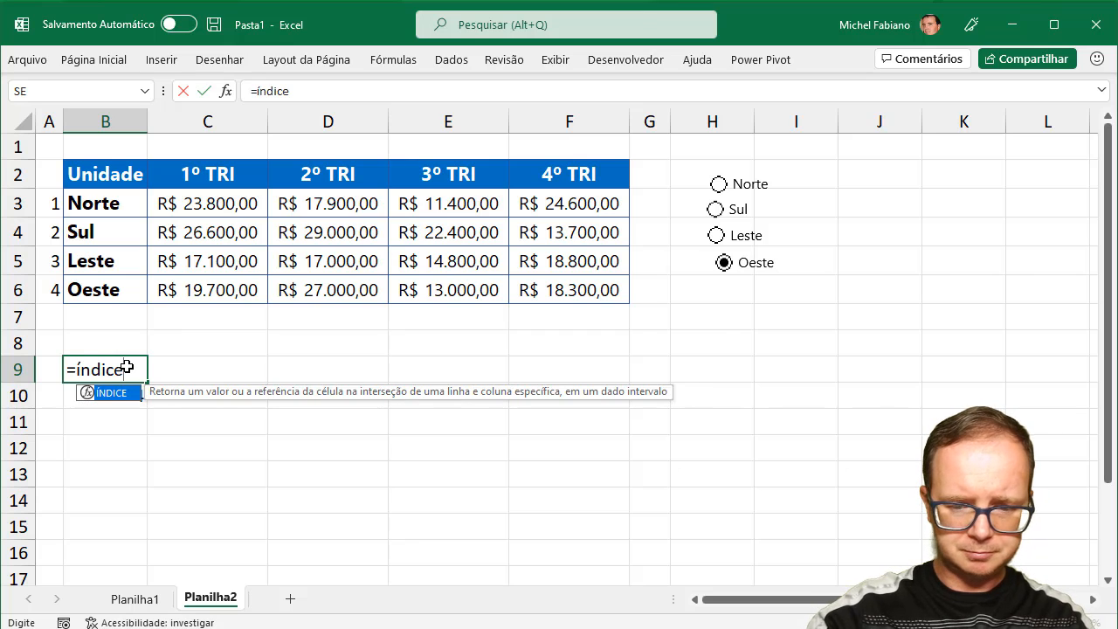
text(()
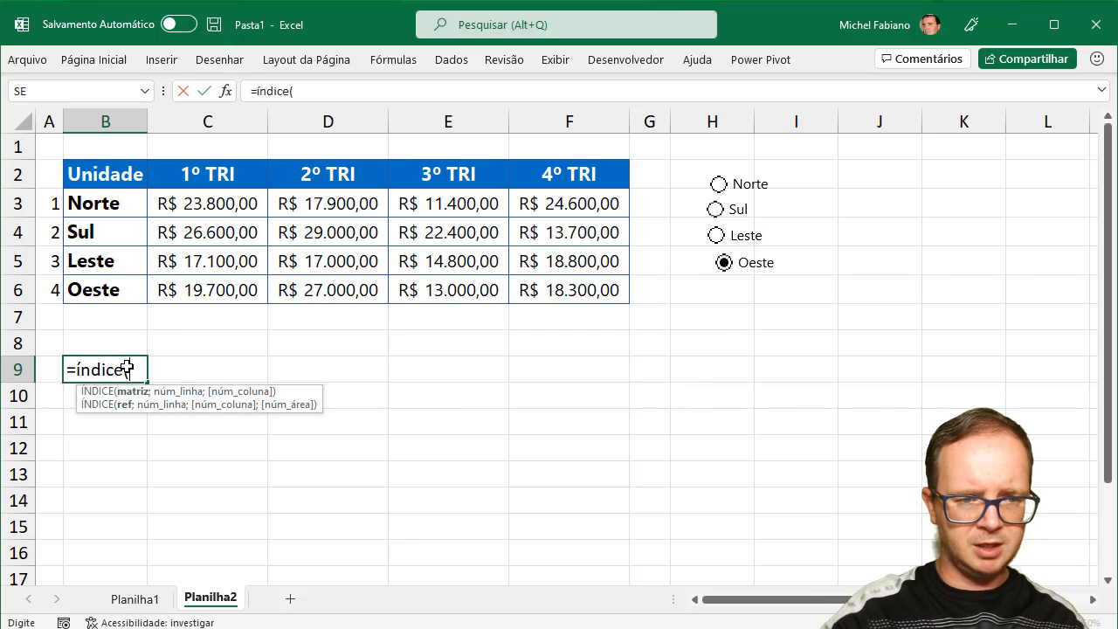
click(124, 210)
drag(124, 210, 119, 289)
text(;)
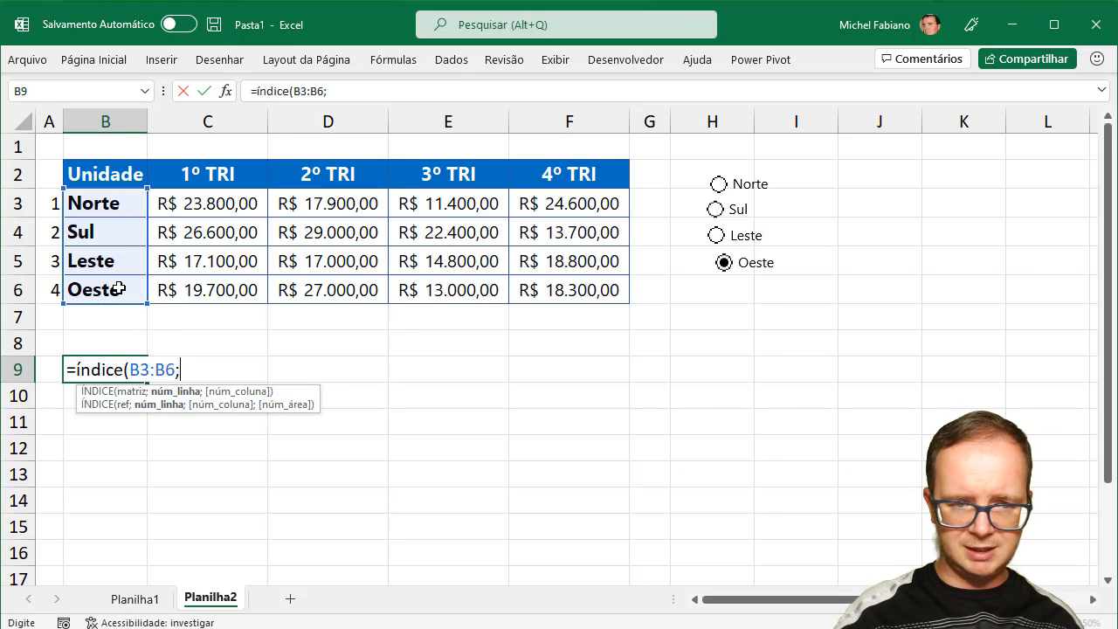
key(Down)
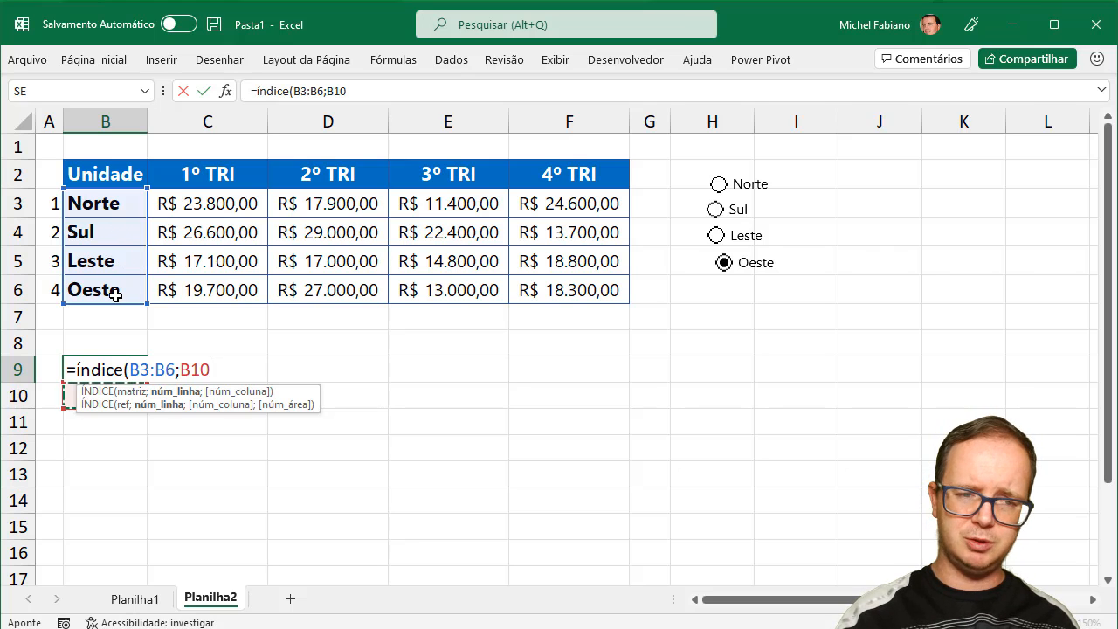
text())
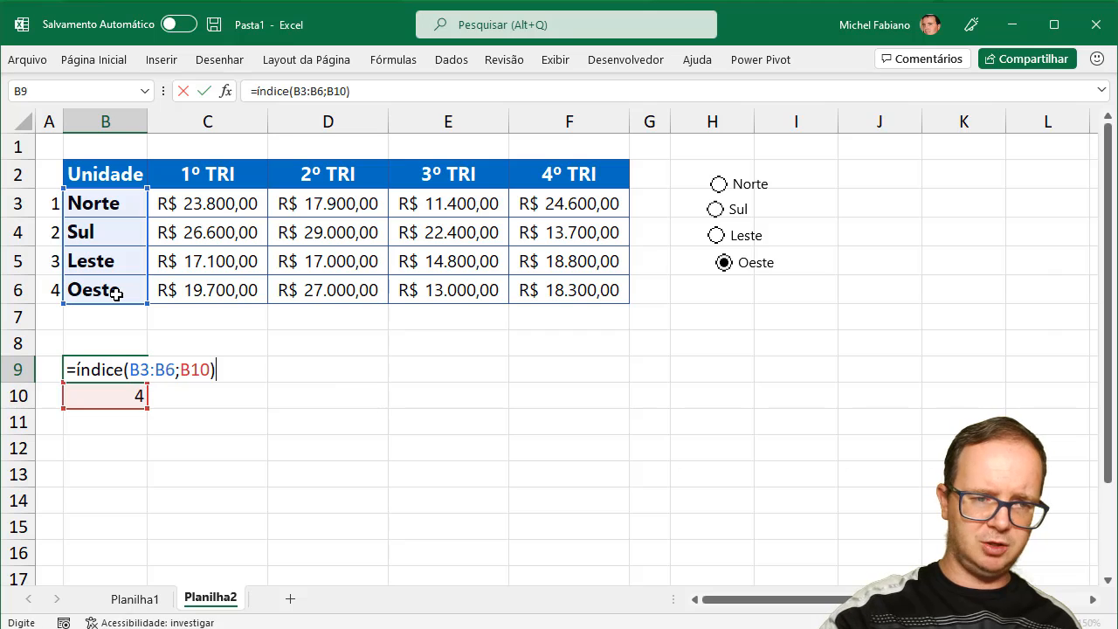
key(Return)
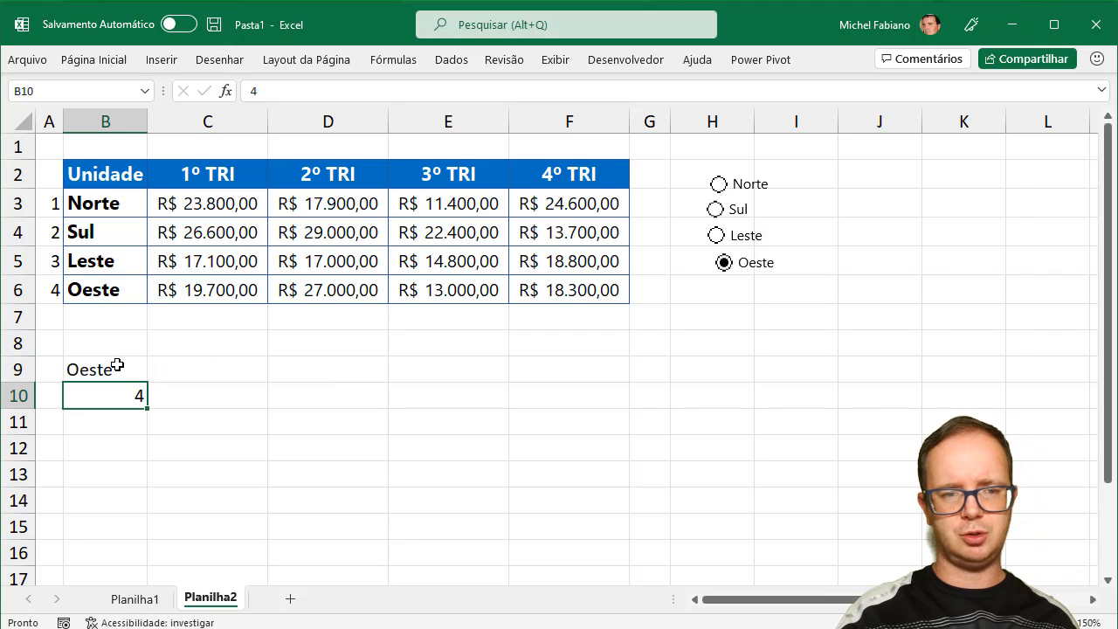
click(117, 365)
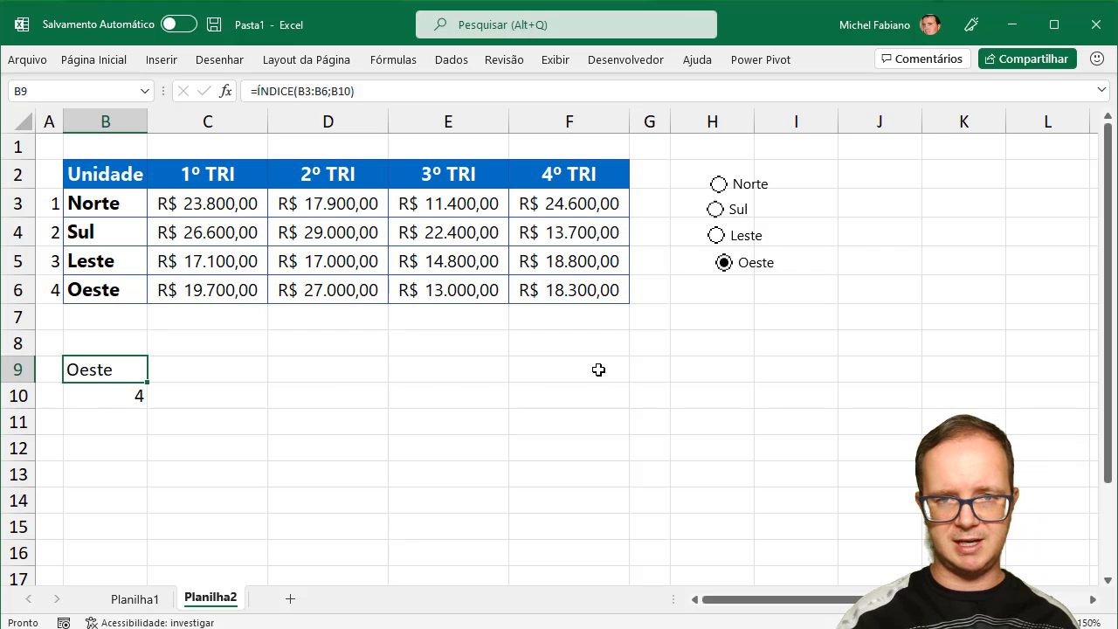
double_click(94, 373)
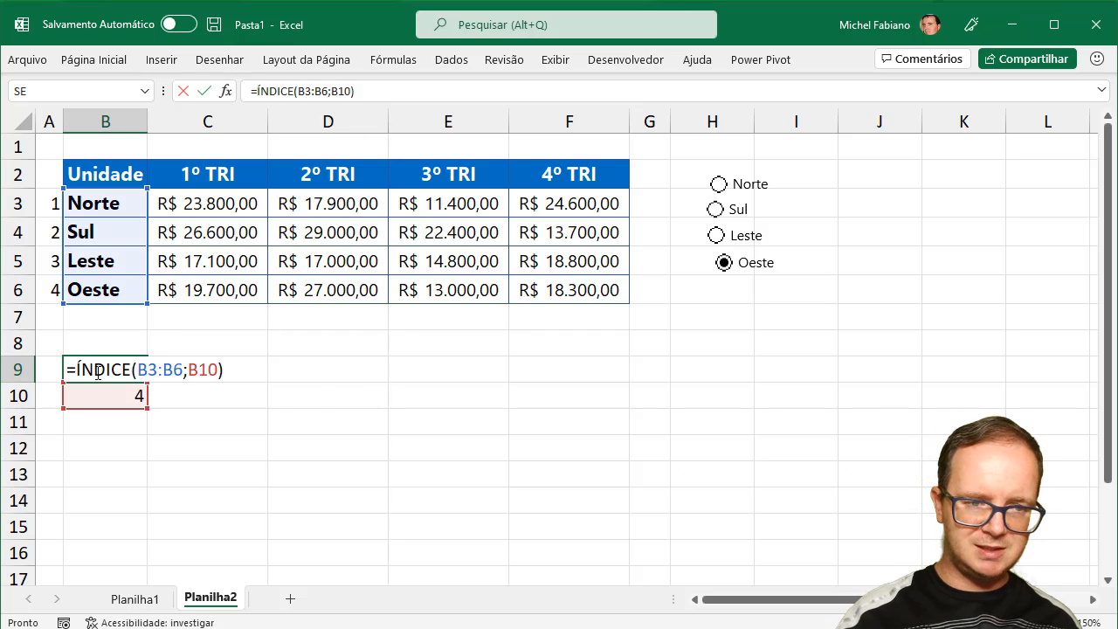
click(148, 369)
key(F4)
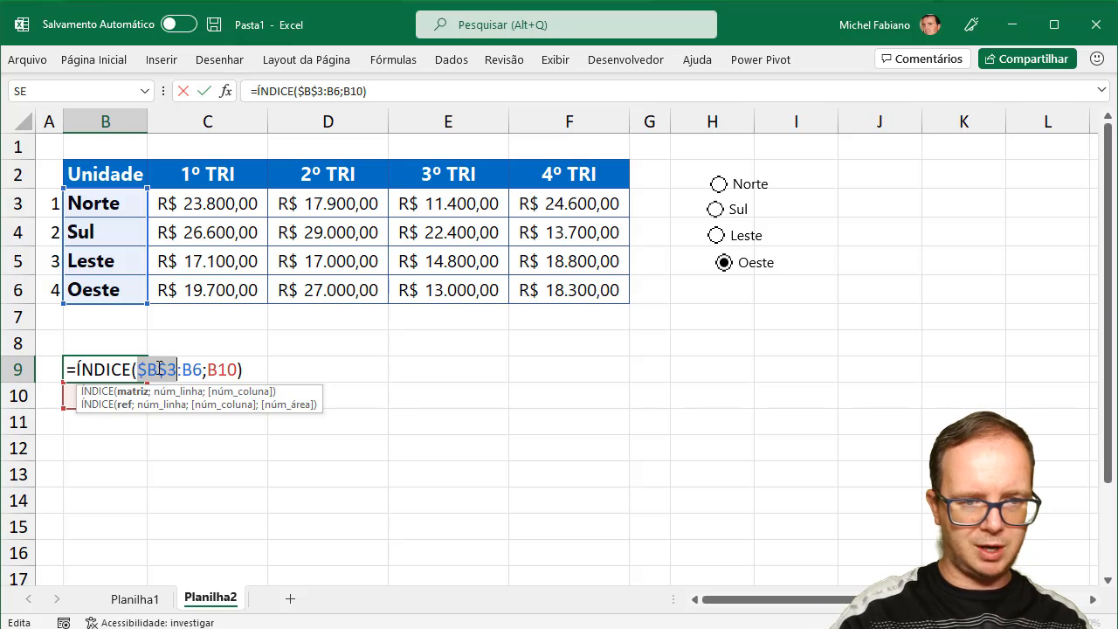
click(196, 369)
key(F4)
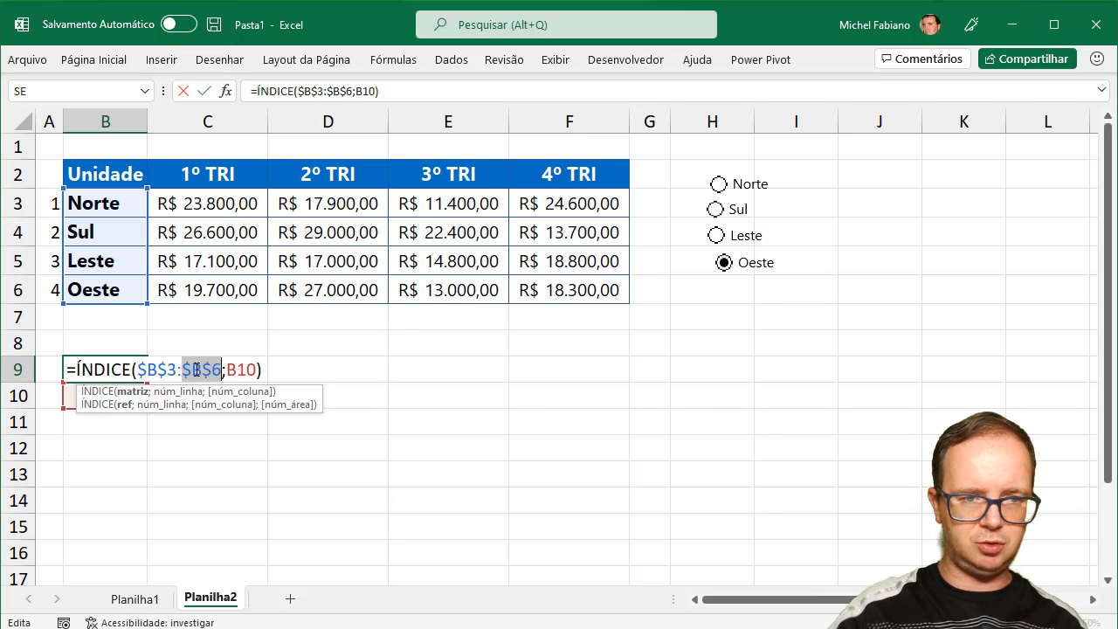
key(Escape)
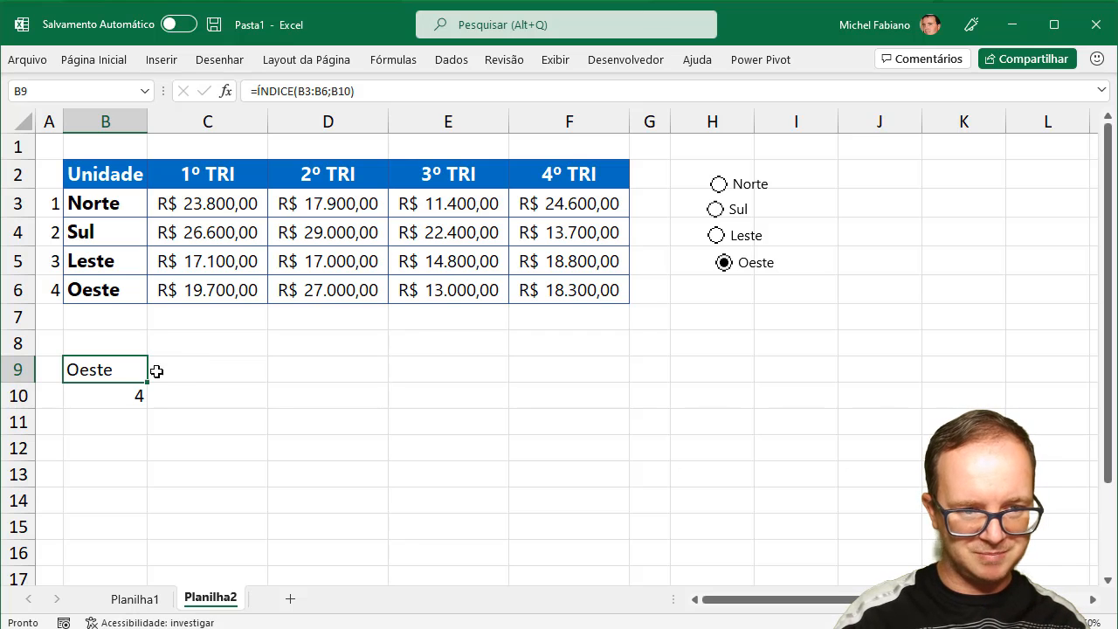
Make the row reference in B9's ÍNDICE formula absolute as $B$10 and fill the formula across to F9.
double_click(132, 369)
click(201, 370)
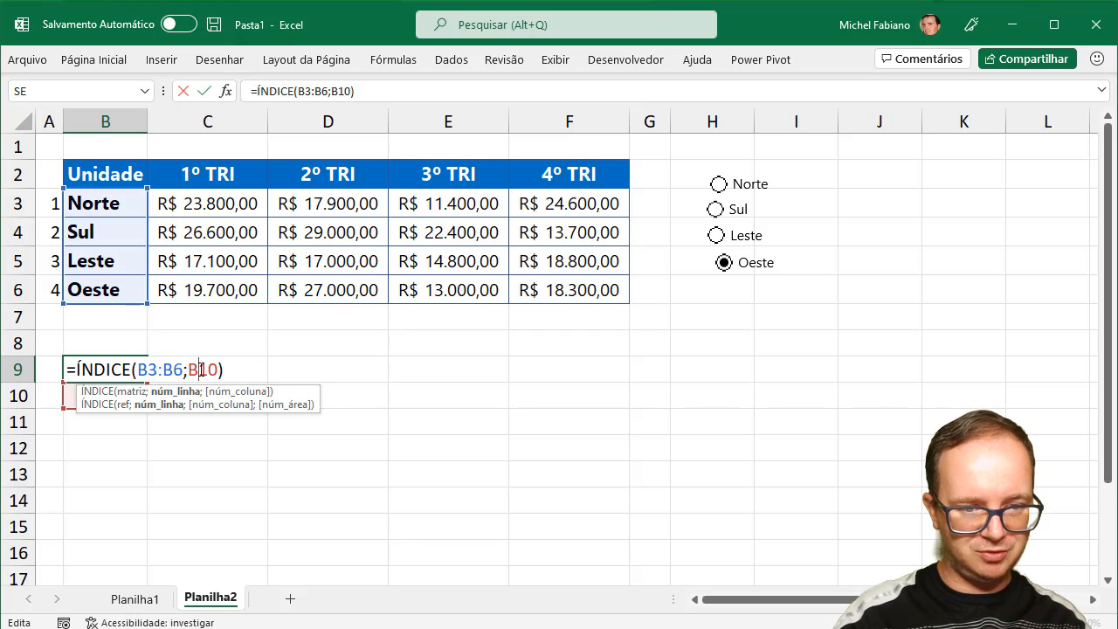
key(F4)
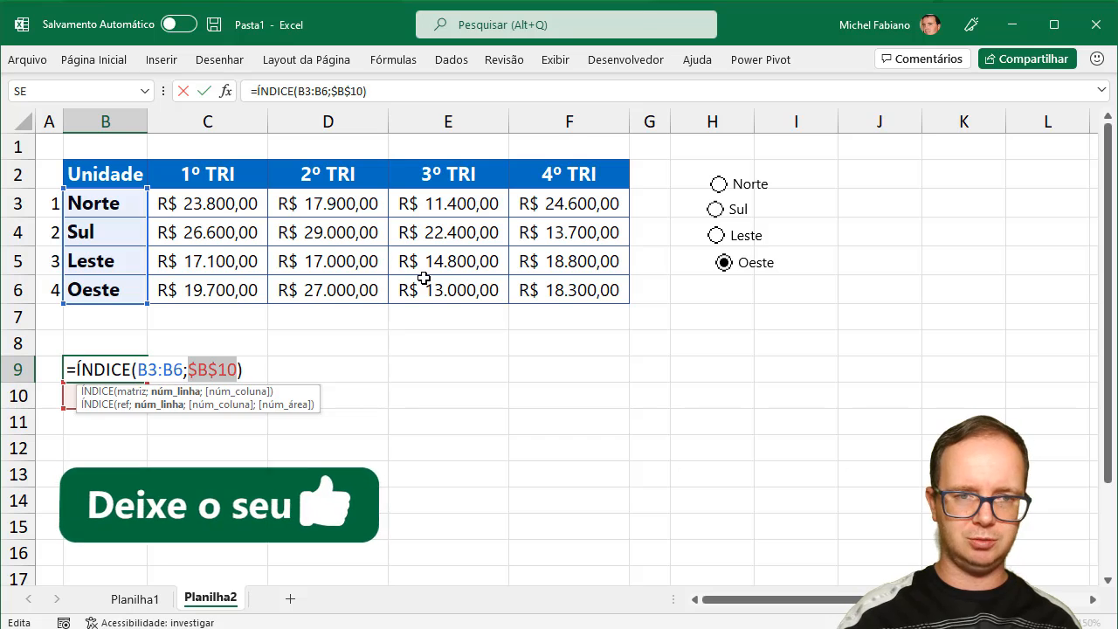
key(Return)
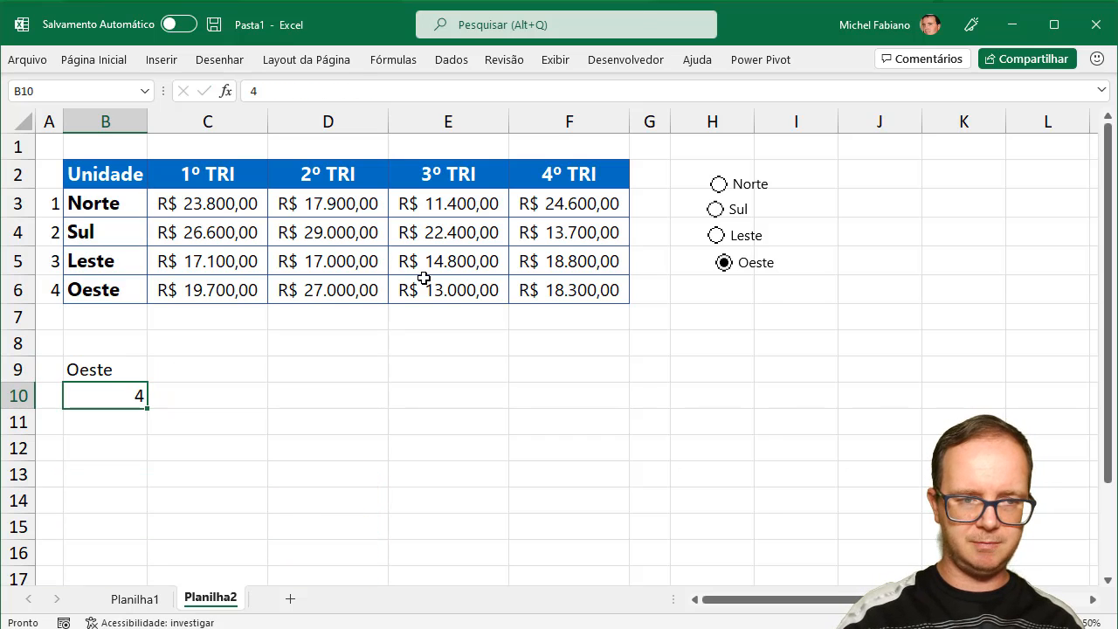
click(108, 370)
drag(147, 382, 601, 386)
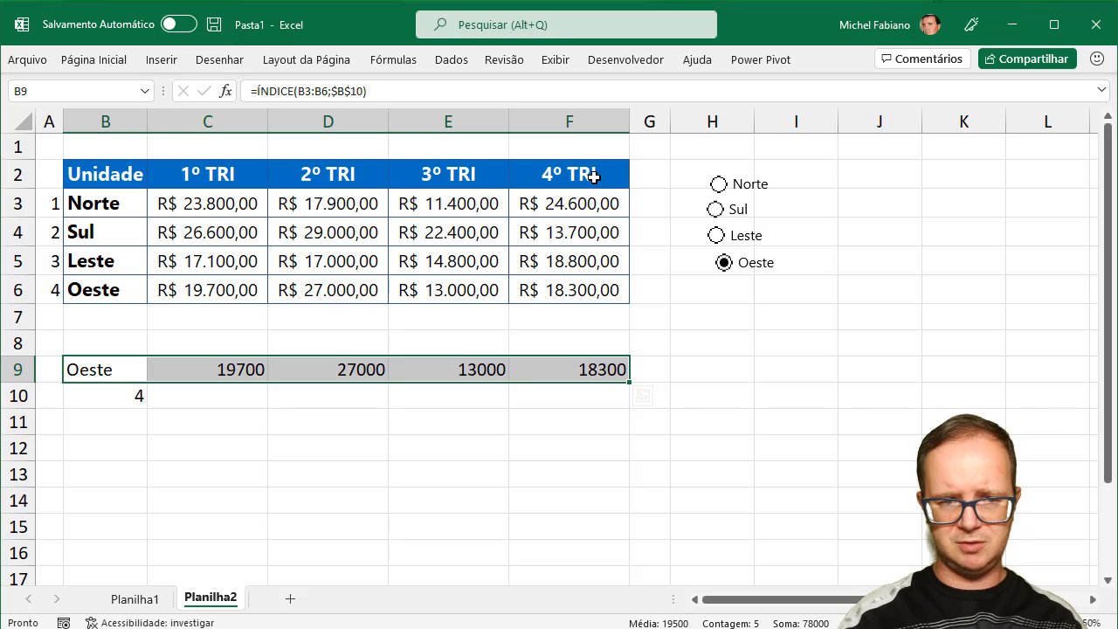
Copy the table's header row B2:F2 and paste it into row 8 starting at B8.
drag(619, 174, 130, 169)
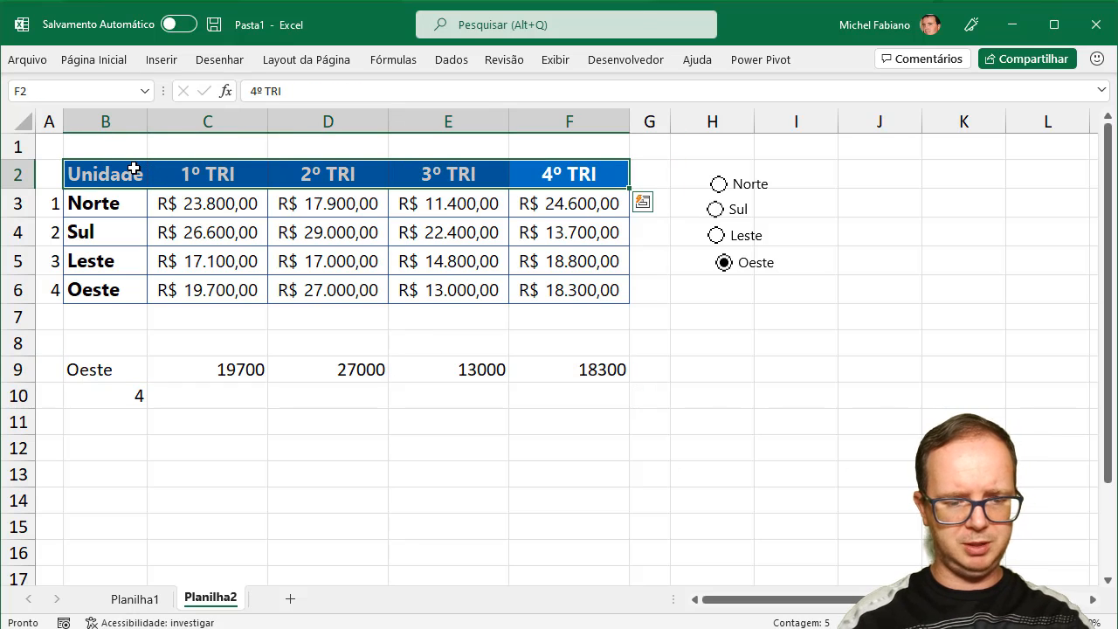
key(ctrl+c)
click(116, 350)
key(ctrl+v)
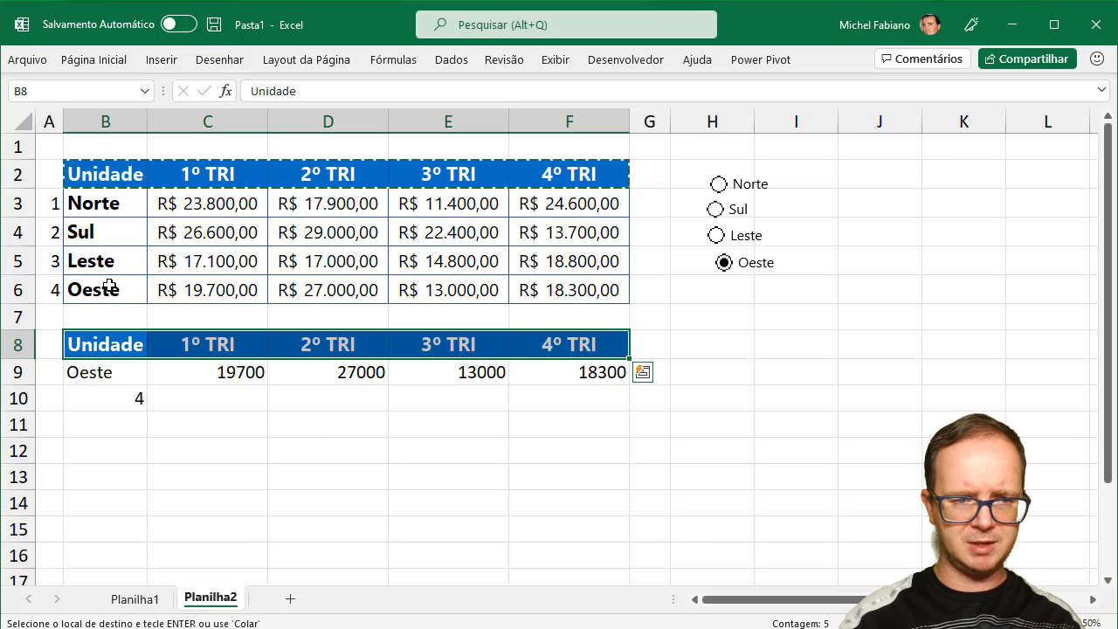
Copy the formatting of the Oeste row B6:F6 onto the result row B9:F9 with the Format Painter.
drag(109, 285, 549, 277)
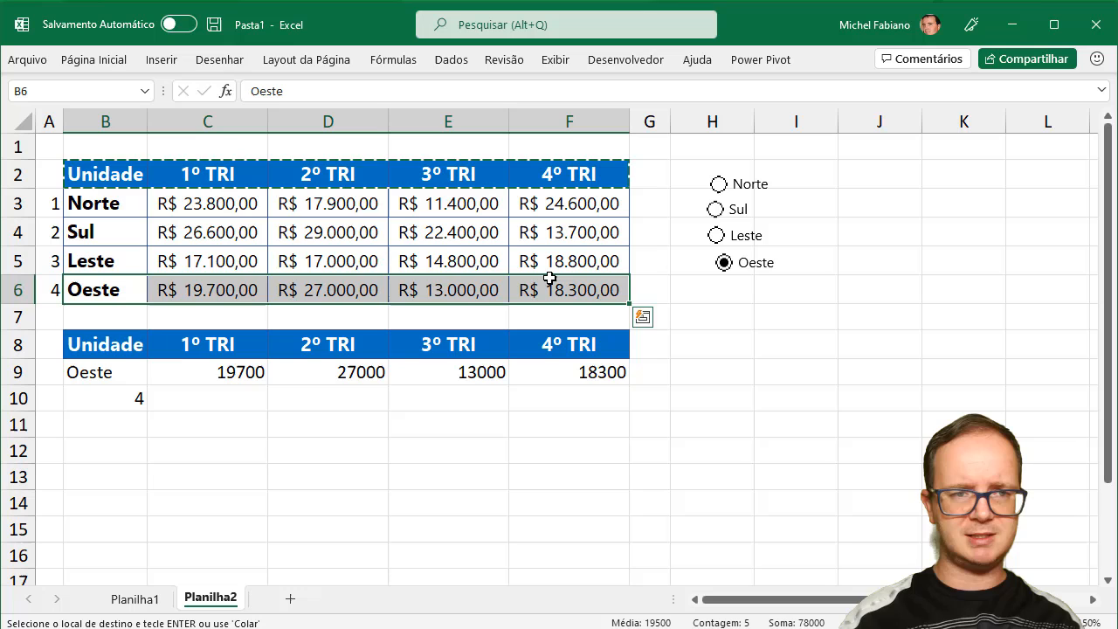
click(112, 61)
click(124, 131)
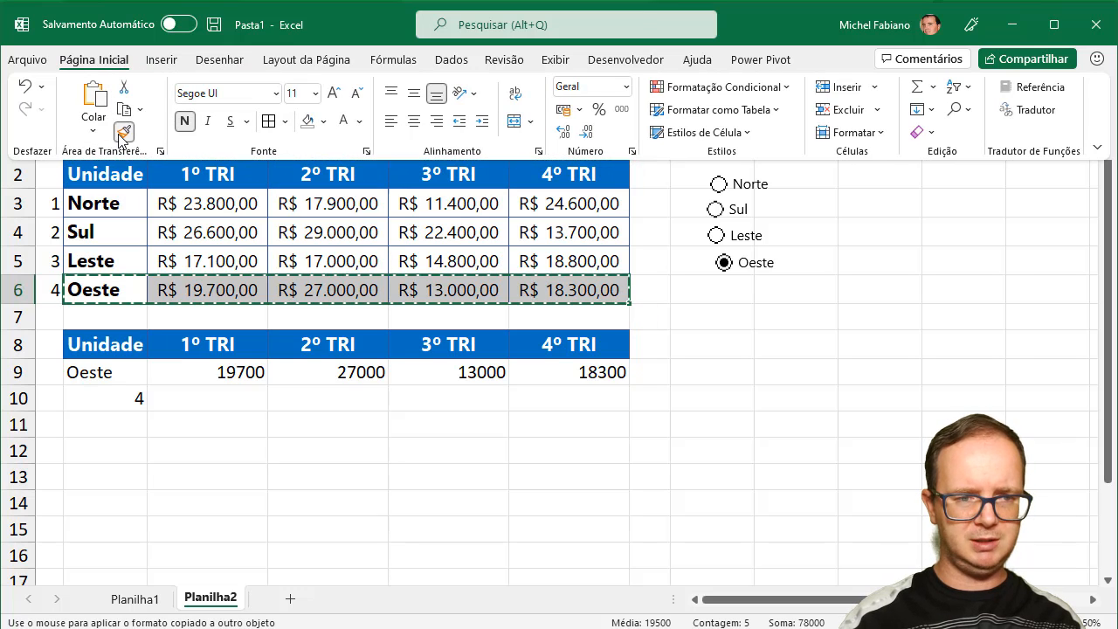
drag(128, 372, 553, 365)
click(383, 445)
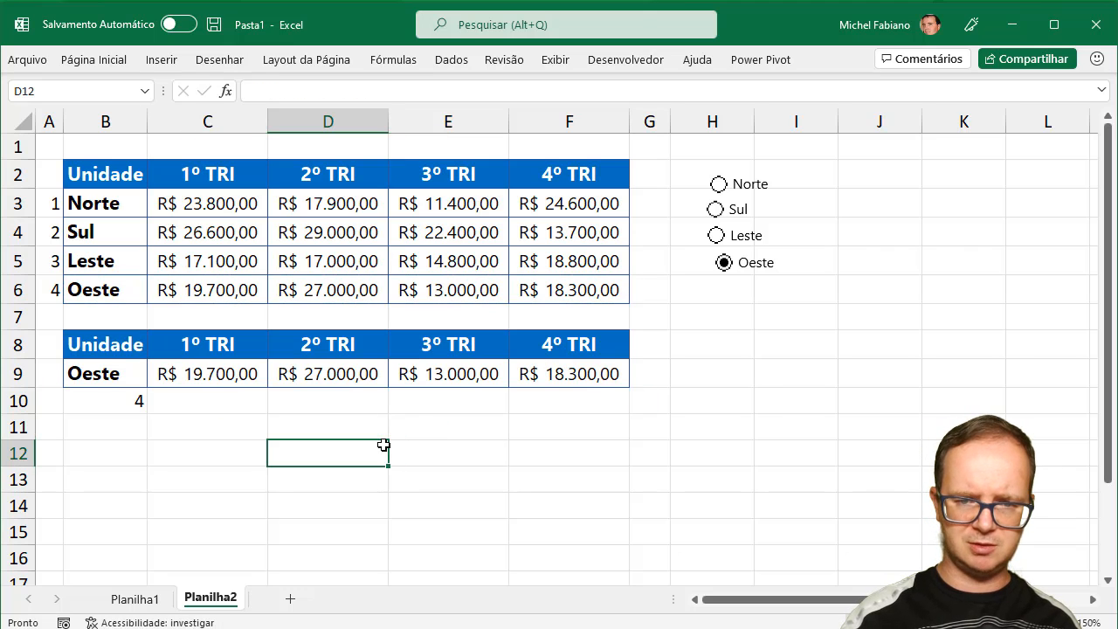
Check the result table B8:F9 by selecting the Leste, Sul and Norte option buttons in turn.
drag(121, 346, 532, 376)
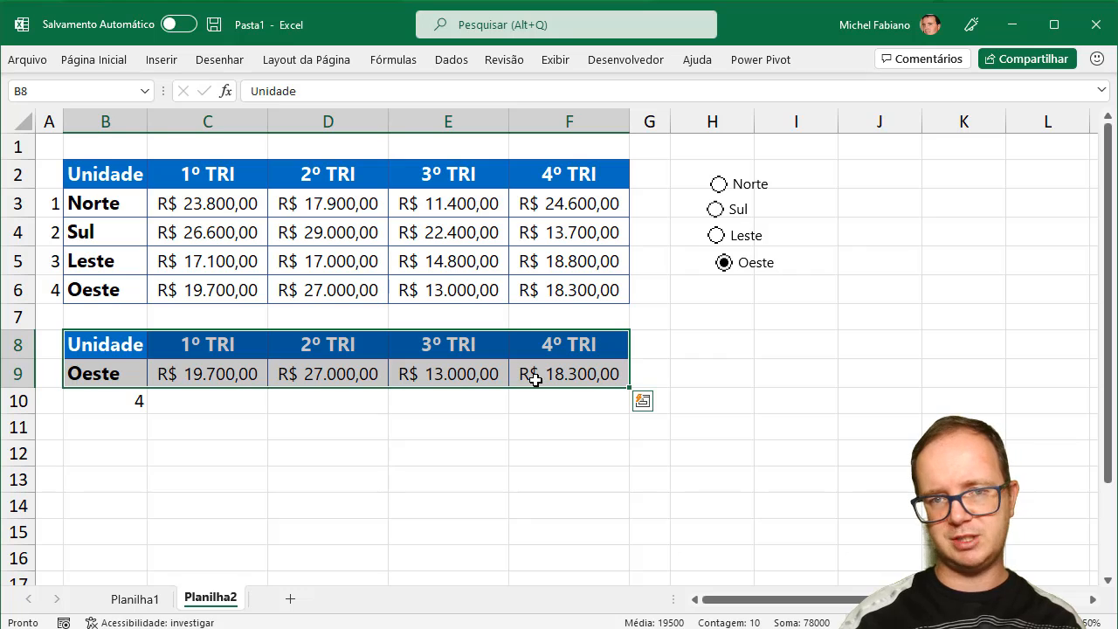
click(716, 236)
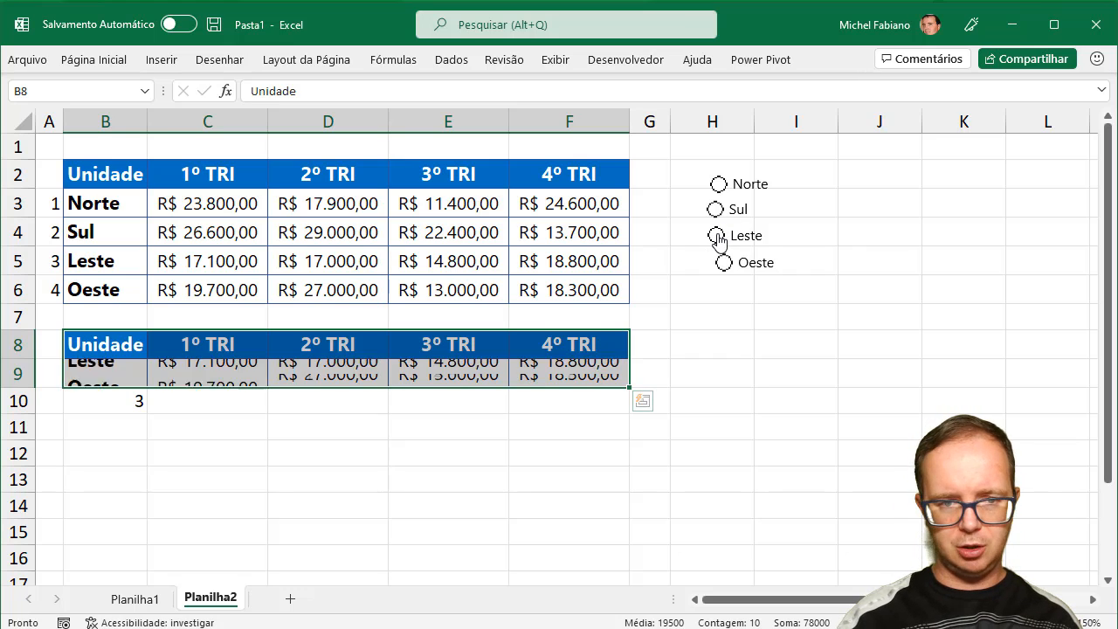
click(716, 212)
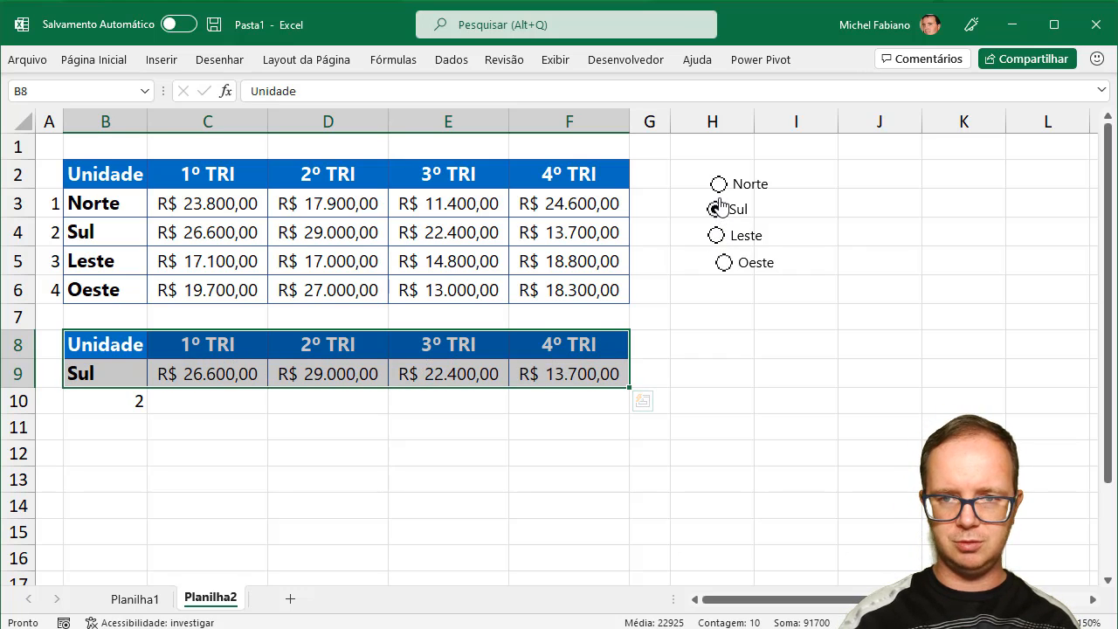
click(719, 190)
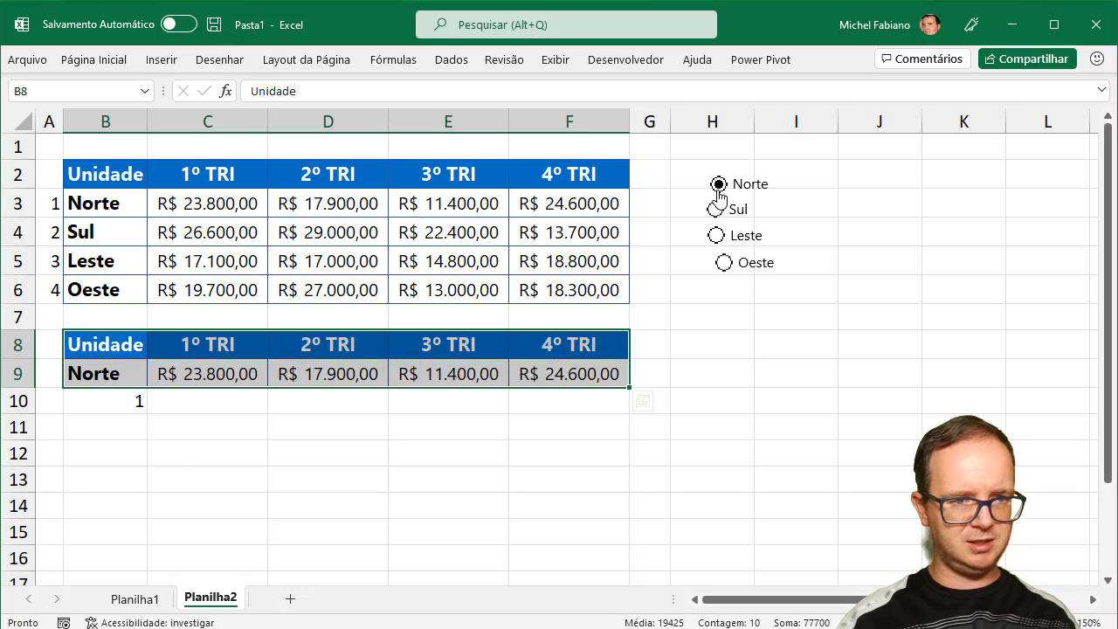
Insert a clustered column chart based on the result table B8:F9.
drag(130, 341, 562, 368)
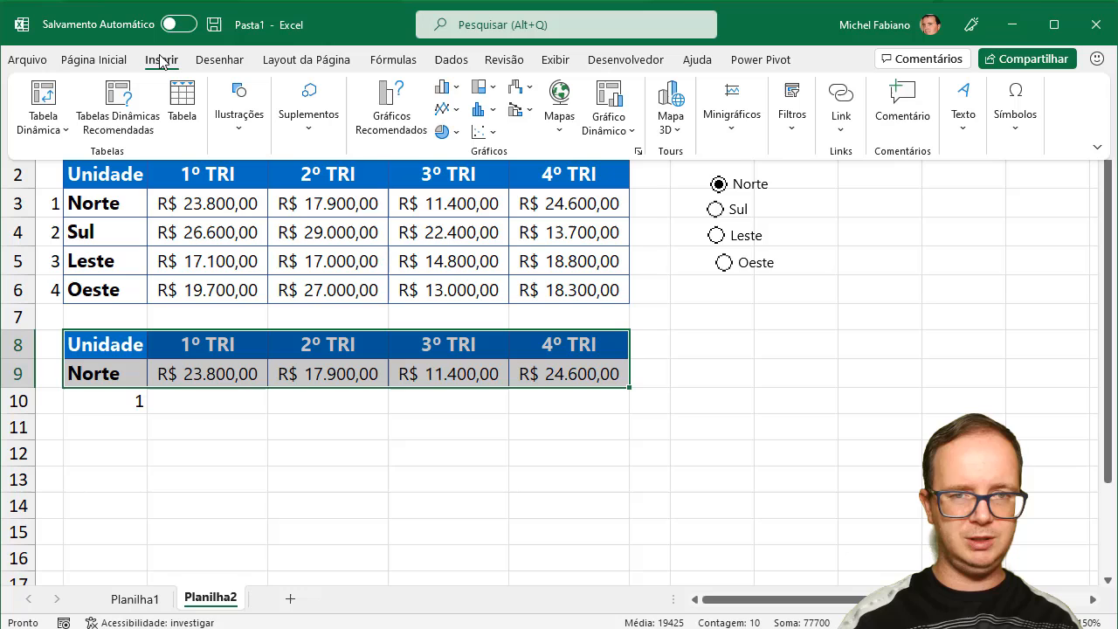
click(445, 86)
click(471, 150)
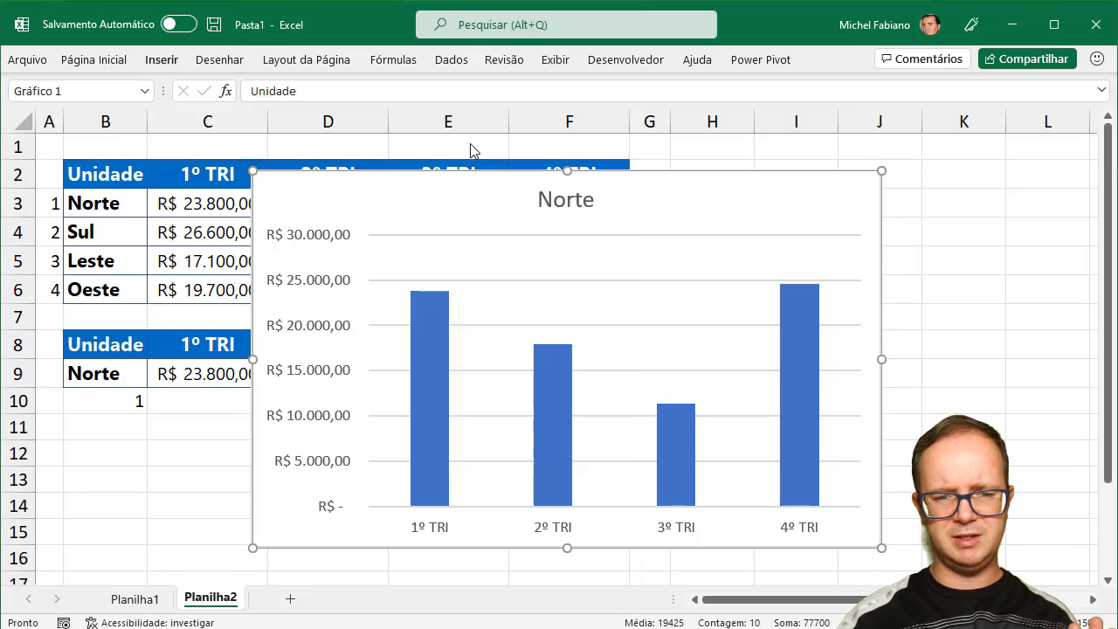
Delete the vertical value axis and the horizontal gridlines from the column chart.
click(320, 288)
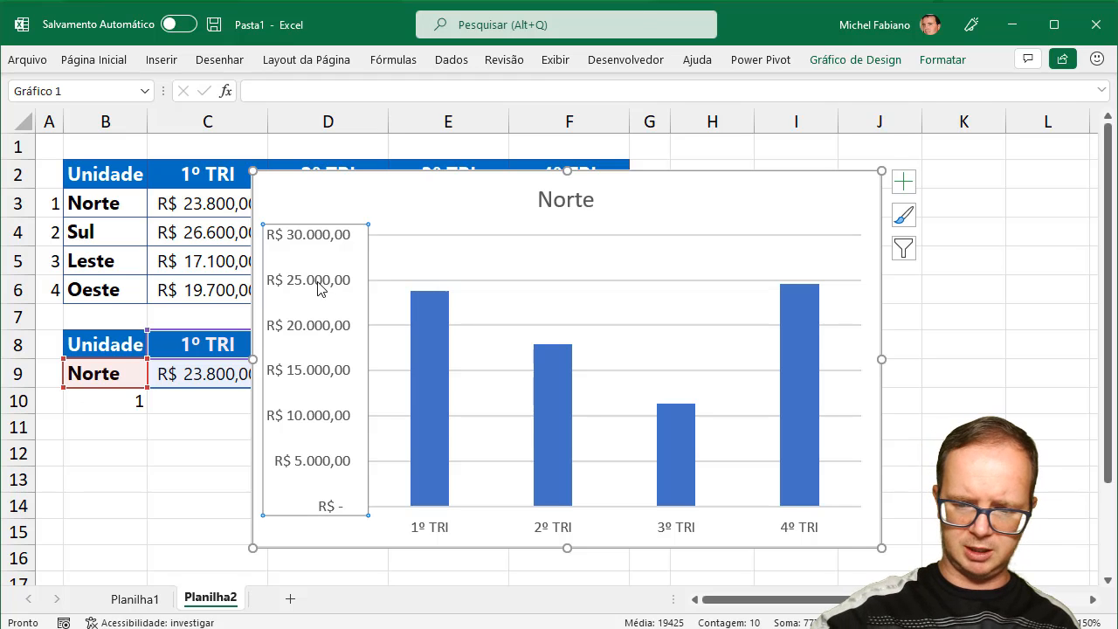
key(Delete)
click(418, 325)
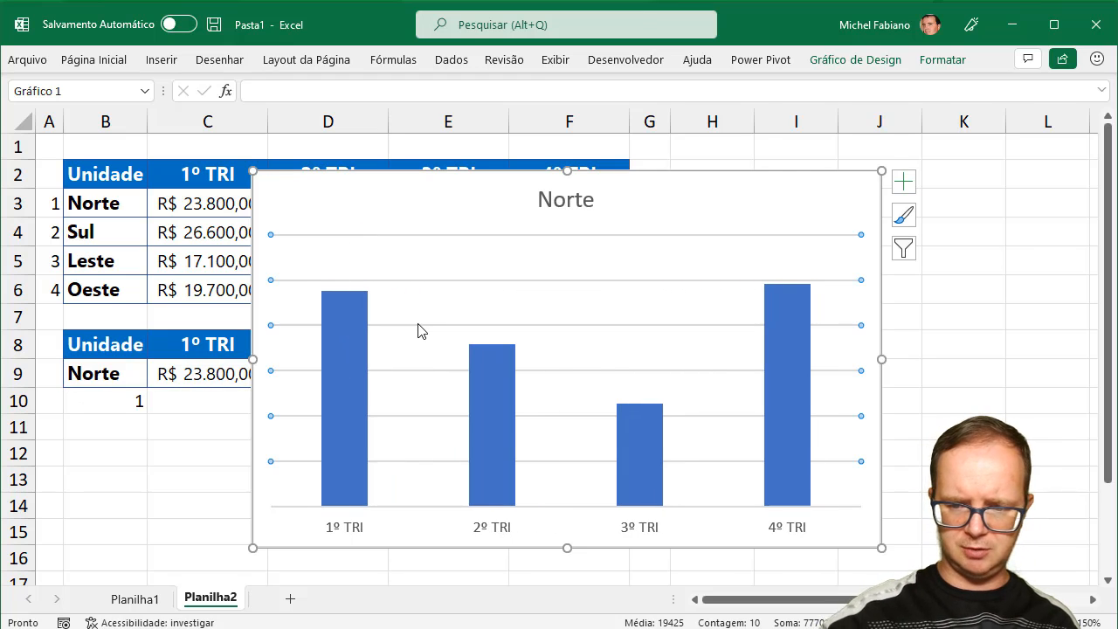
key(Delete)
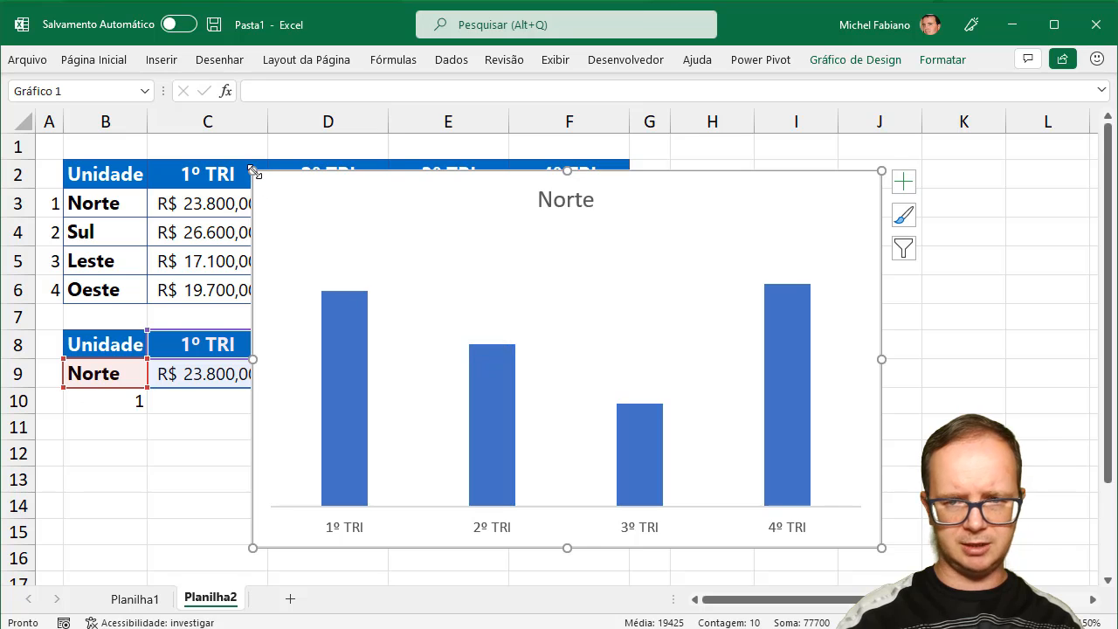
Resize the chart and place it directly below the data table, spanning columns B to F down to row 16.
drag(253, 172, 370, 265)
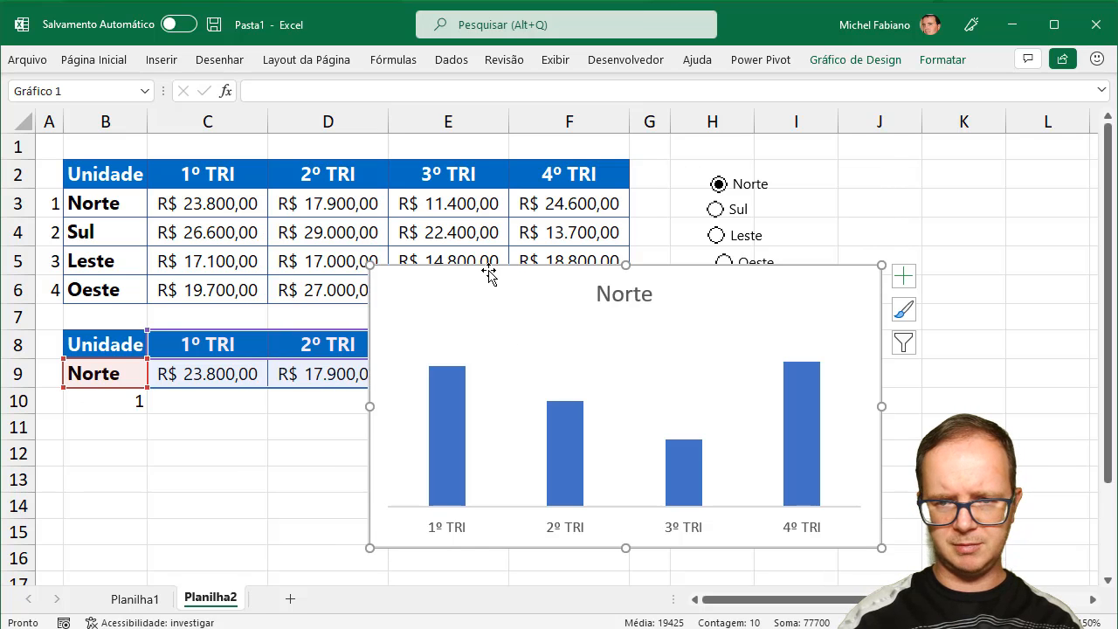
drag(490, 275, 179, 321)
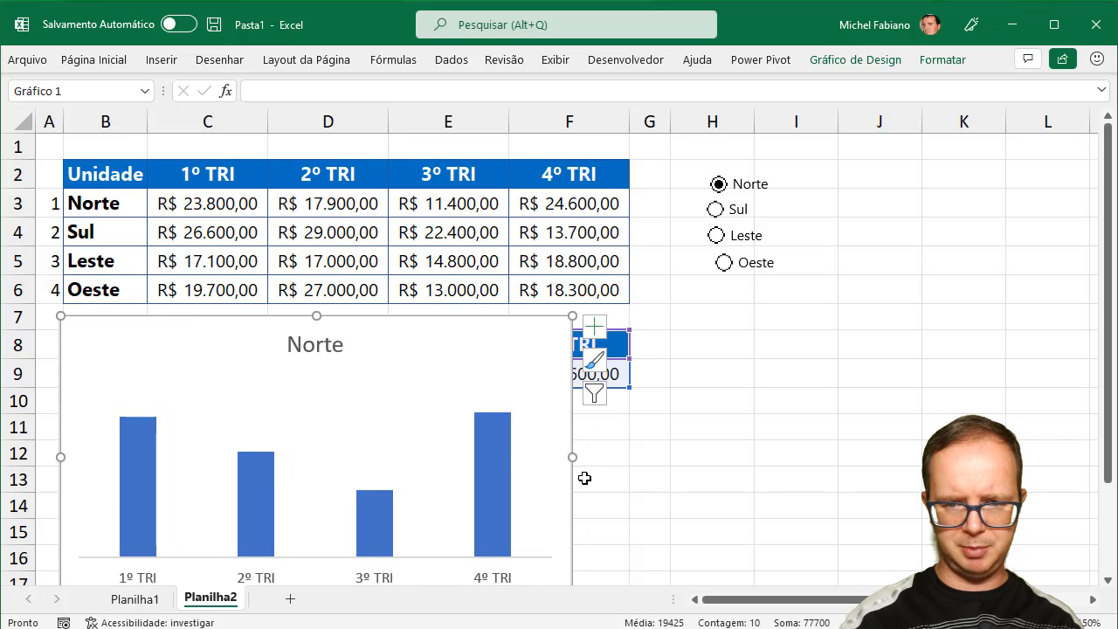
drag(573, 461, 635, 456)
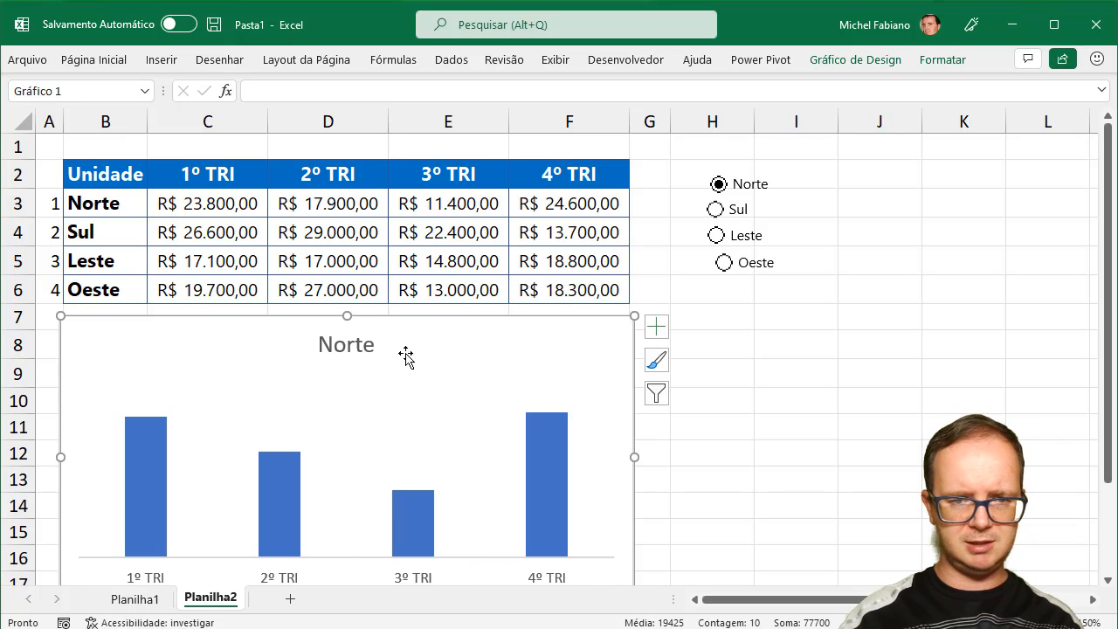
drag(347, 317, 393, 318)
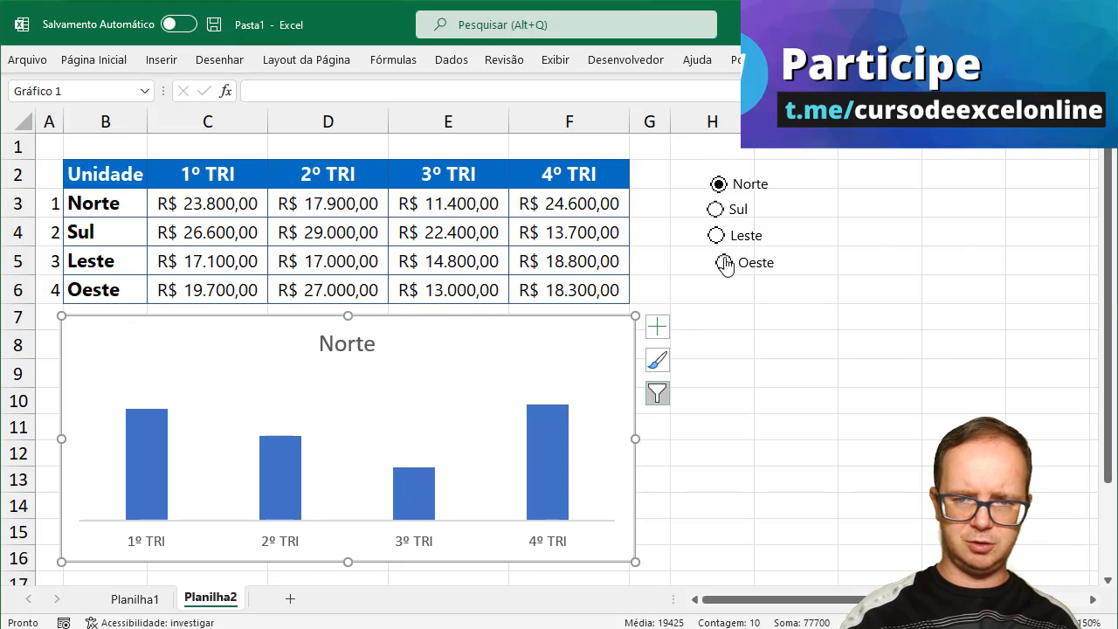
Test the chart by switching between the Sul, Leste and Oeste option buttons, ending on Sul.
click(715, 211)
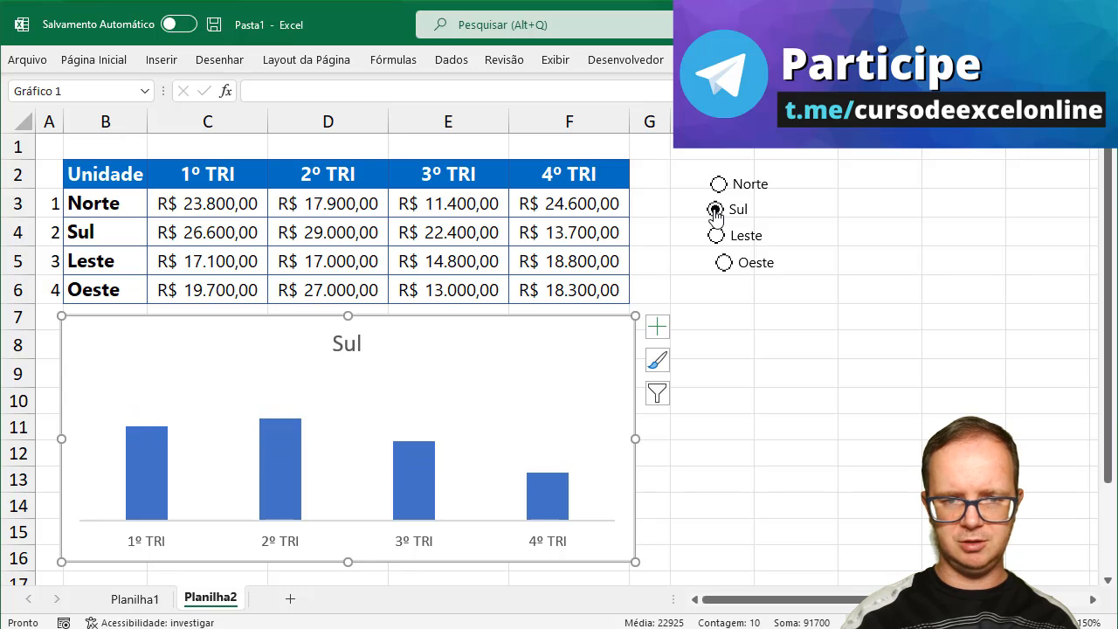
click(716, 238)
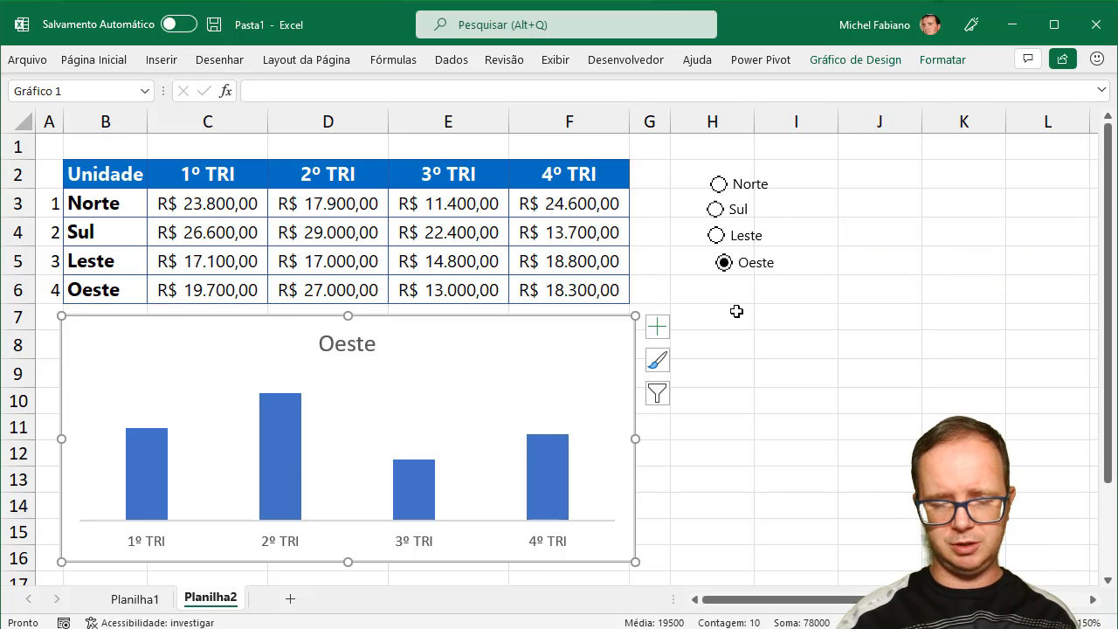
click(715, 209)
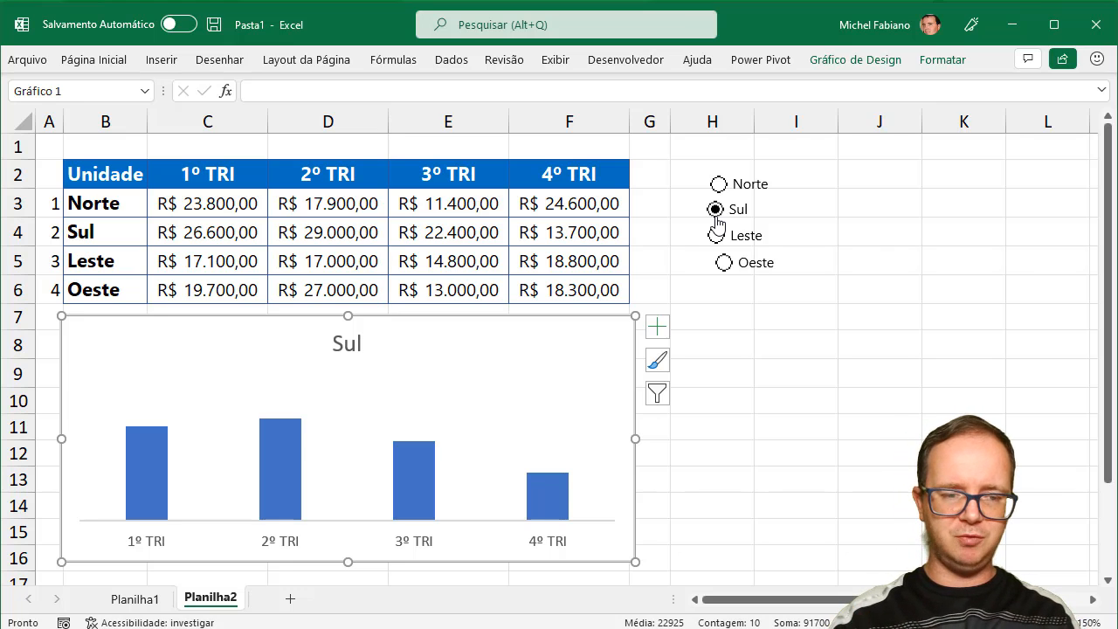
Examine the finished Desempenho por Trimestres panel on Planilha1, switching its option buttons to Norte, Leste and Oeste.
click(140, 600)
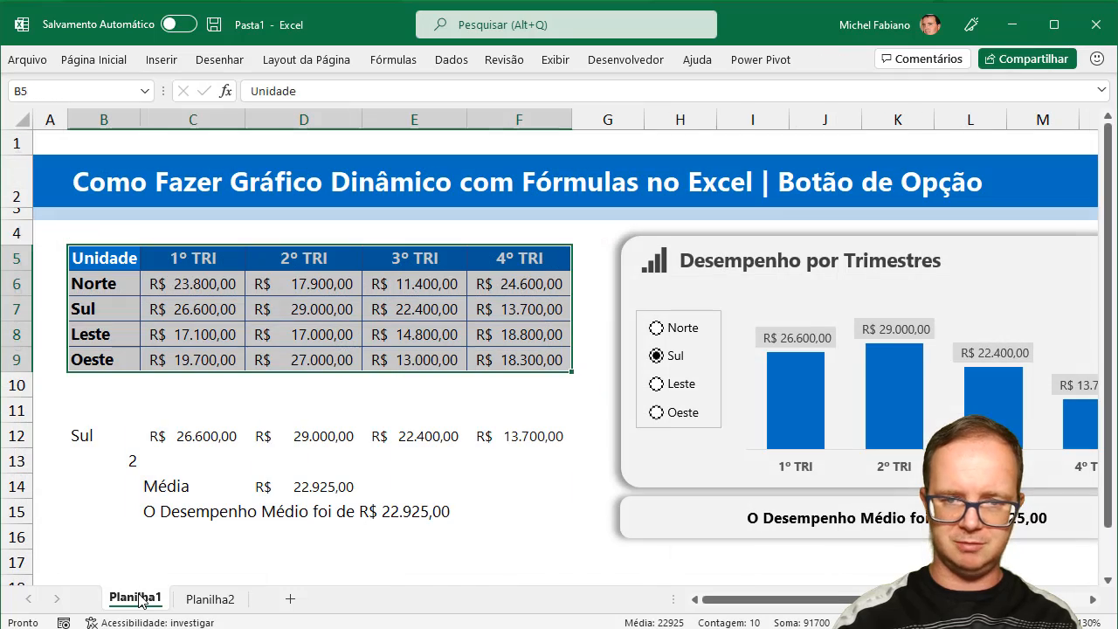
scroll(1093, 601, right, 4)
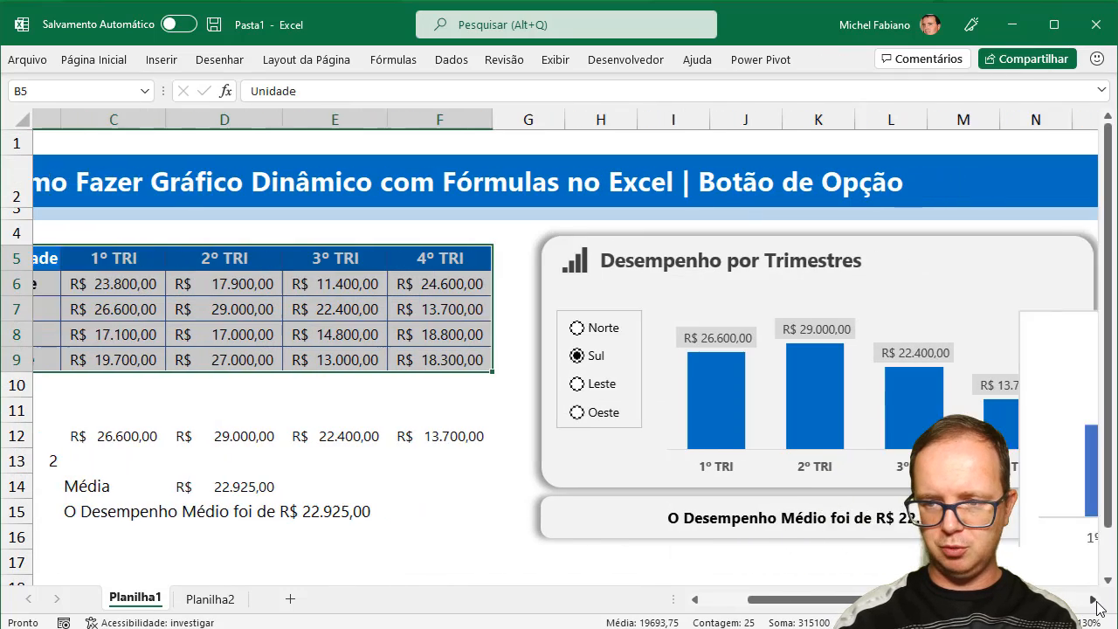
click(834, 337)
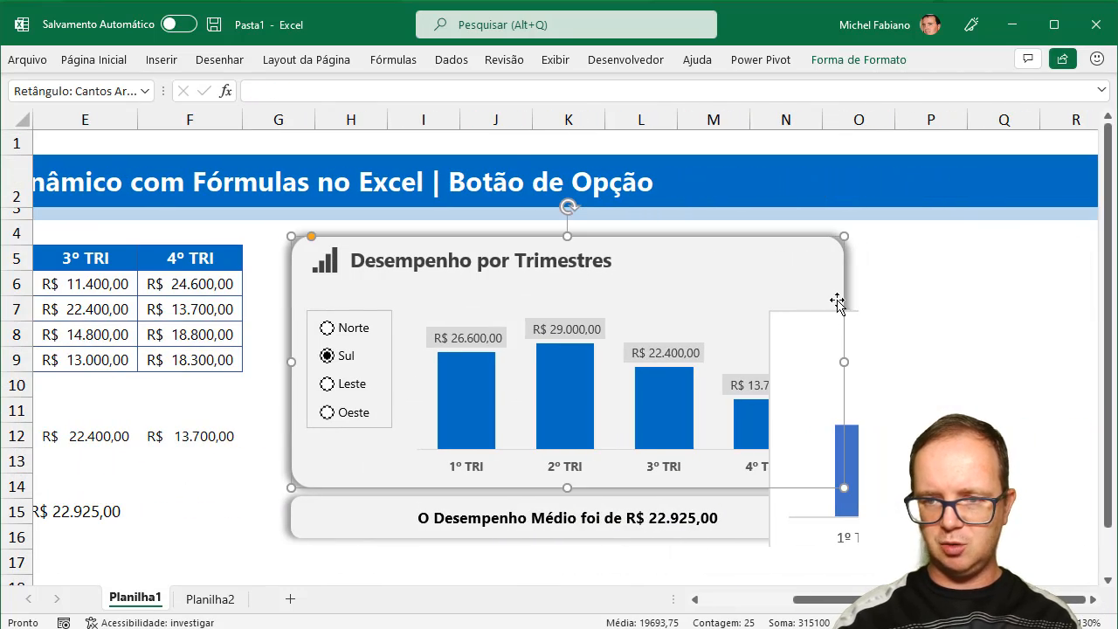
click(889, 301)
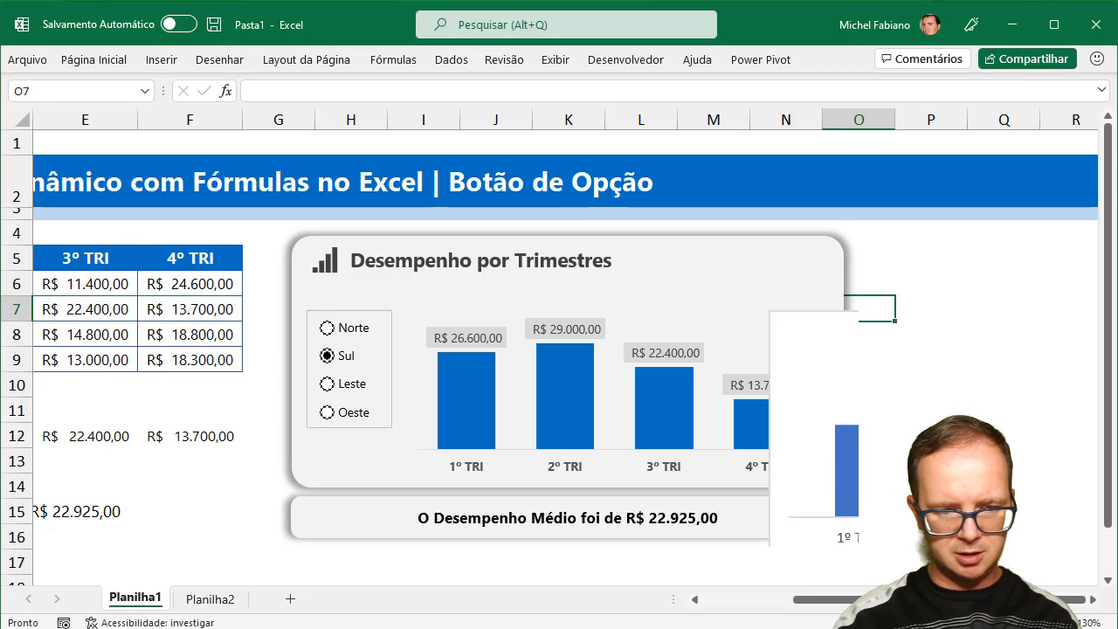
click(210, 599)
click(144, 600)
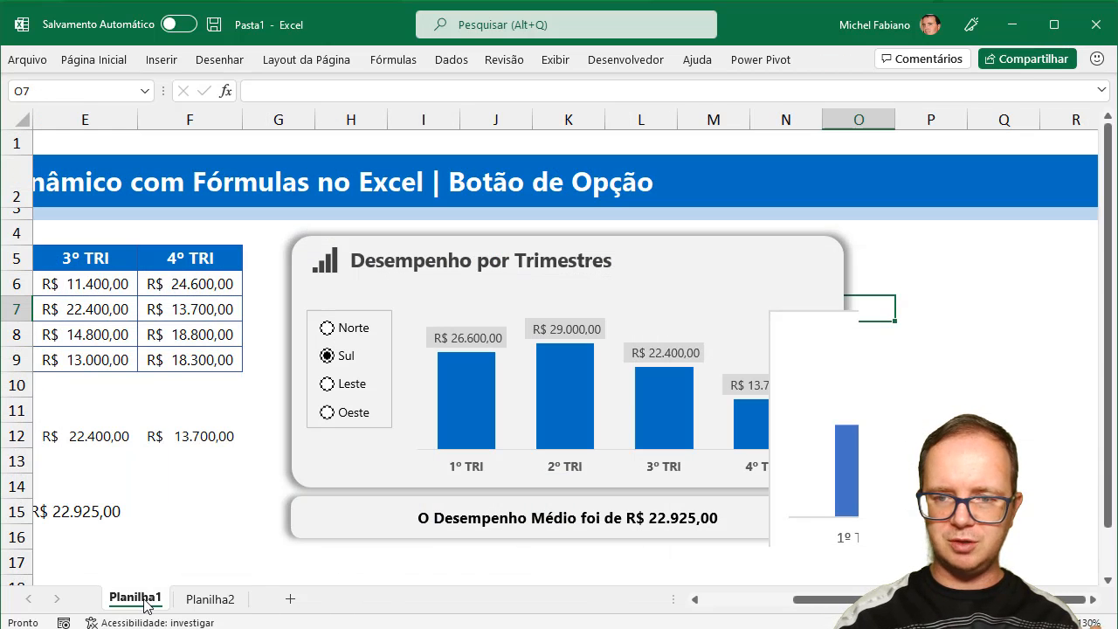
click(328, 329)
click(326, 384)
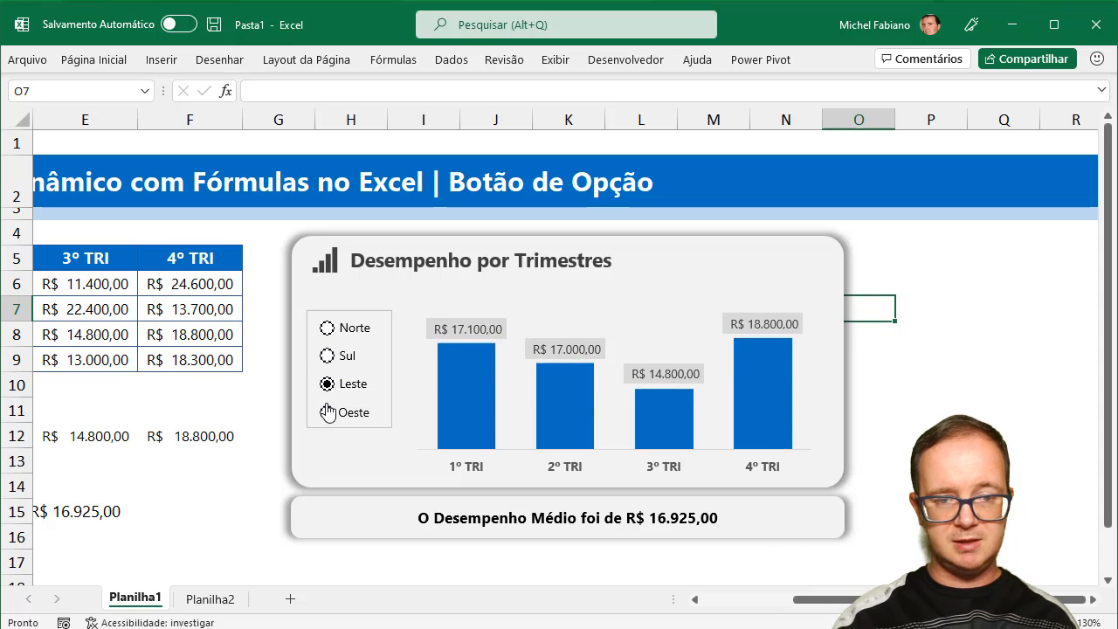
click(326, 414)
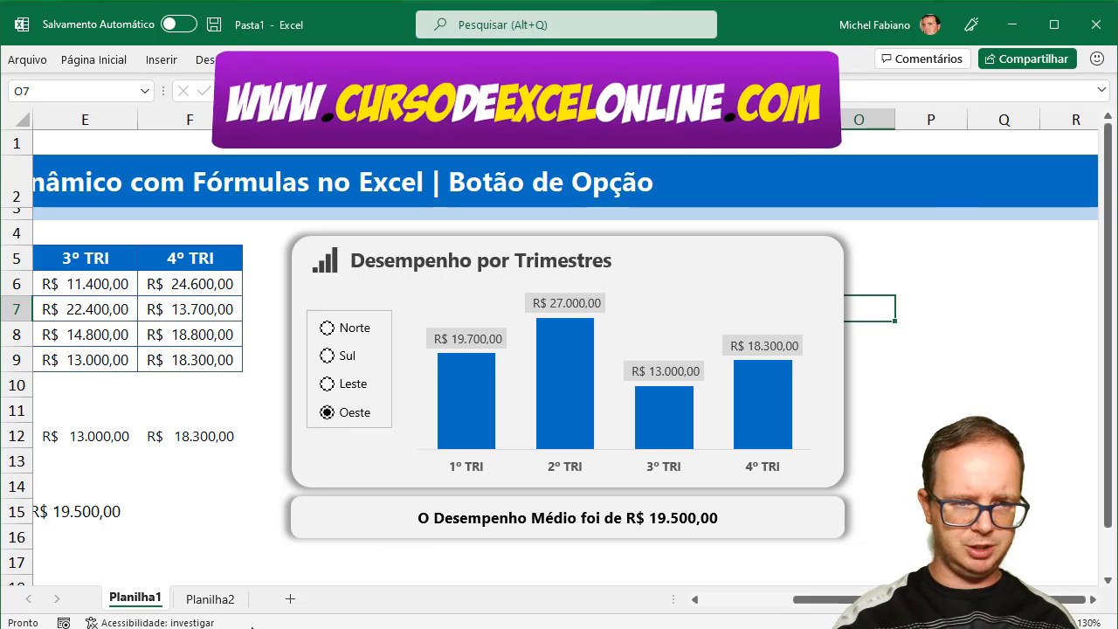
Move the chart on Planilha2 slightly down from the data table and test it with the Leste and Oeste options.
click(226, 601)
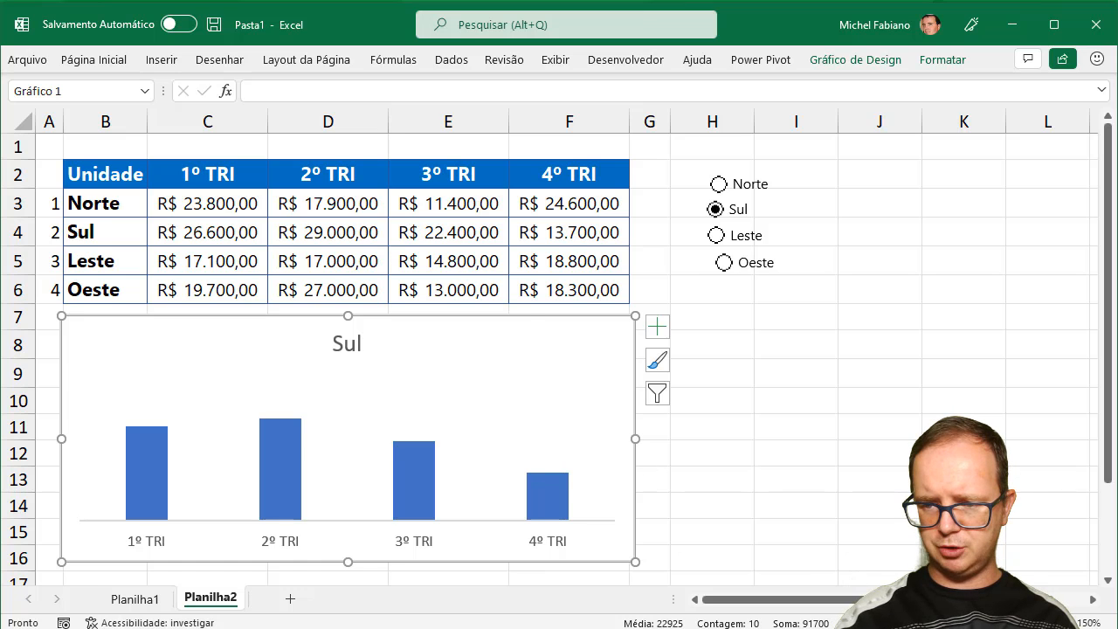
scroll(726, 551, down, 2)
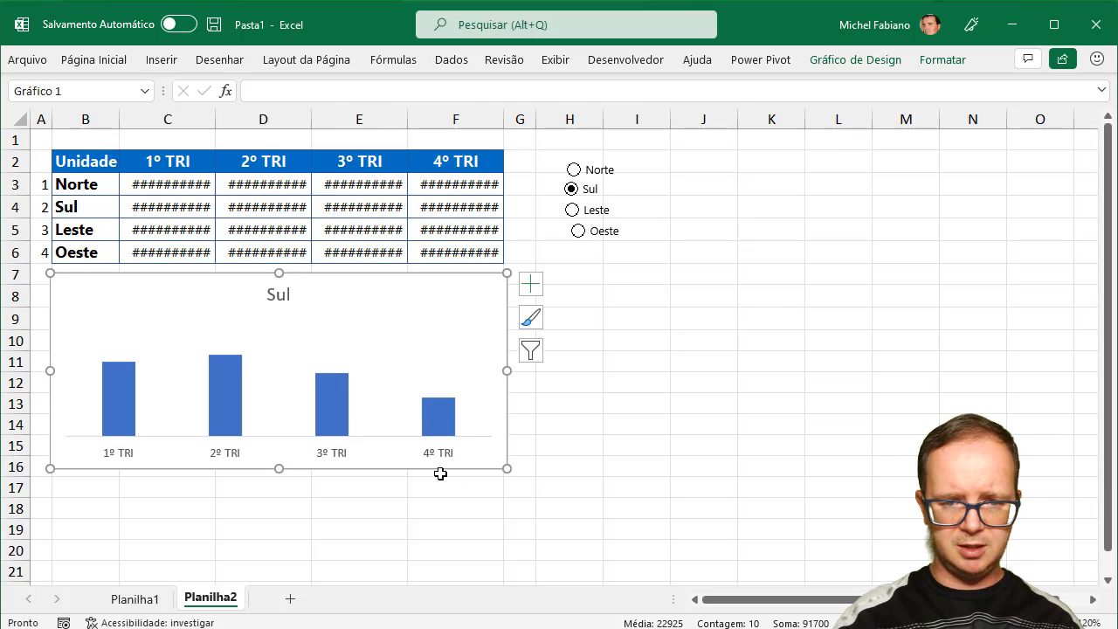
mouse_move(442, 469)
mouse_down()
mouse_move(815, 412)
mouse_move(1016, 324)
mouse_move(996, 347)
mouse_move(714, 487)
mouse_move(487, 554)
mouse_move(464, 547)
mouse_move(442, 509)
mouse_move(440, 475)
mouse_up()
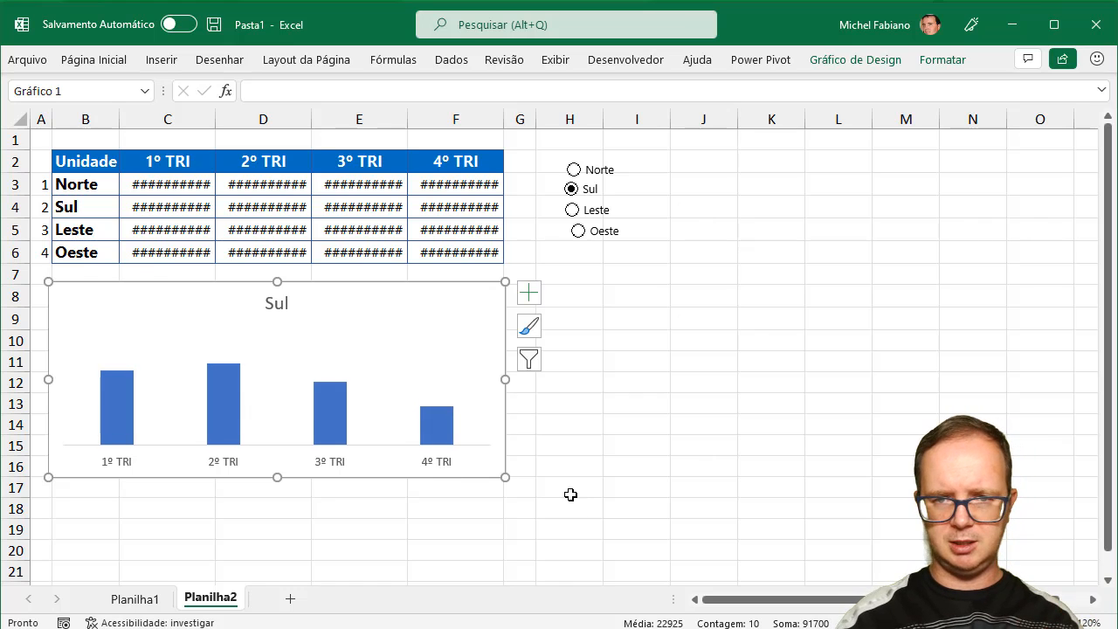
click(575, 217)
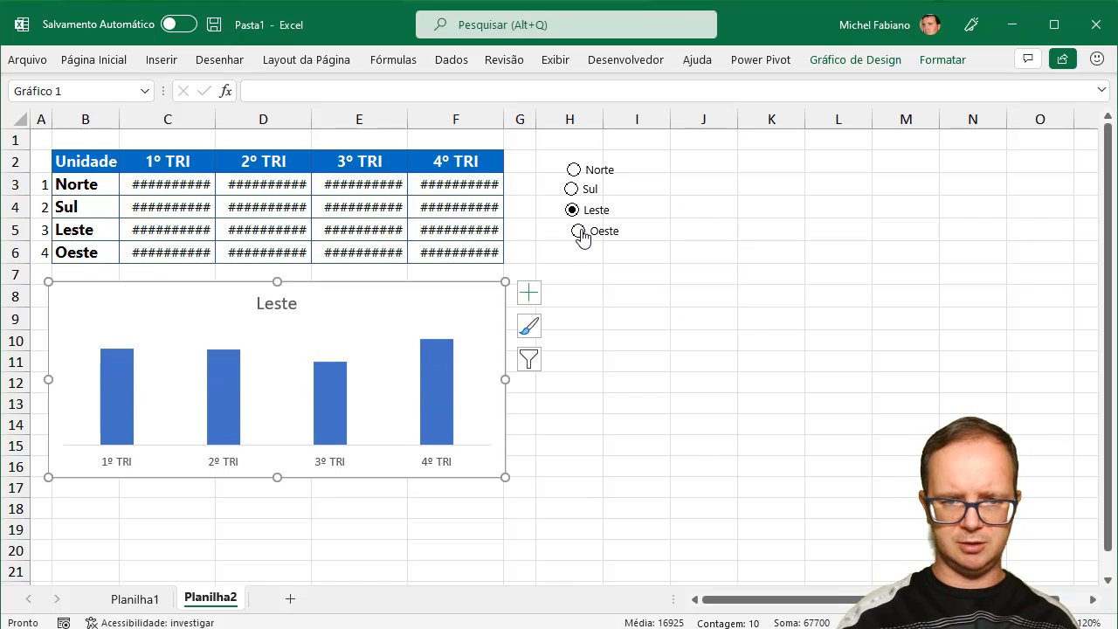
click(580, 233)
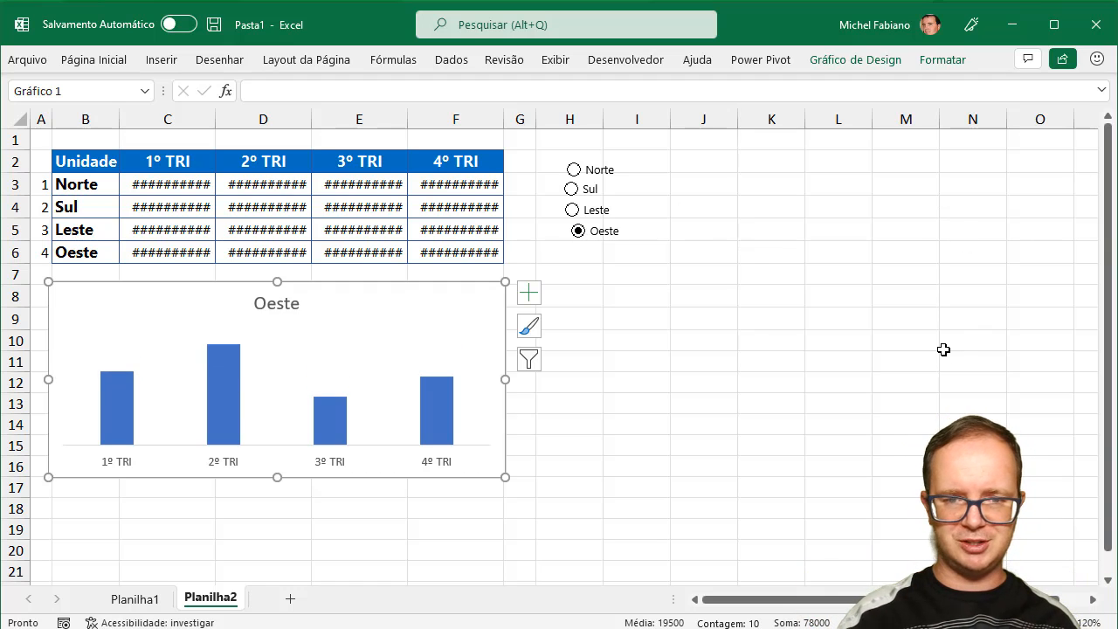
Fill the chart's column series with the standard blue colour.
click(439, 412)
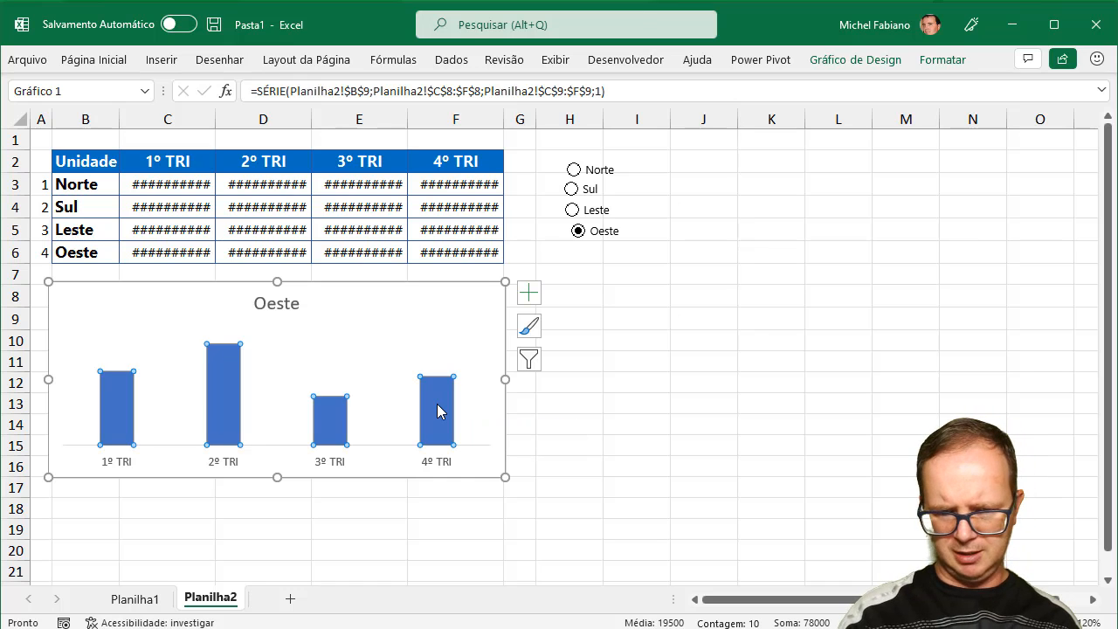
click(112, 59)
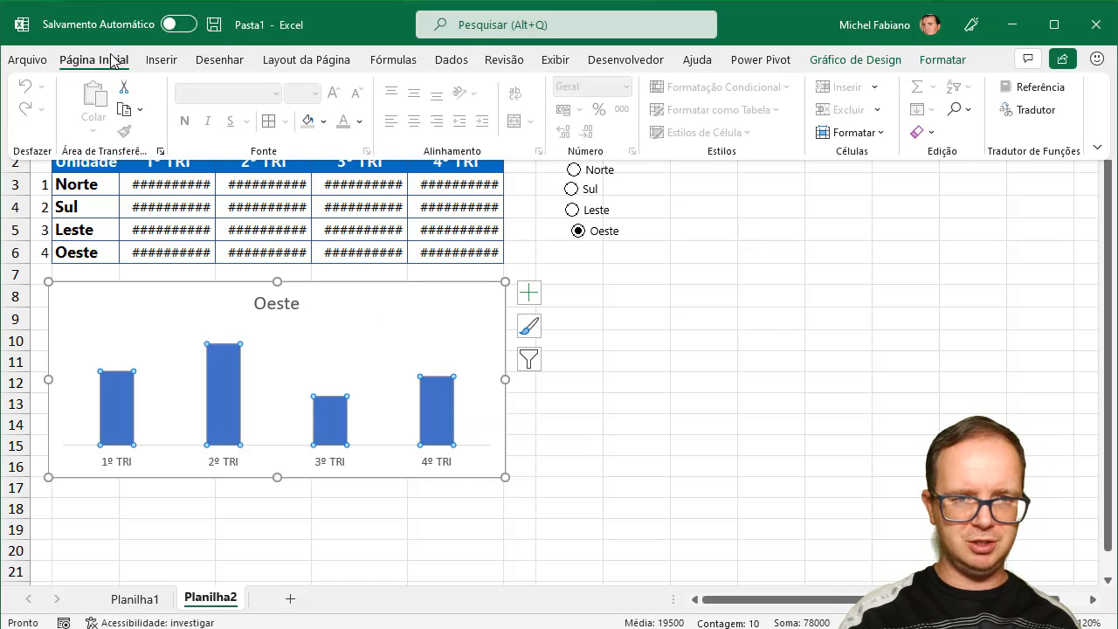
click(323, 122)
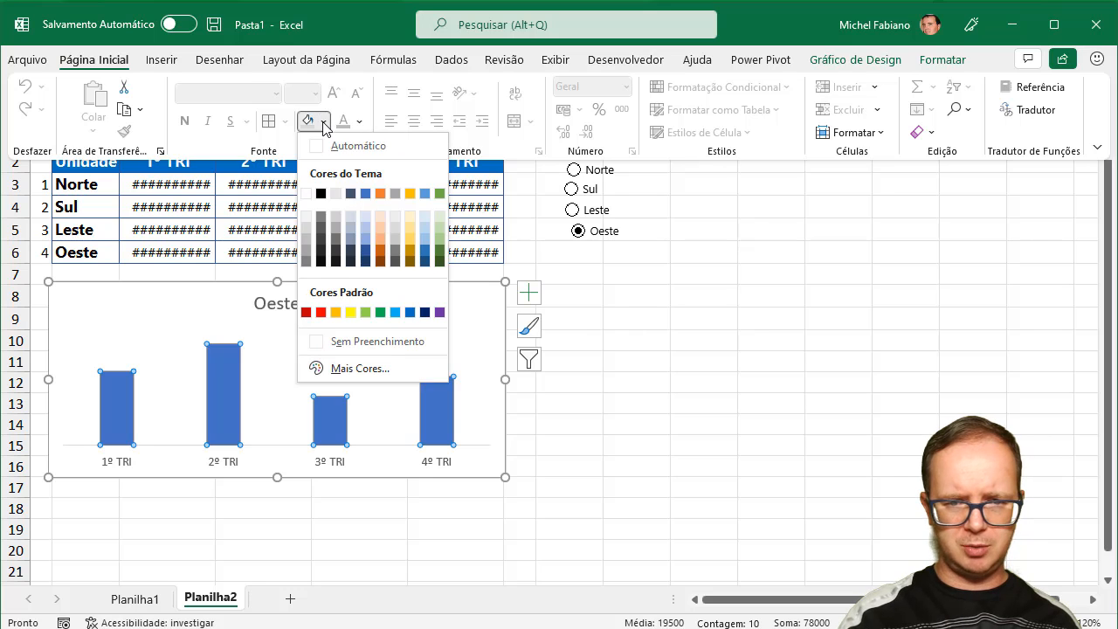
click(410, 312)
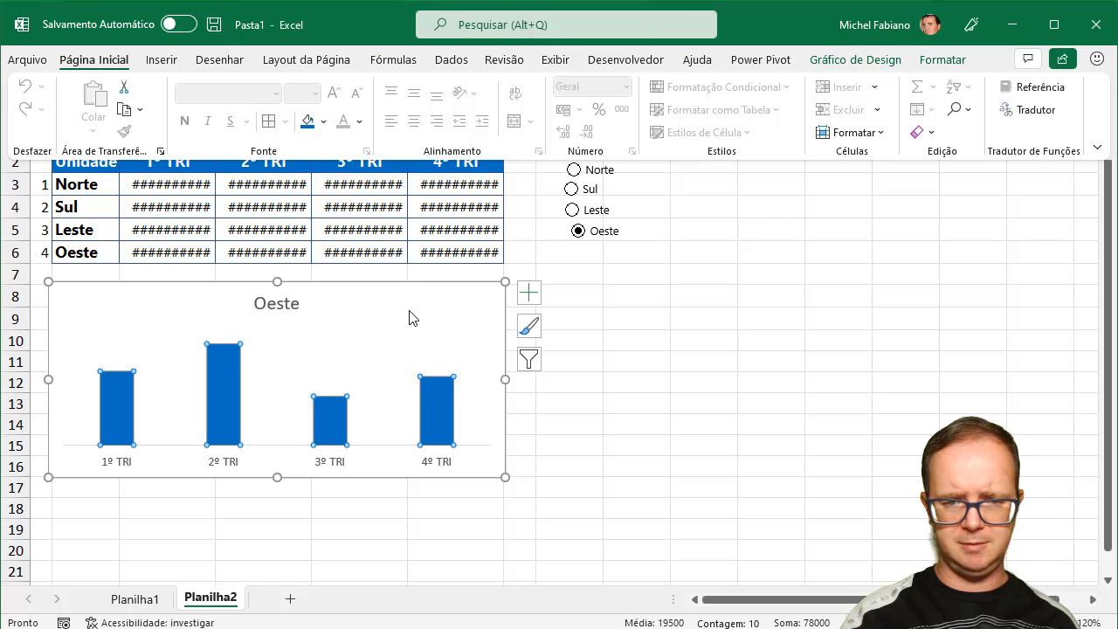
Set the gap width (Largura do Espaçamento) of the chart's column series to 60%.
right_click(440, 398)
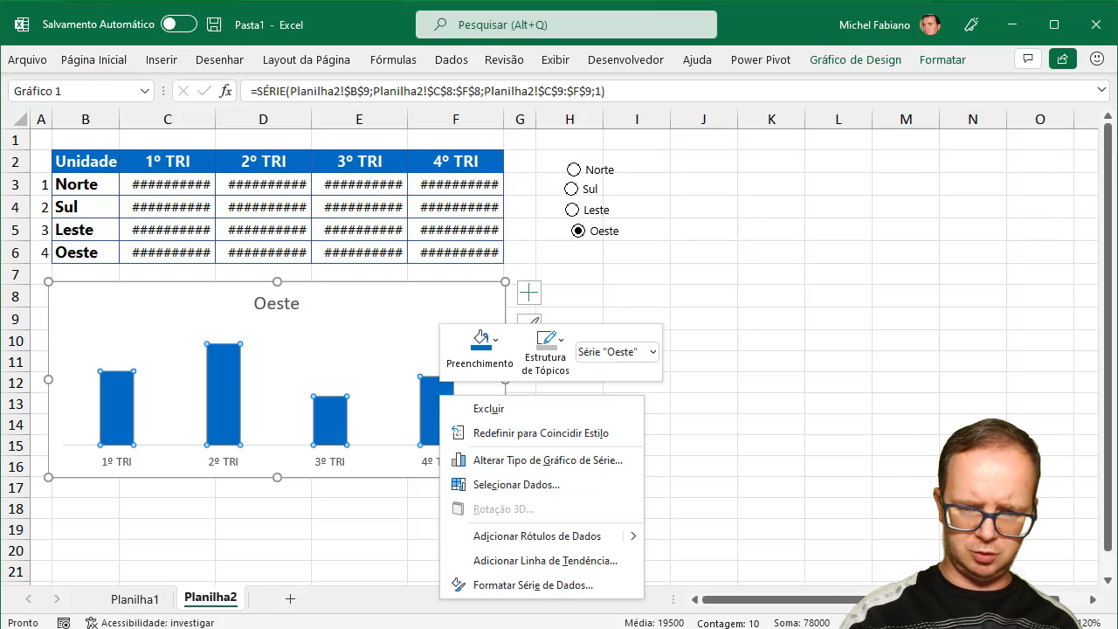
click(533, 584)
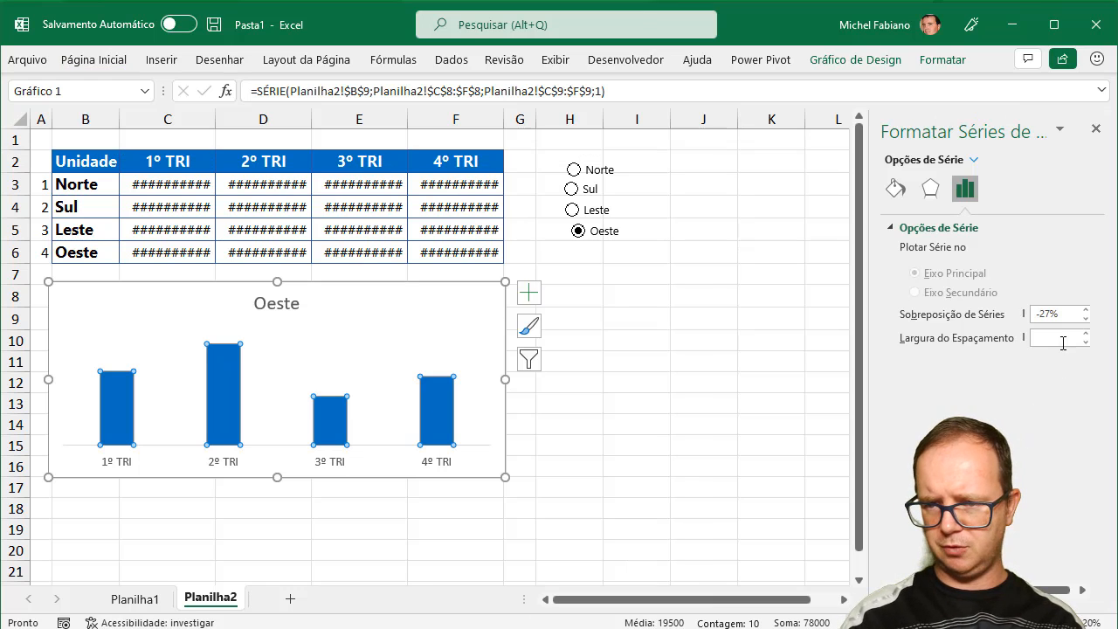
drag(1063, 340, 970, 347)
text(60)
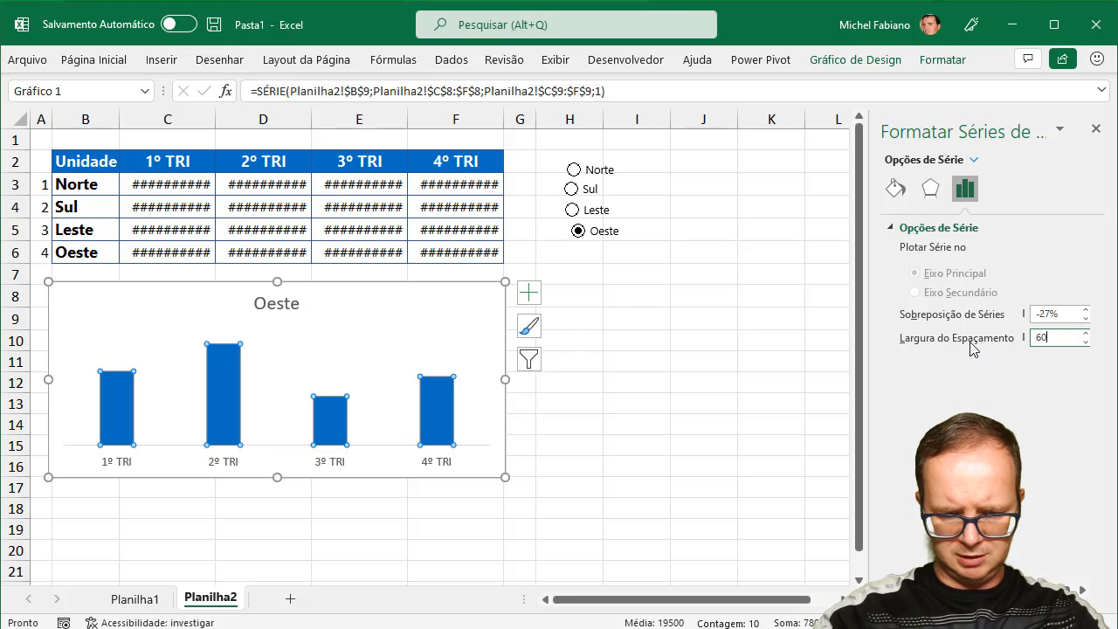
key(Return)
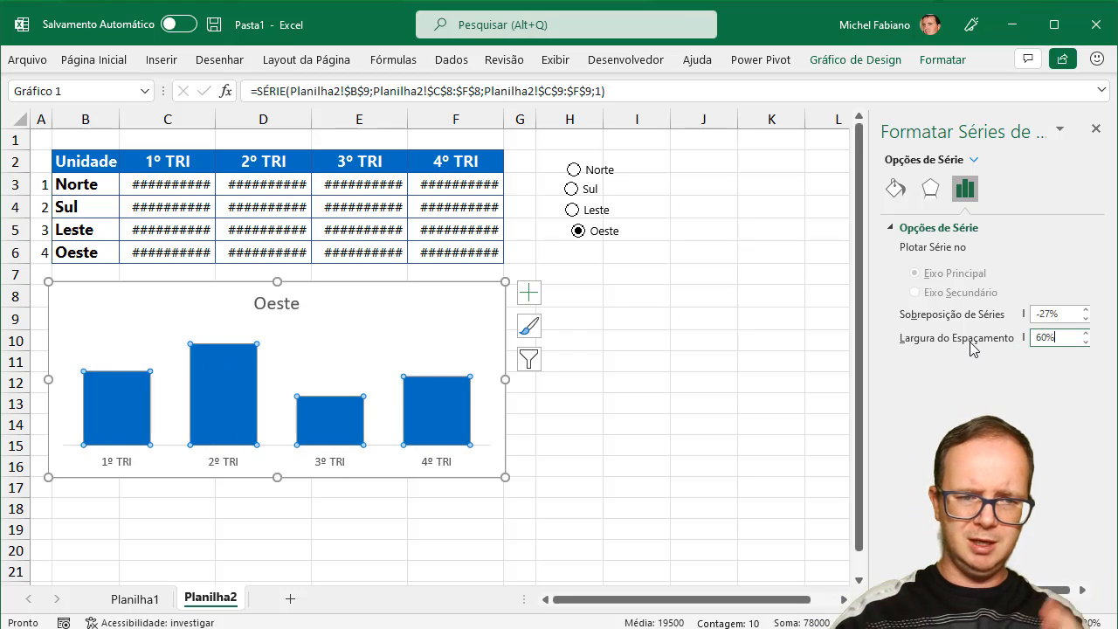
Add data labels to the chart's columns and change the whole chart's font to Segoe UI.
click(529, 292)
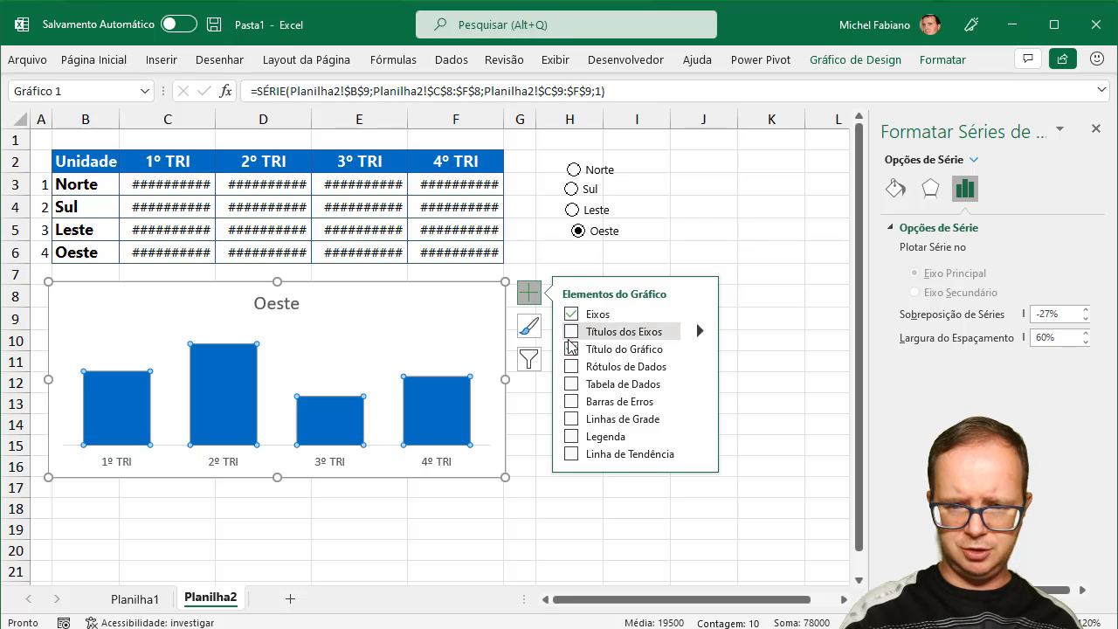
click(572, 366)
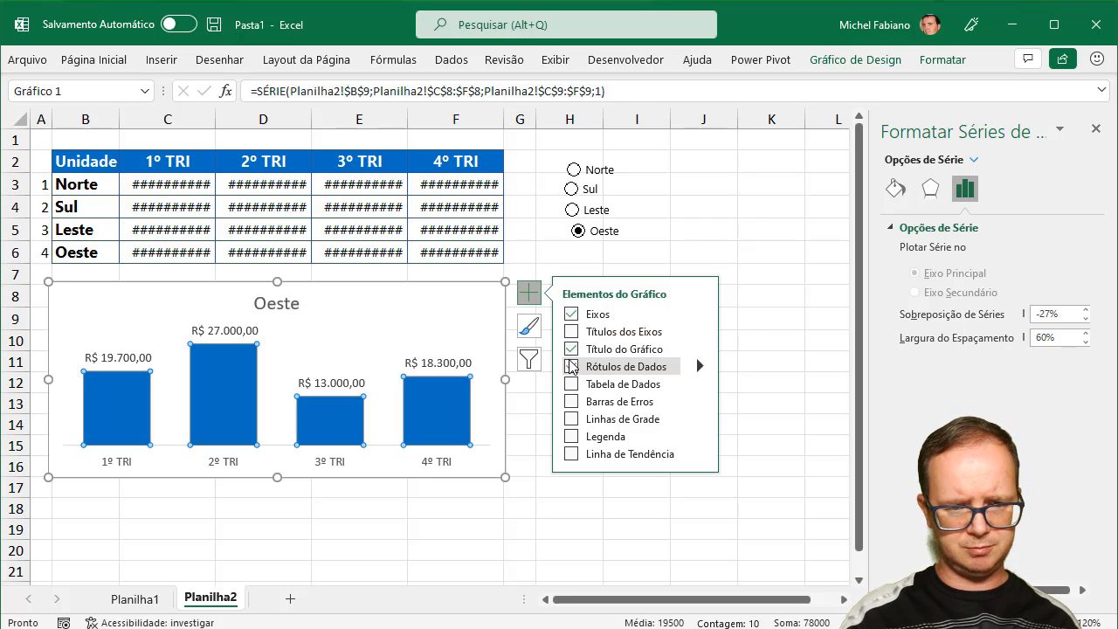
click(421, 284)
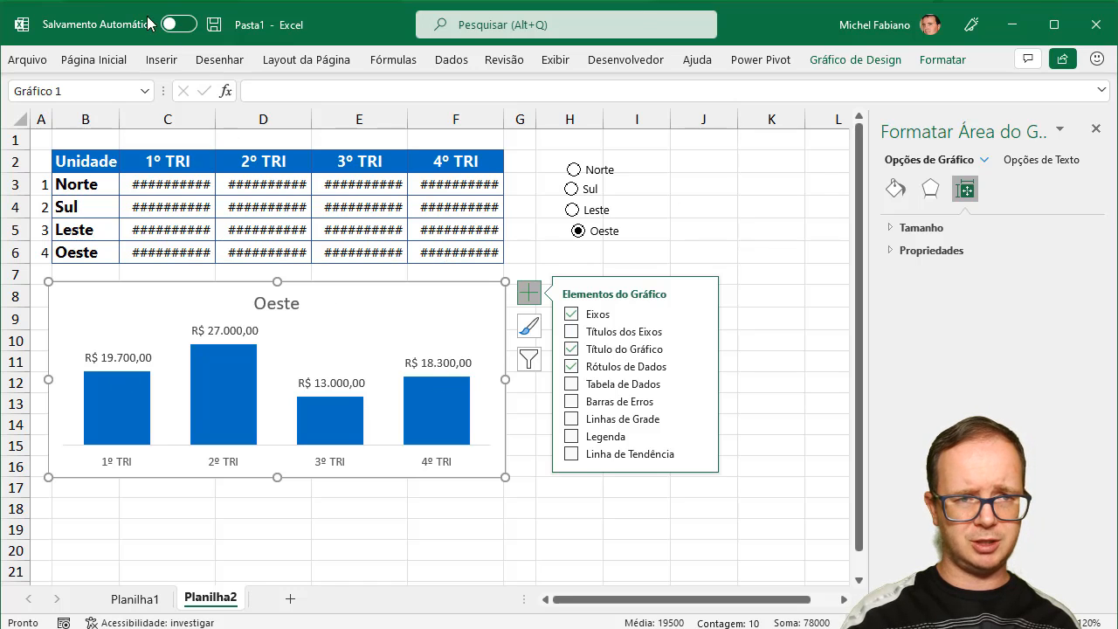
click(118, 59)
click(275, 93)
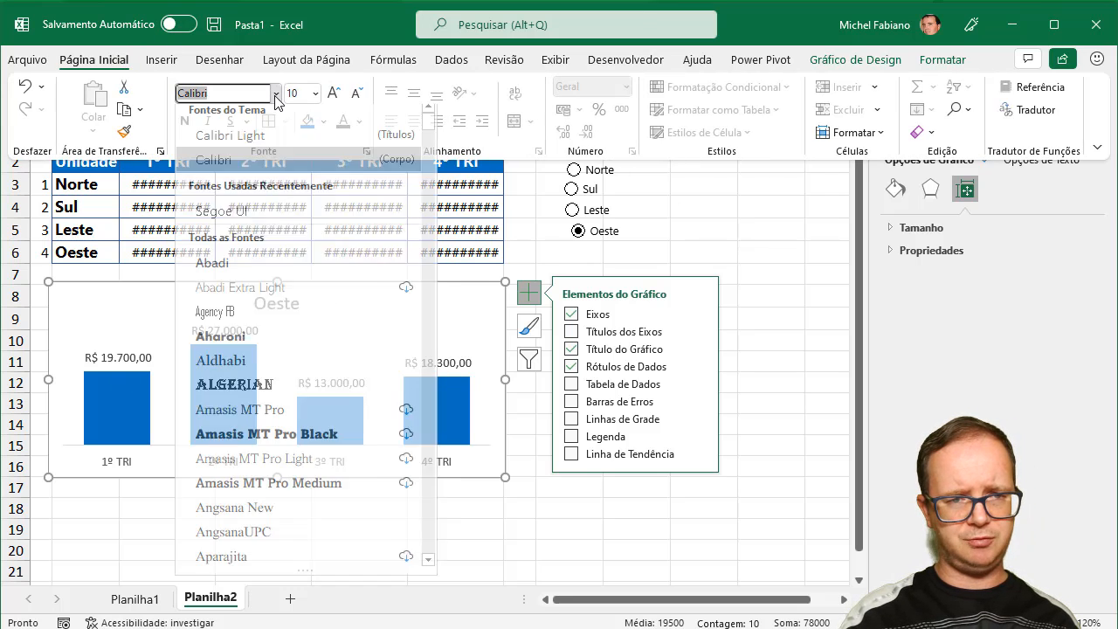
click(241, 223)
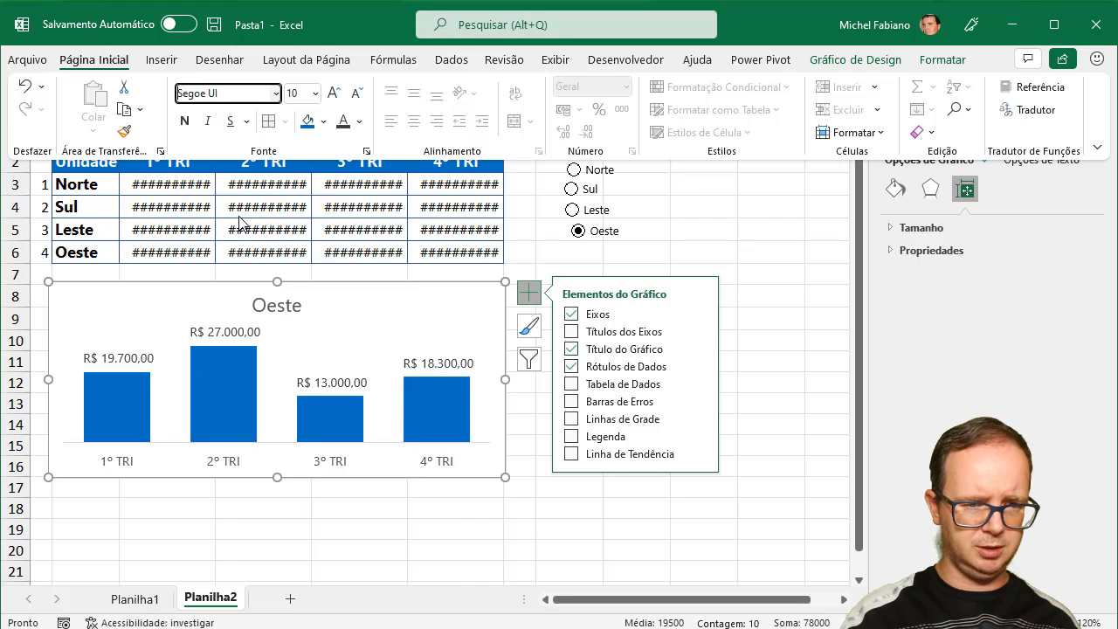
Reduce the data labels' font size to 8 and fill the labels with a medium grey.
click(220, 336)
click(221, 333)
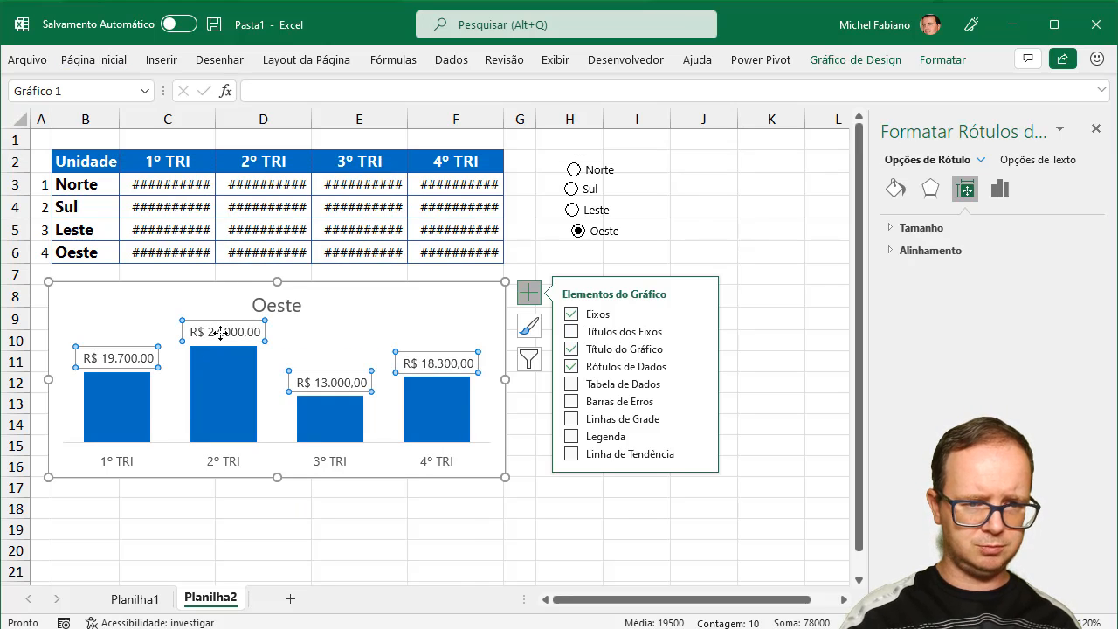
click(98, 59)
click(357, 94)
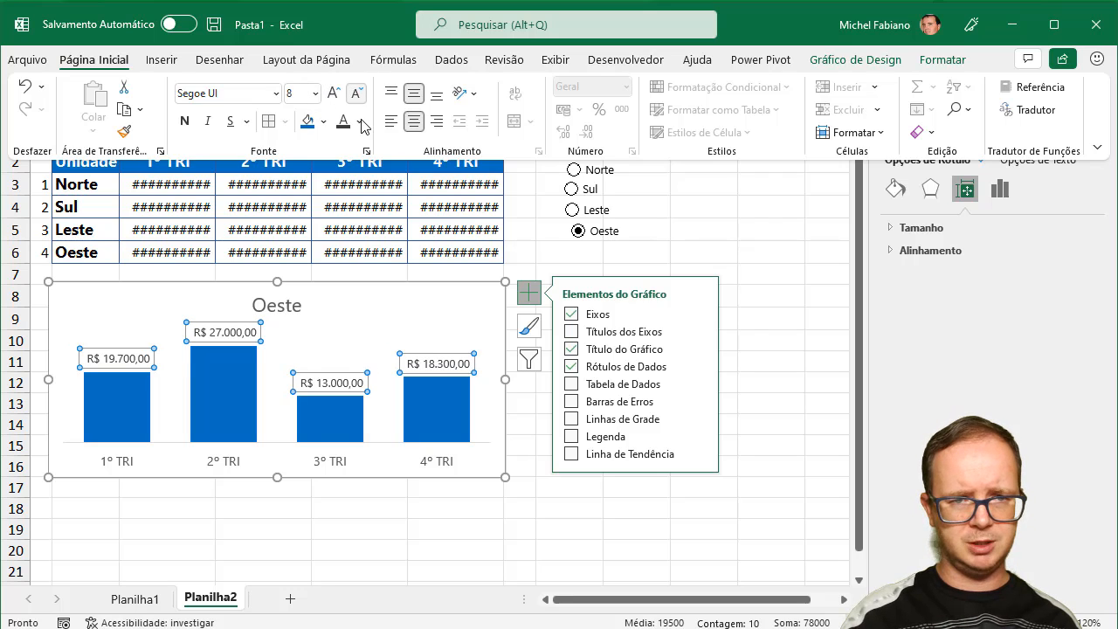
click(323, 121)
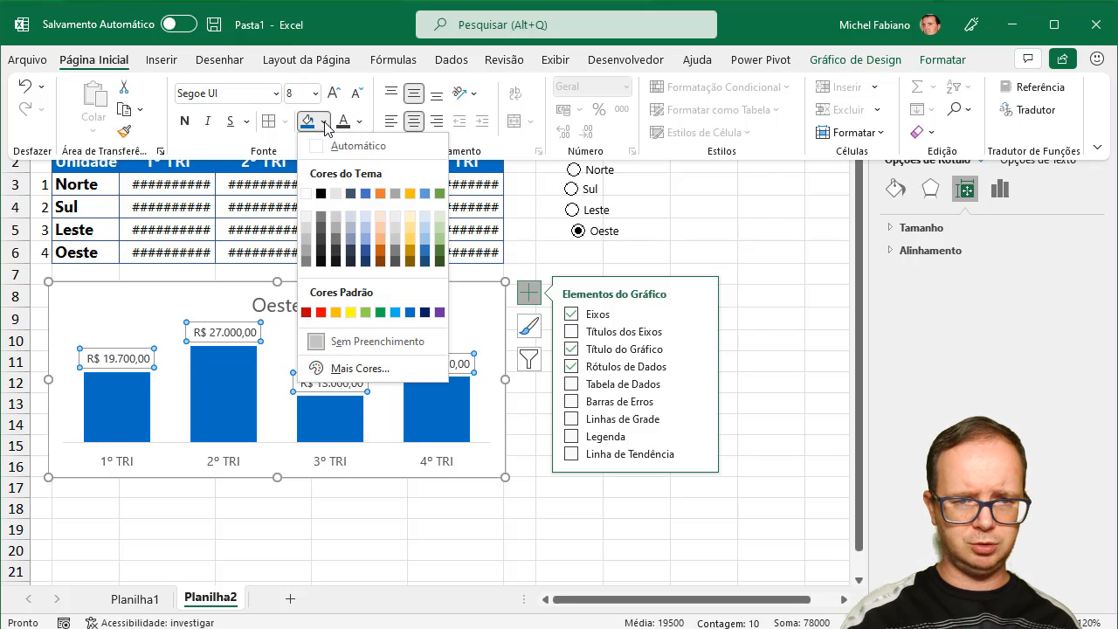
click(307, 230)
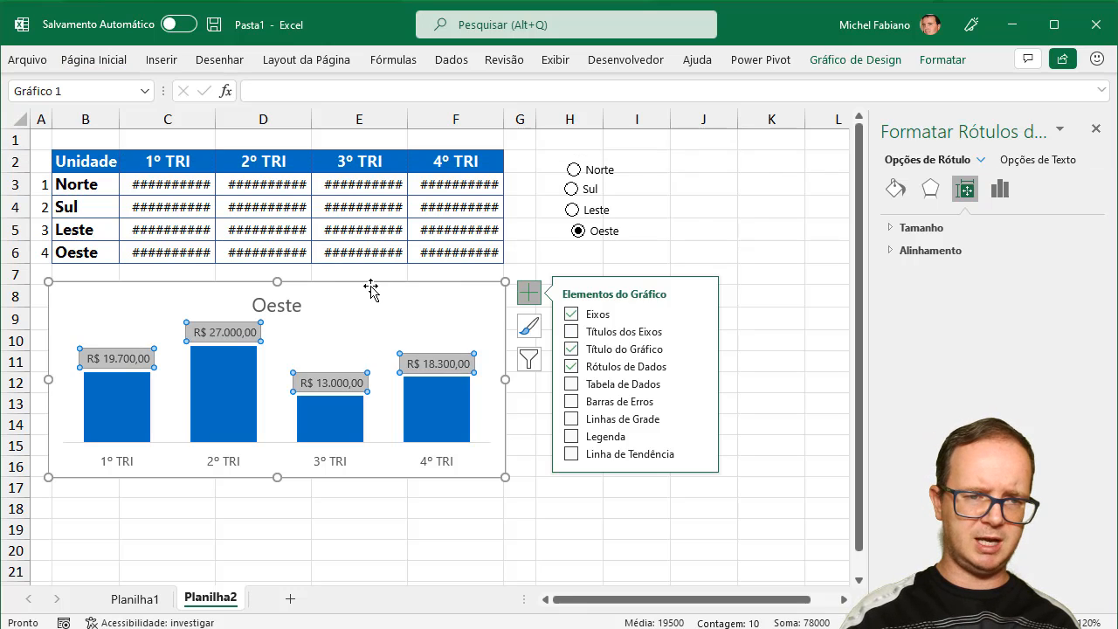
click(96, 60)
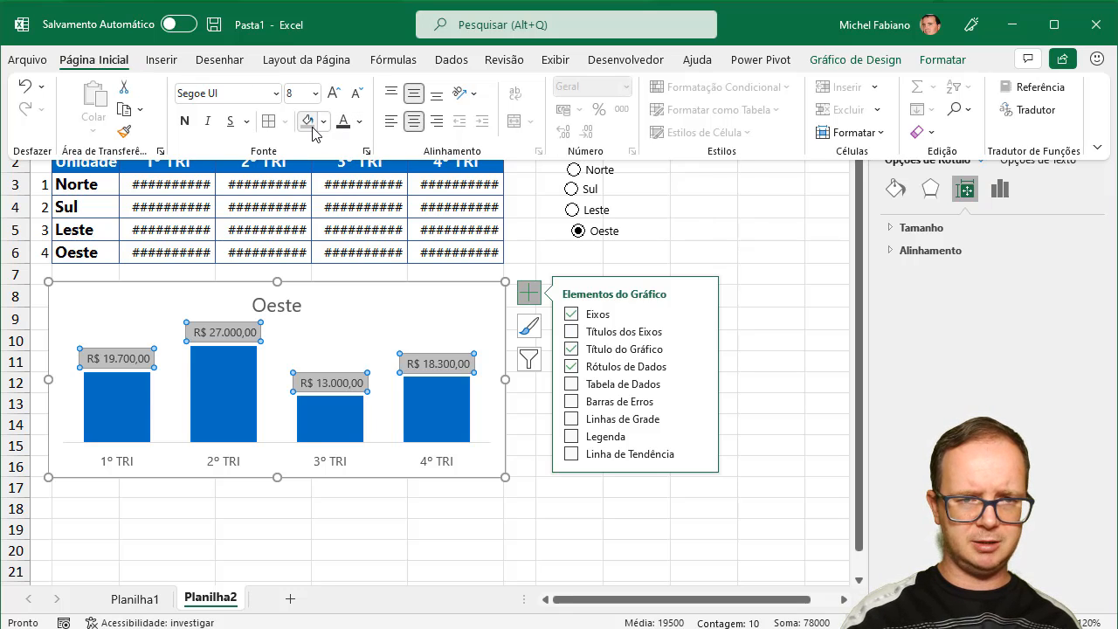
click(383, 501)
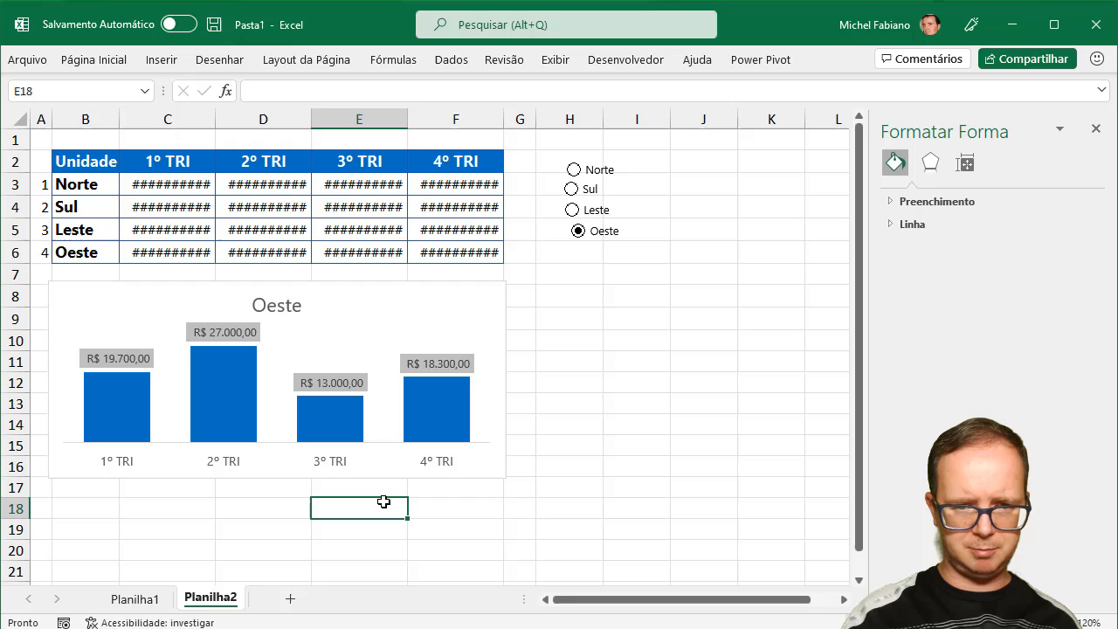
Fill the chart area with the lightest grey theme shade.
click(489, 299)
click(115, 60)
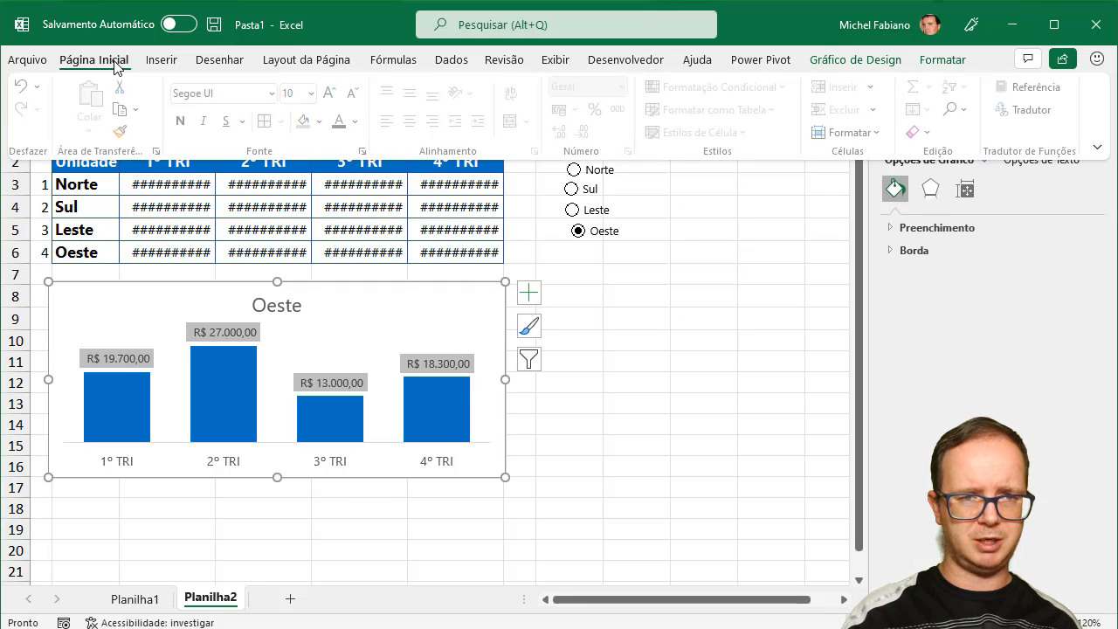
click(312, 125)
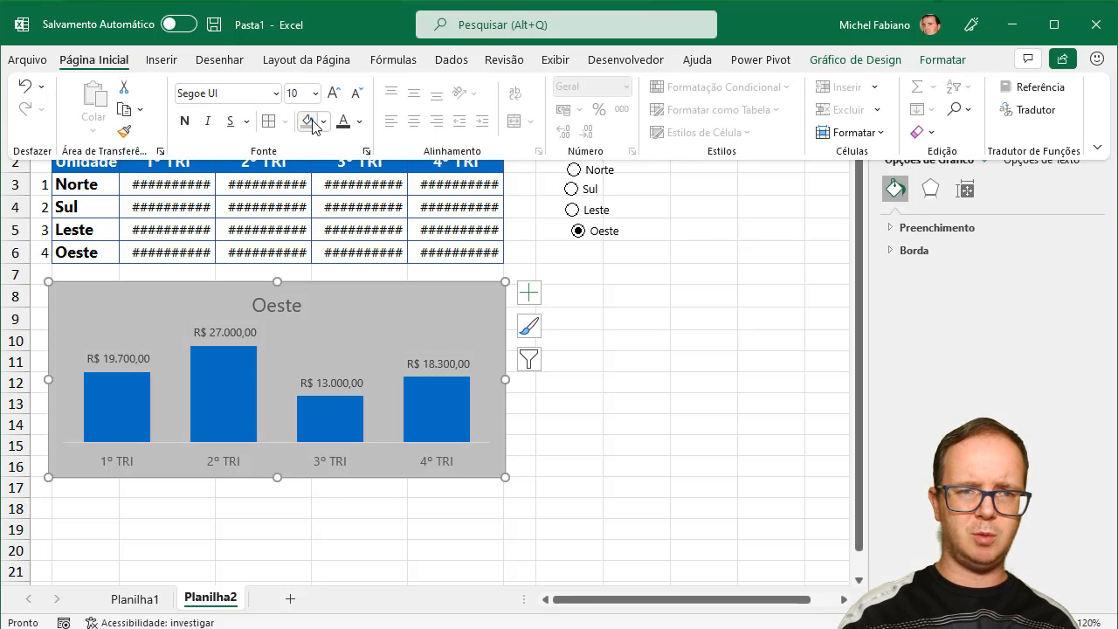
click(323, 121)
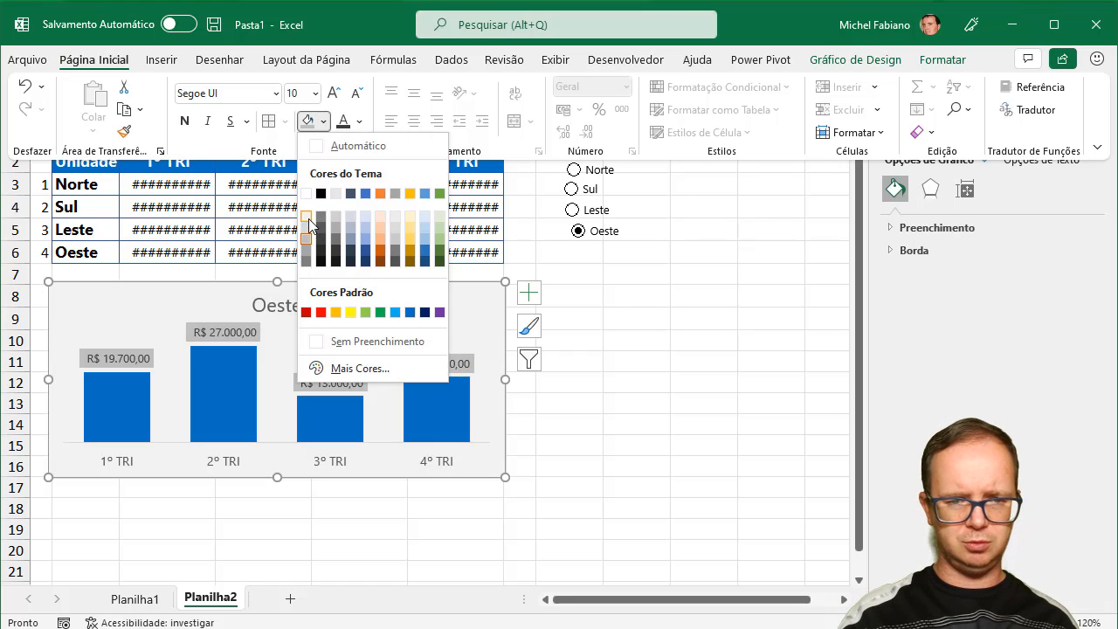
click(309, 223)
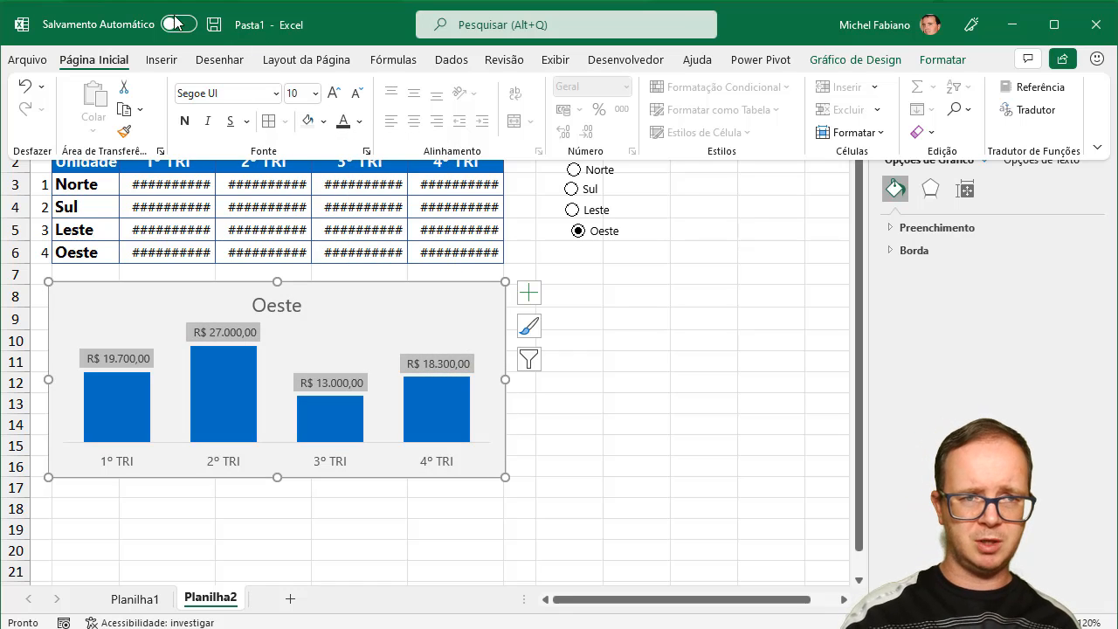
Set the chart area to no fill (Sem Preenchimento).
click(323, 122)
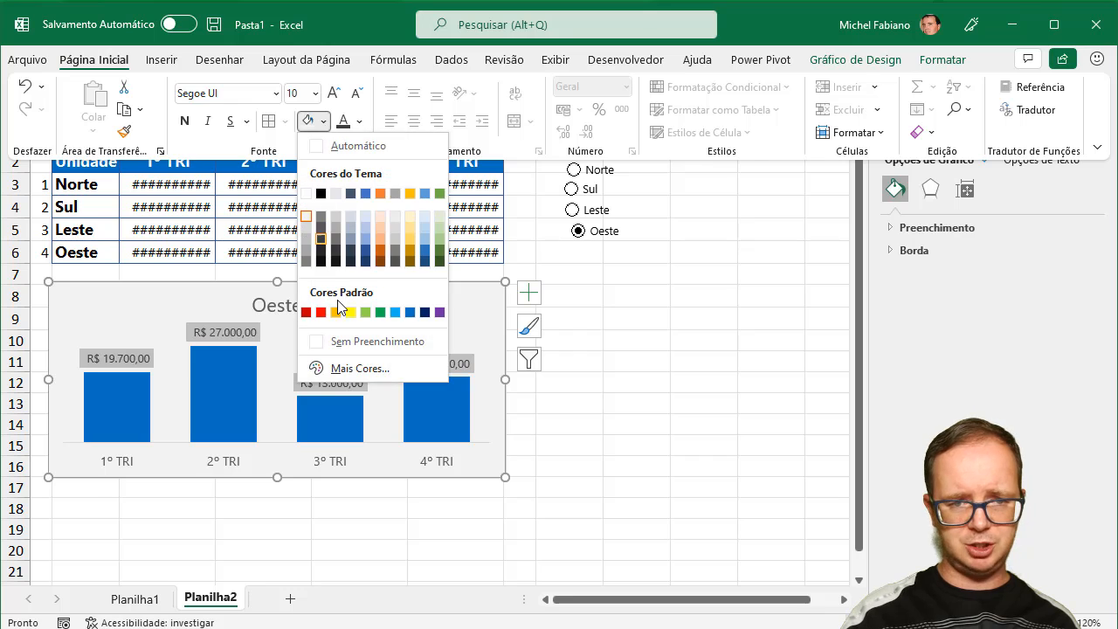
click(352, 340)
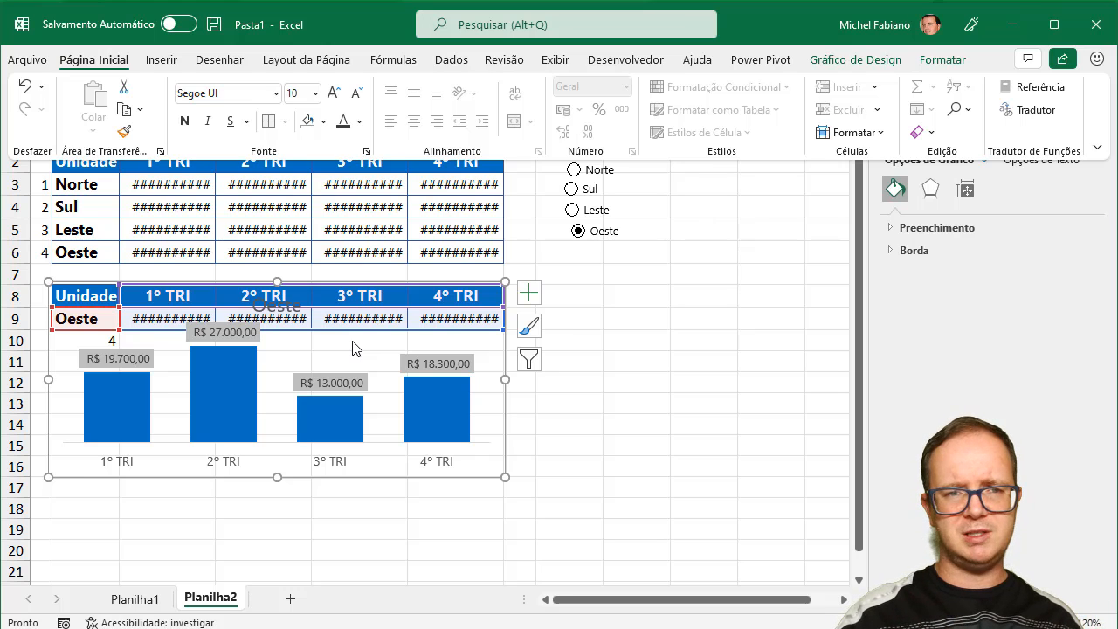
Draw a rounded rectangle of about 12.41 by 5.42 cm over the chart and make its corners less rounded.
click(166, 61)
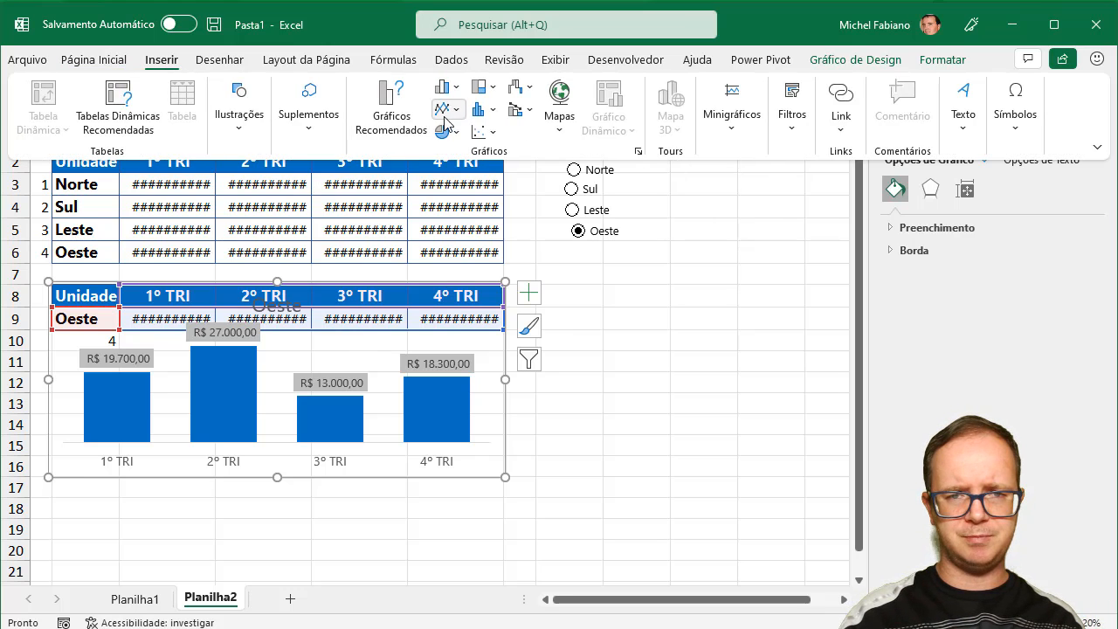
click(280, 214)
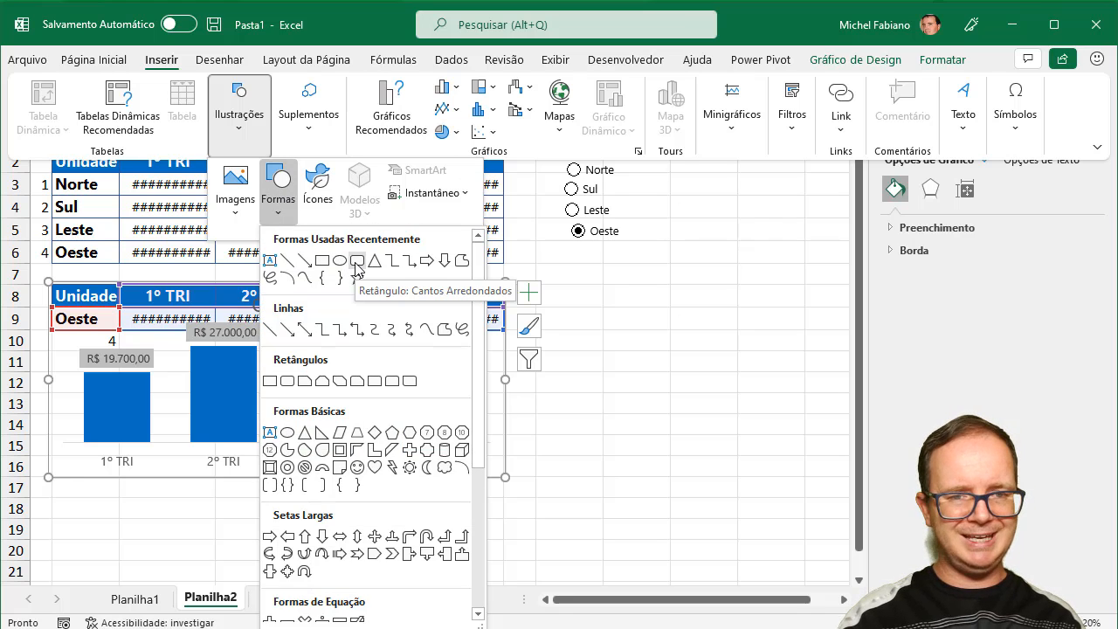
click(356, 261)
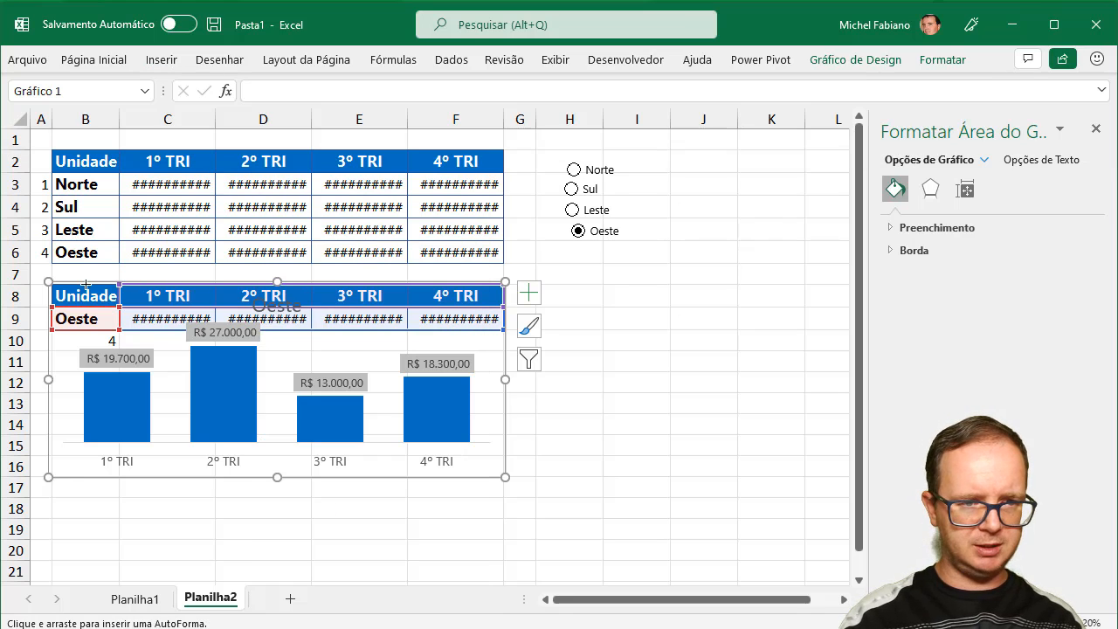
drag(36, 275, 527, 488)
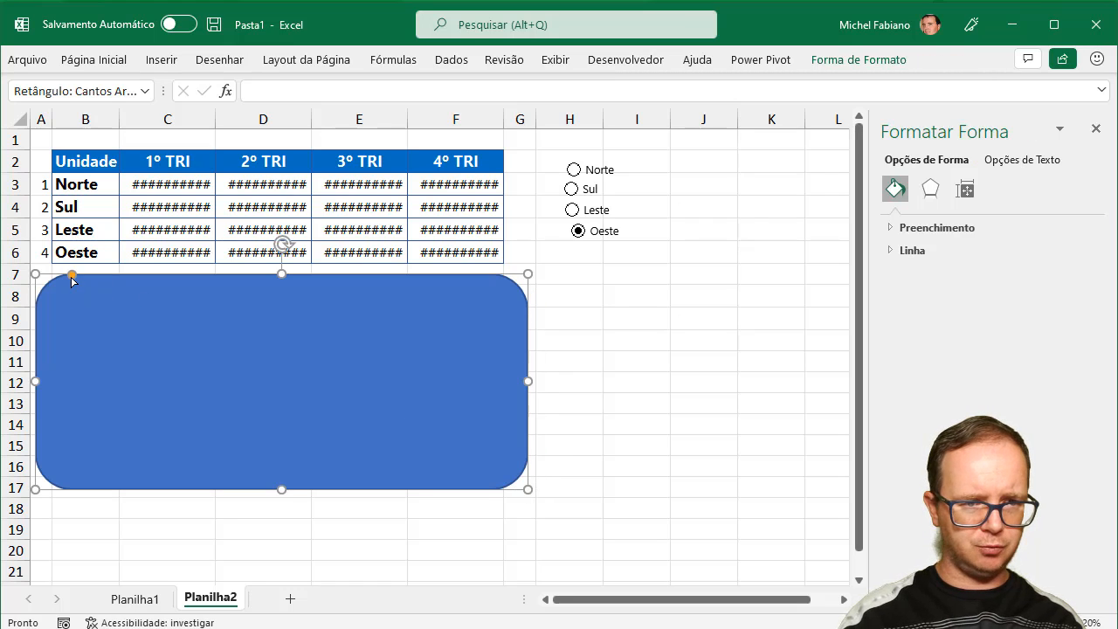
drag(72, 277, 52, 276)
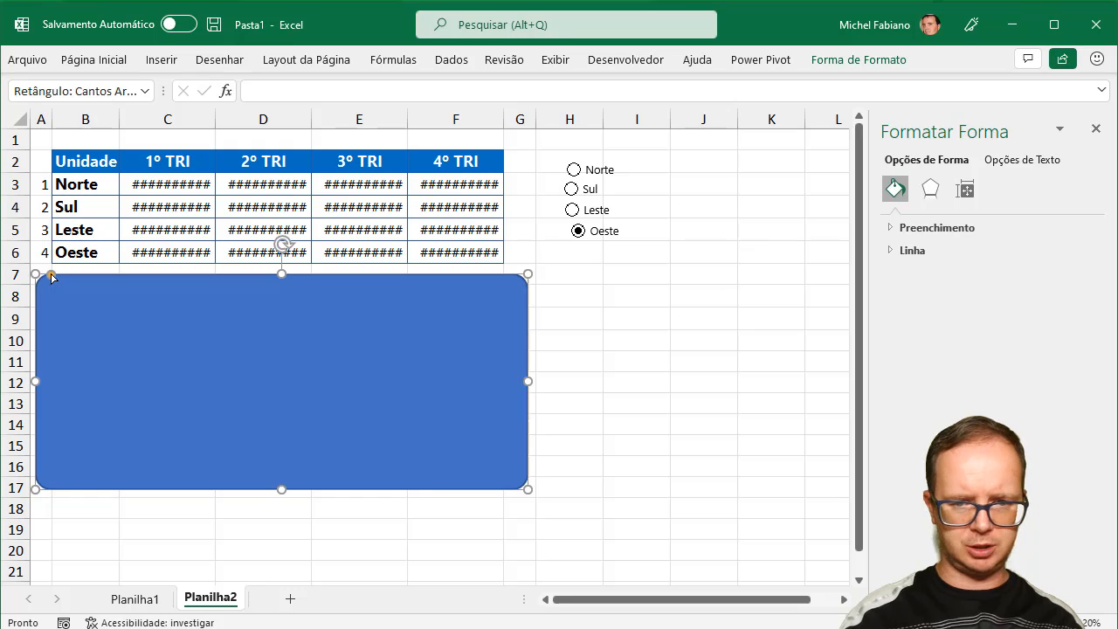
Fill the rounded rectangle with the lightest grey theme shade and send it behind the chart.
click(96, 61)
click(322, 122)
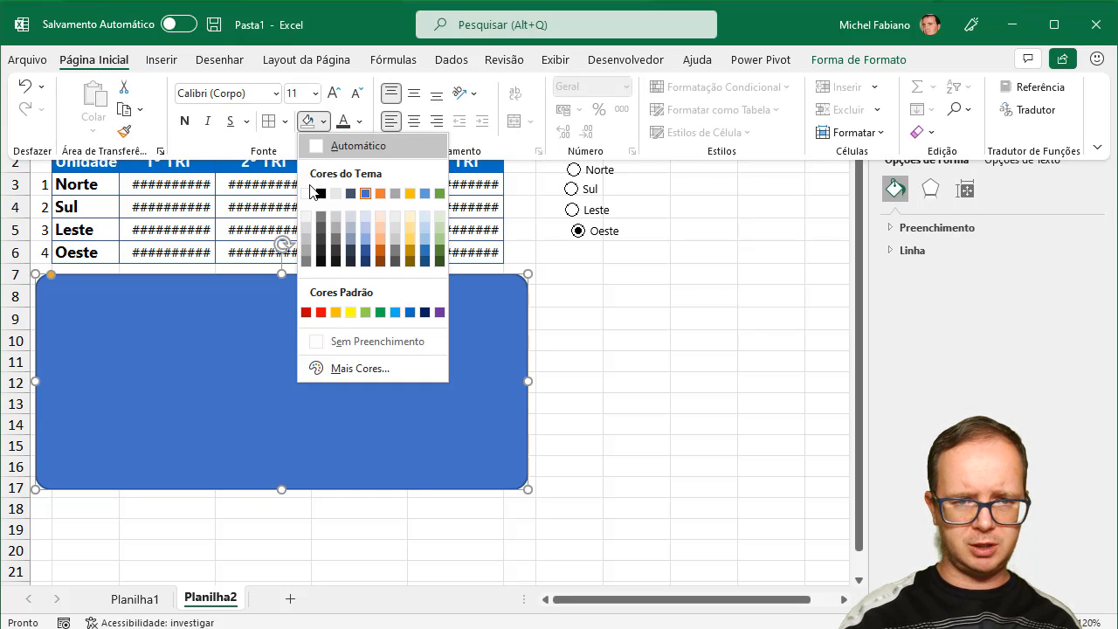
click(306, 218)
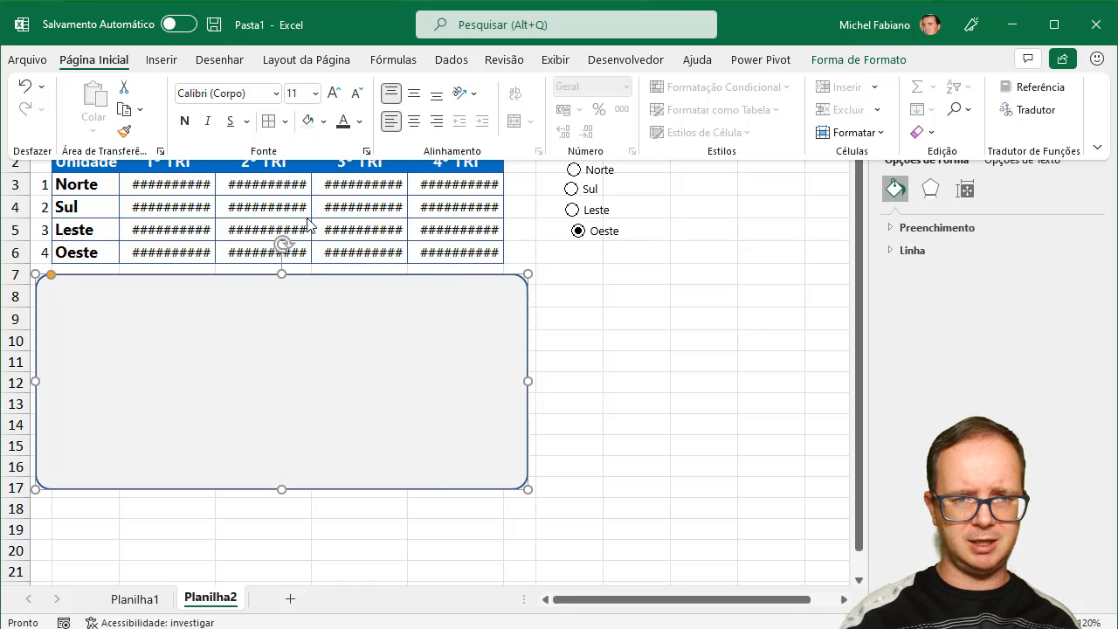
click(855, 60)
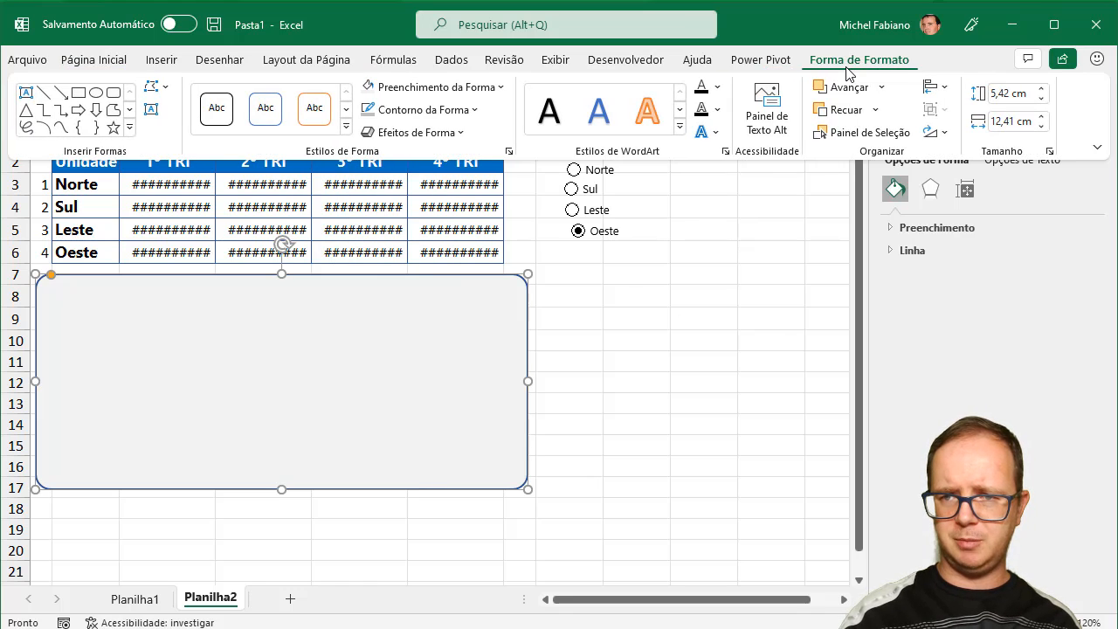
click(844, 112)
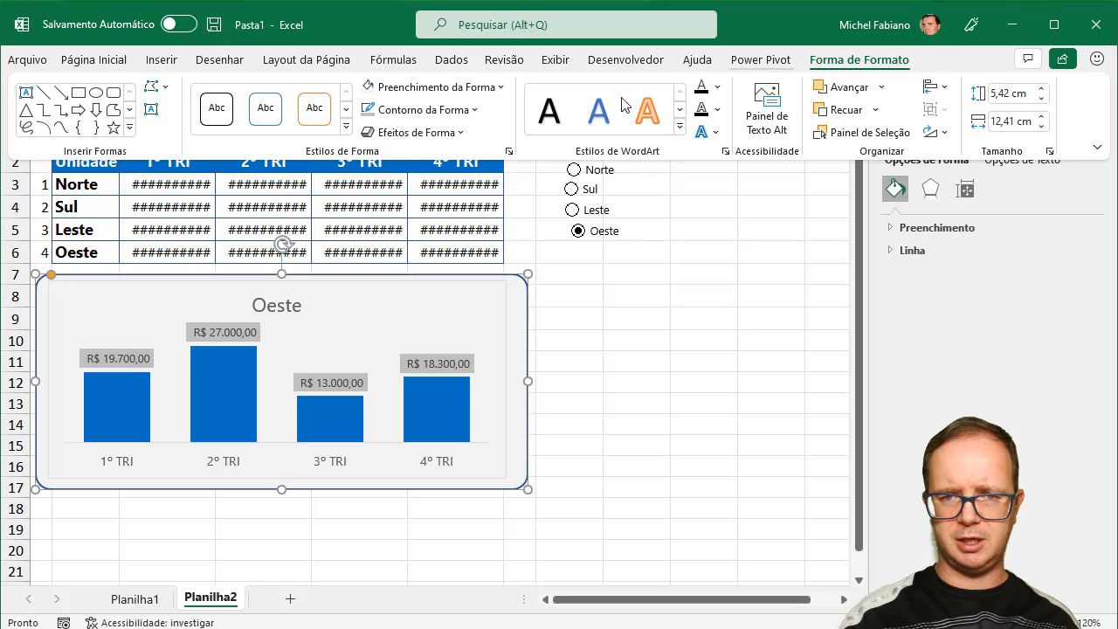
Remove the rounded rectangle's outline and apply a shadow effect to it.
click(475, 110)
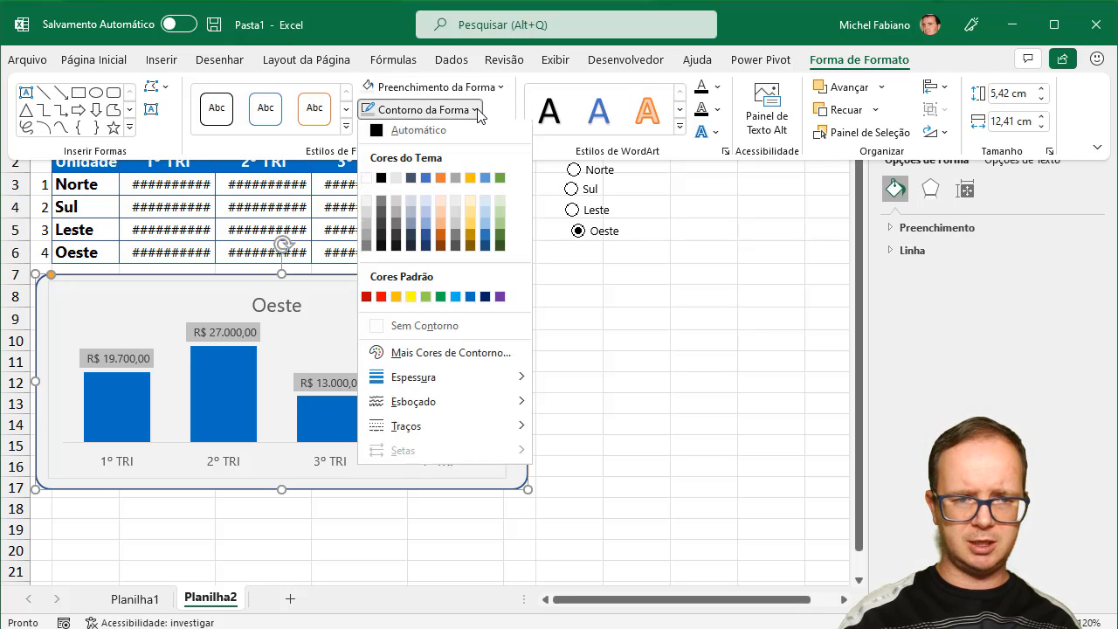
click(441, 325)
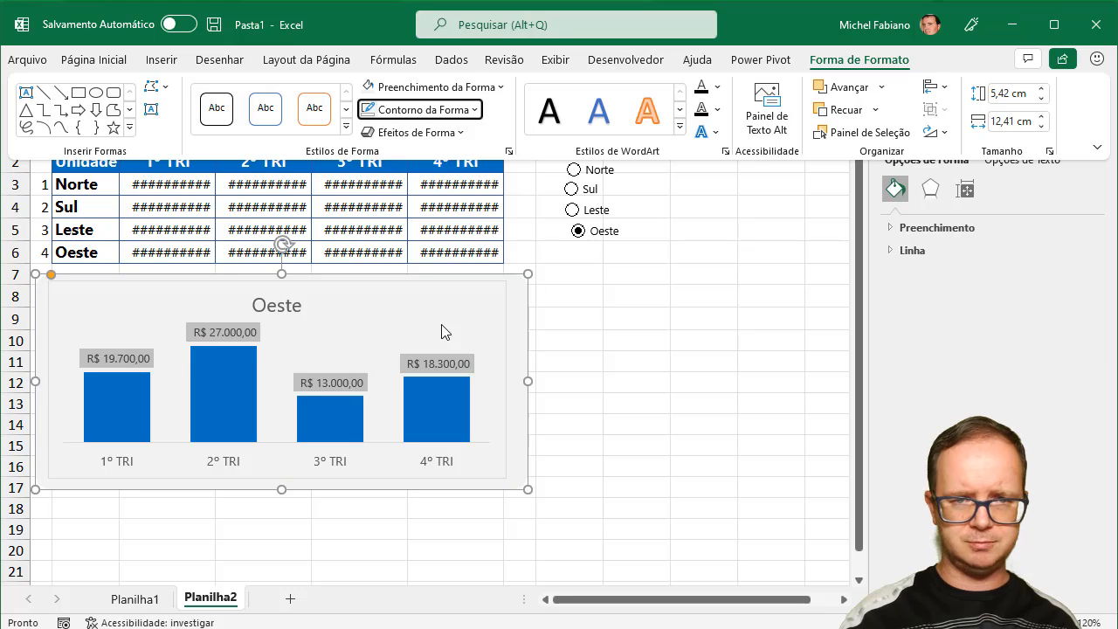
click(461, 133)
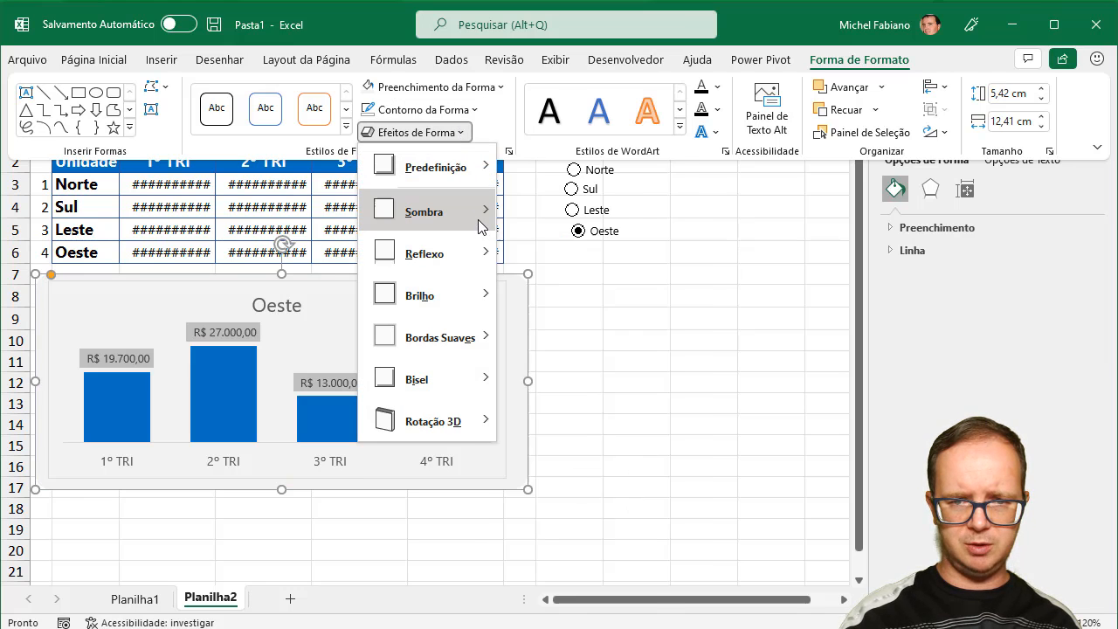
mouse_move(482, 227)
click(570, 254)
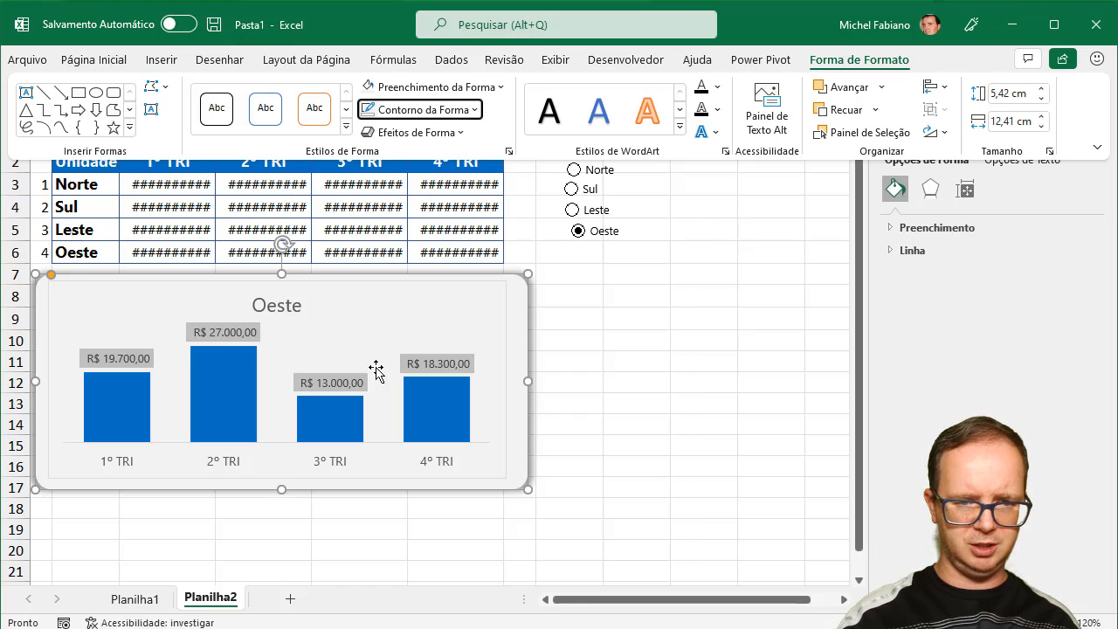
click(280, 405)
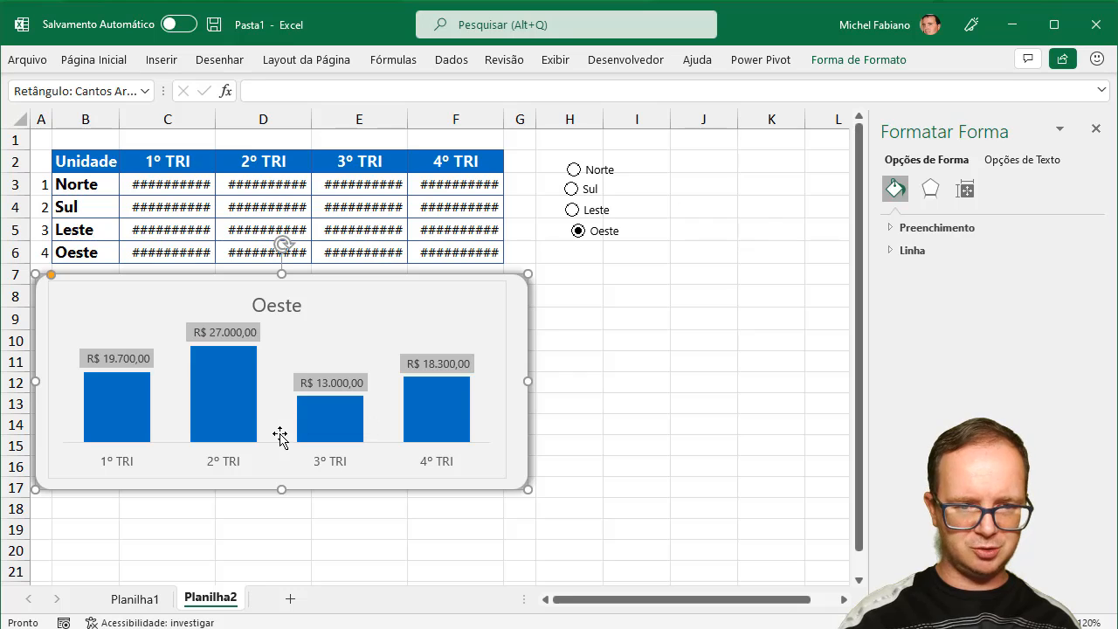
Shift the chart's plot area downward by lowering its bottom and top edges.
click(277, 435)
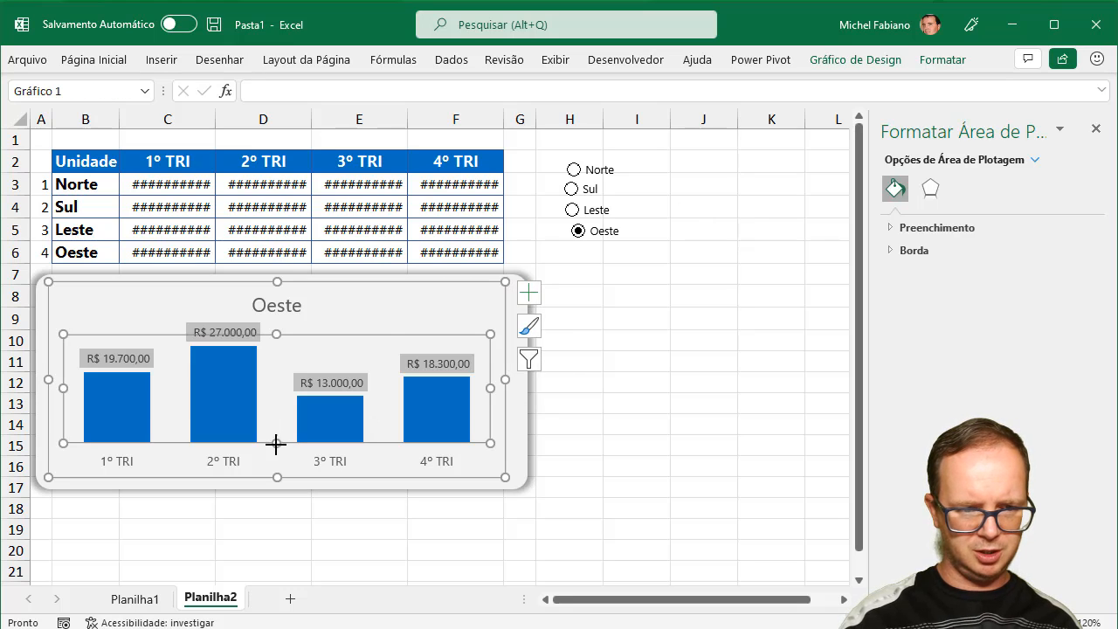
drag(275, 443, 276, 457)
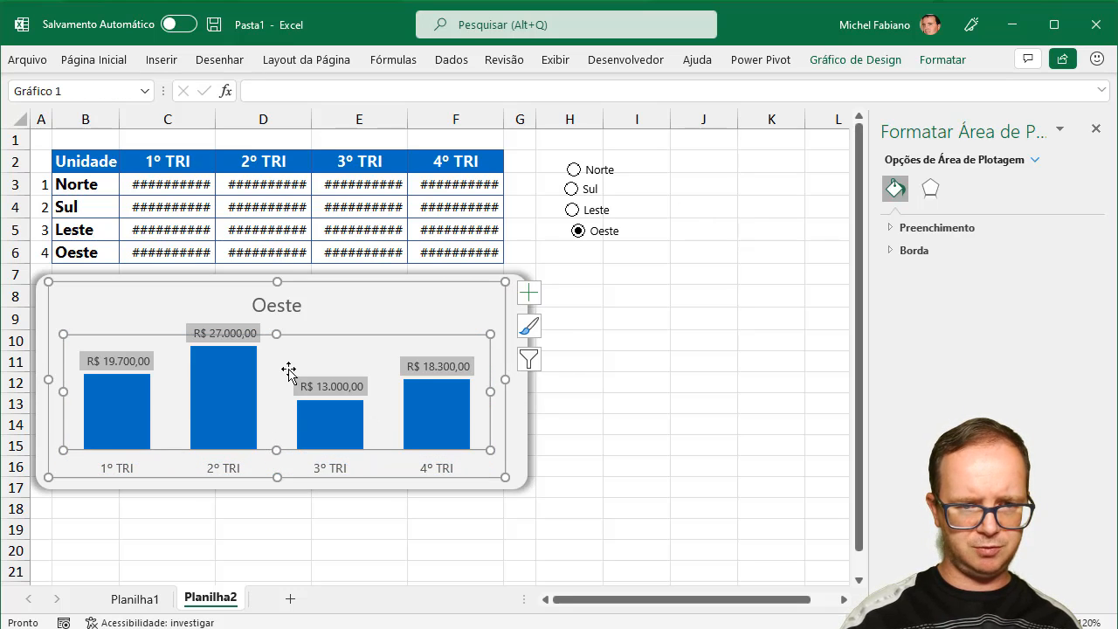
drag(277, 334, 277, 342)
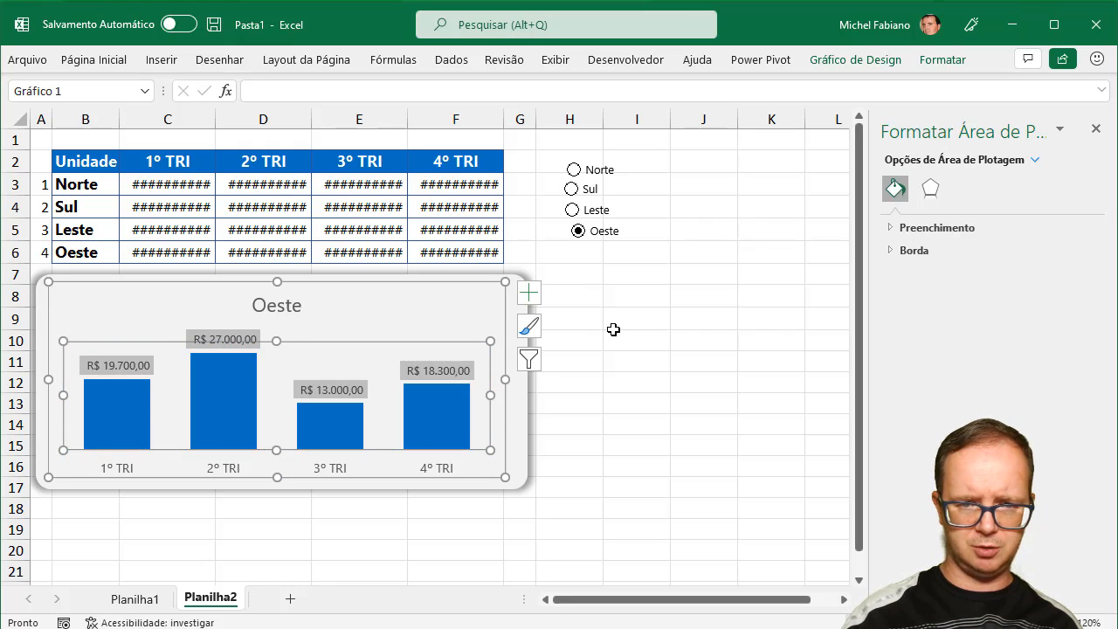
Delete the title of the column chart.
click(613, 330)
click(279, 306)
key(Delete)
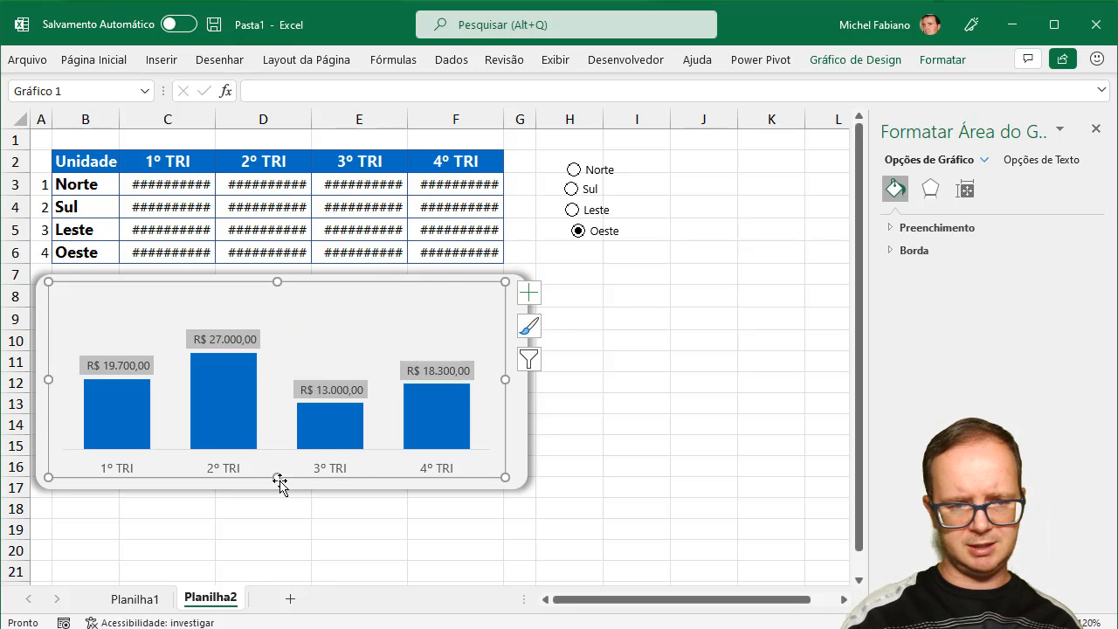
Remove the chart area's outline (Sem Contorno).
click(945, 63)
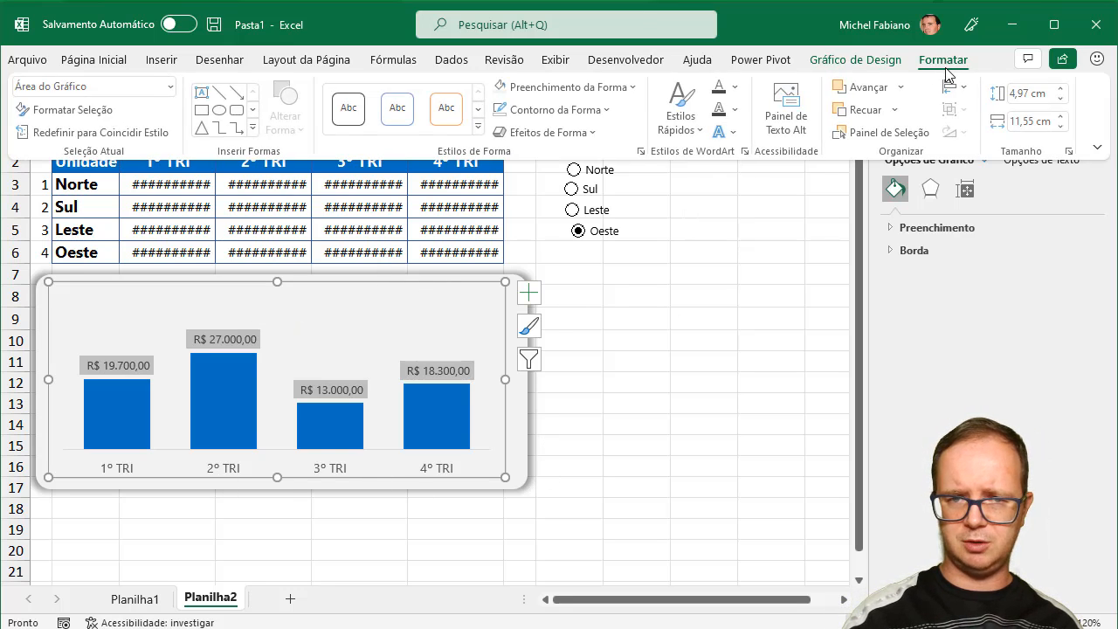
click(568, 109)
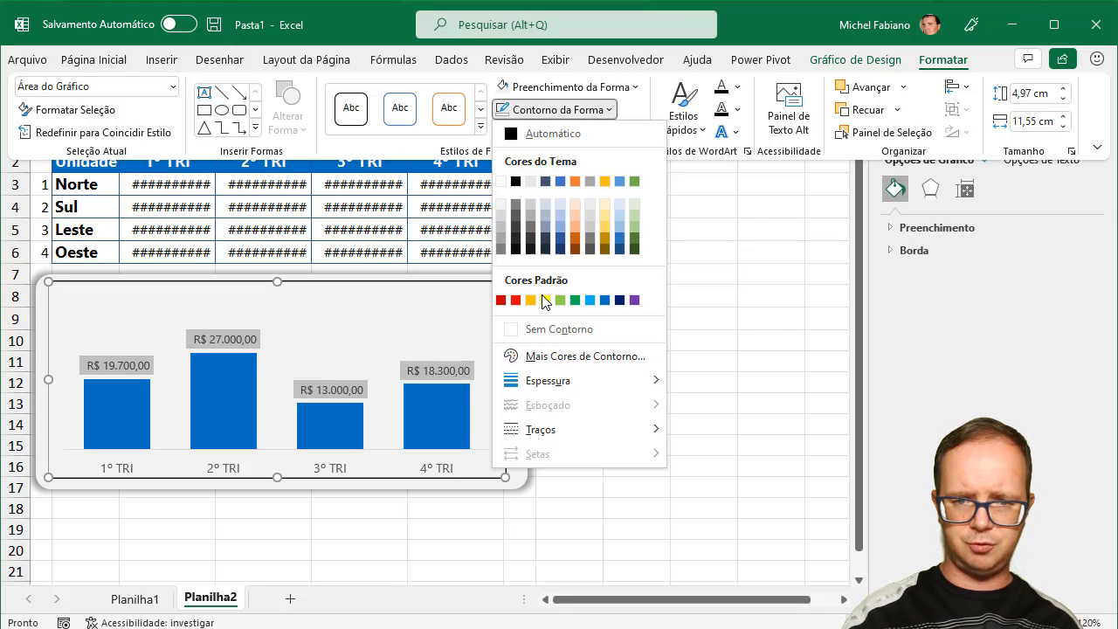
click(544, 331)
click(663, 373)
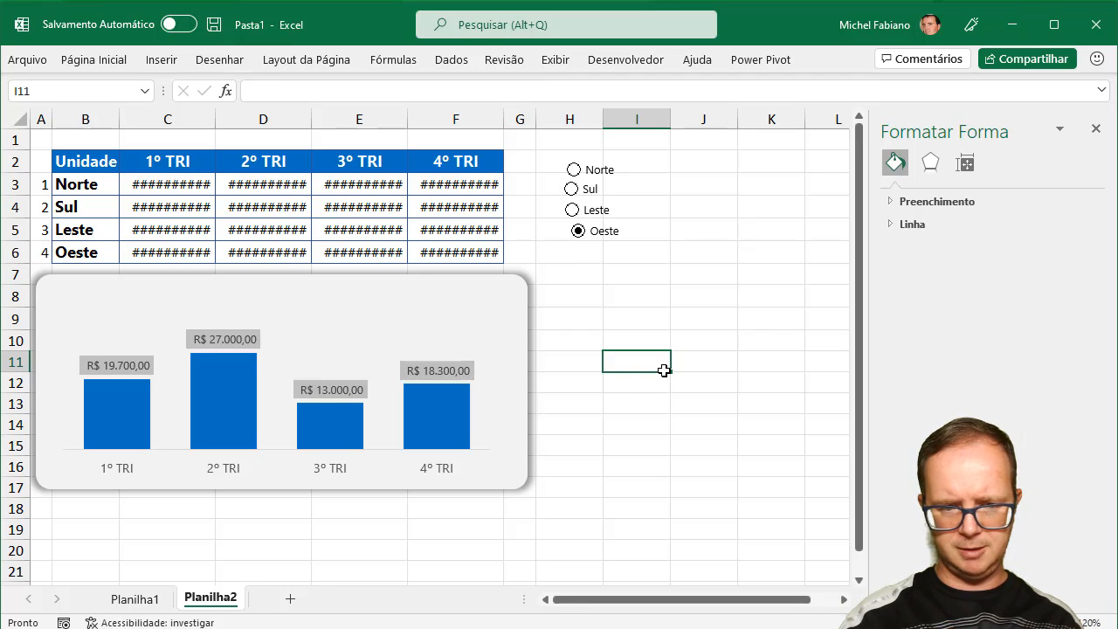
Try the Norte, Sul, Leste and Oeste option buttons on the reference panel in Planilha1.
click(140, 602)
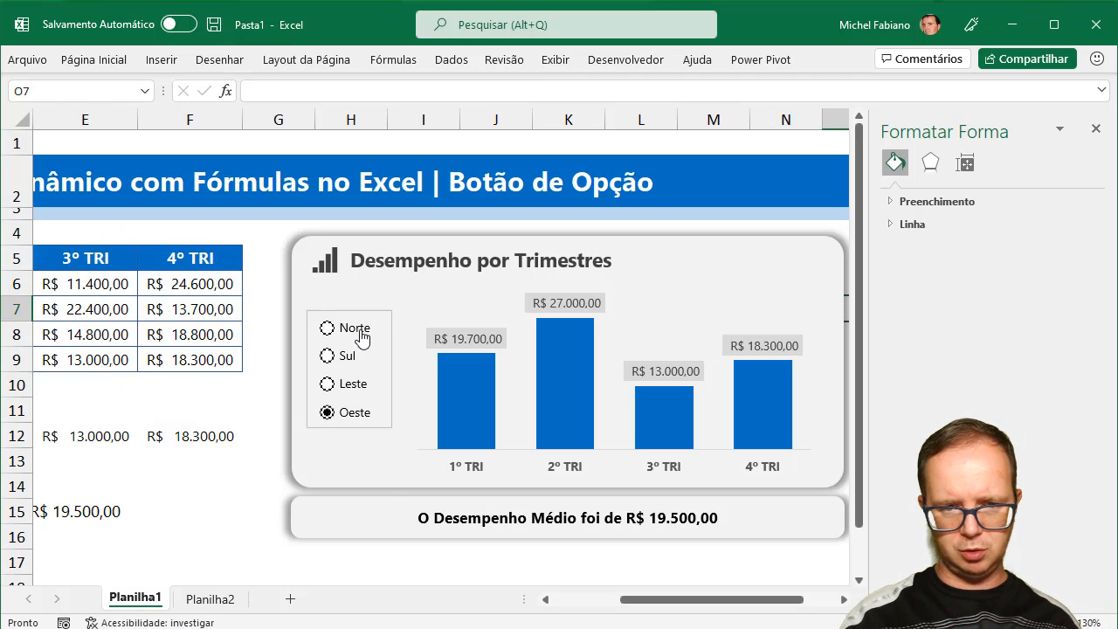
click(326, 330)
click(327, 356)
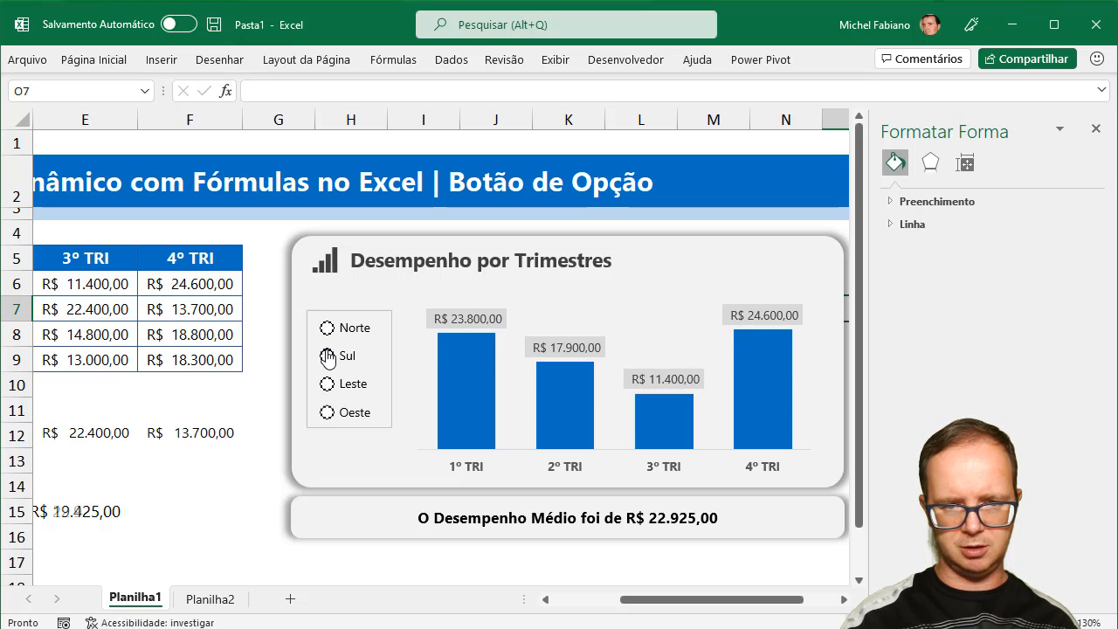
click(328, 383)
click(327, 411)
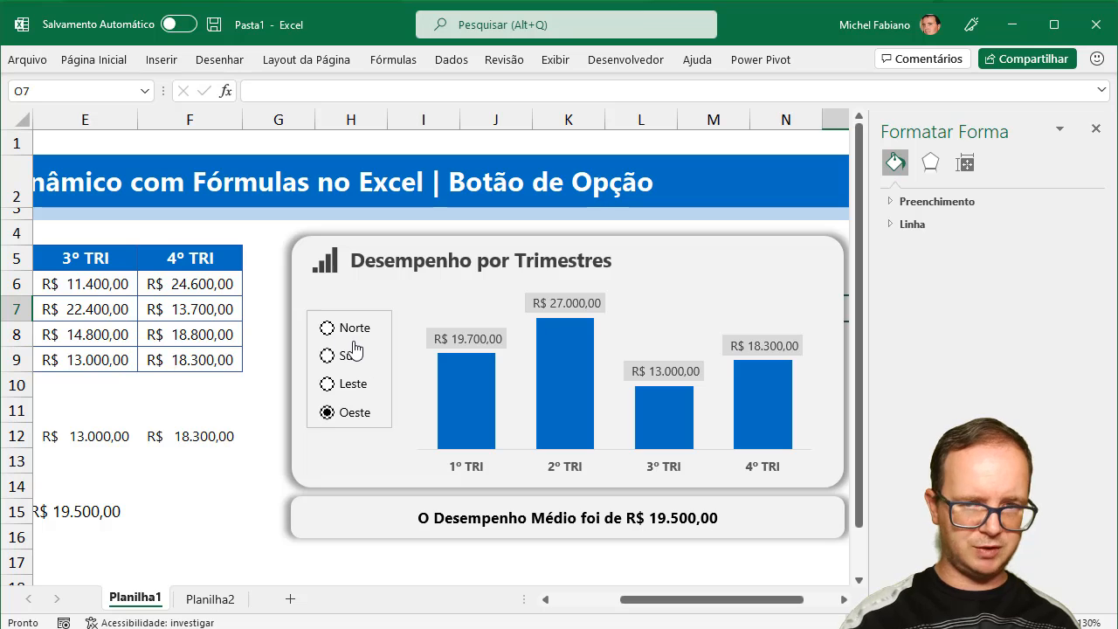
Back on Planilha2, narrow the Oeste and Leste option buttons and place them side by side in the upper right corner of the chart panel.
click(215, 600)
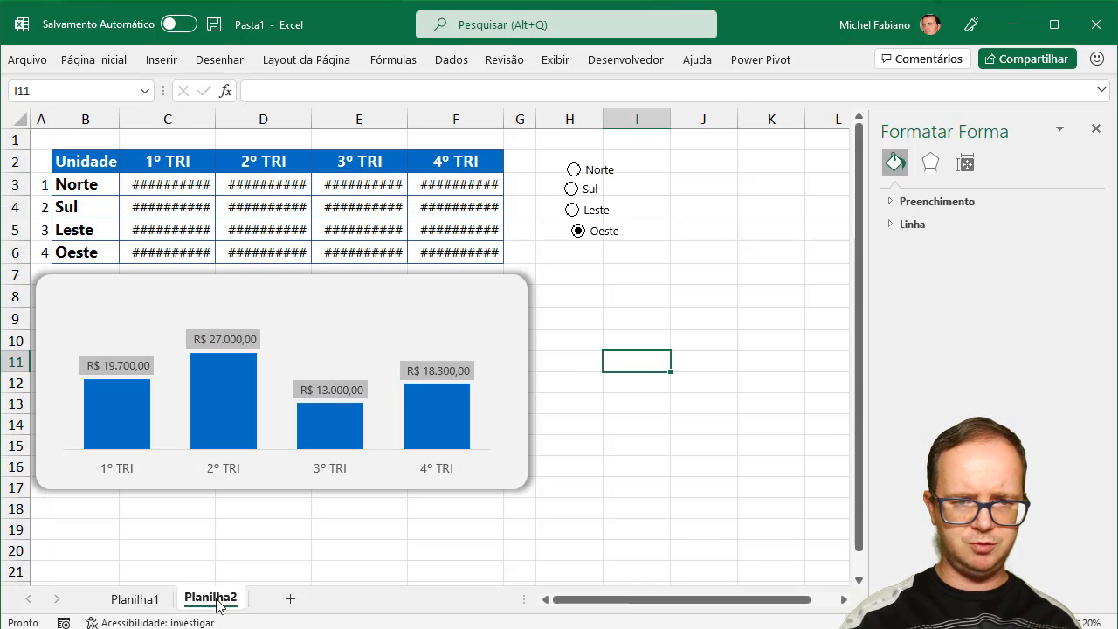
right_click(615, 233)
key(Escape)
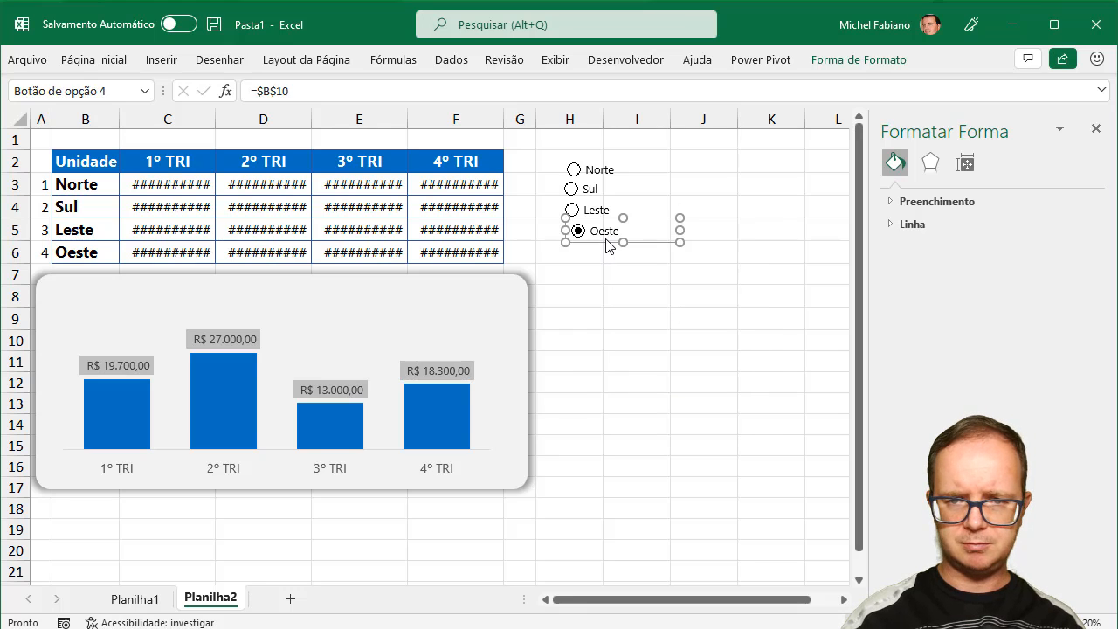
drag(678, 228, 498, 310)
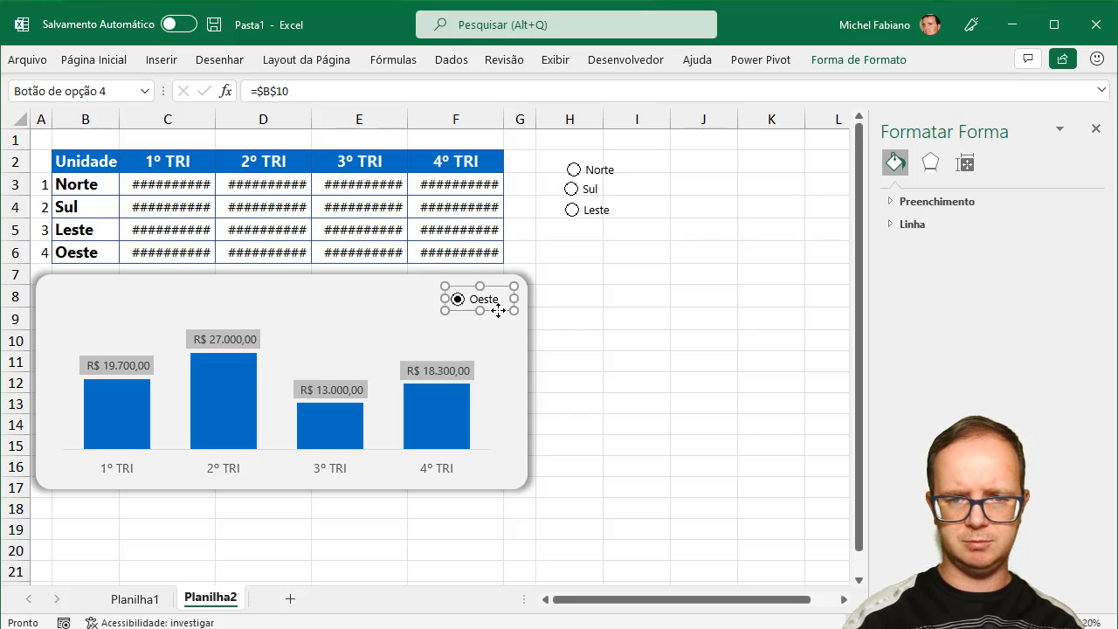
right_click(594, 222)
click(678, 215)
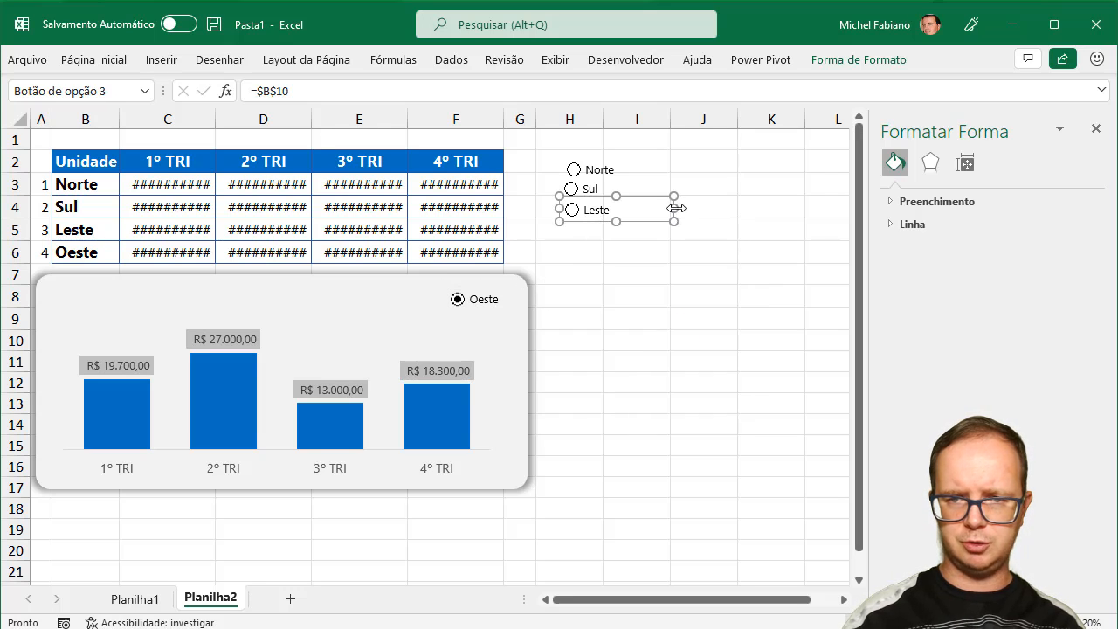
drag(674, 209, 434, 312)
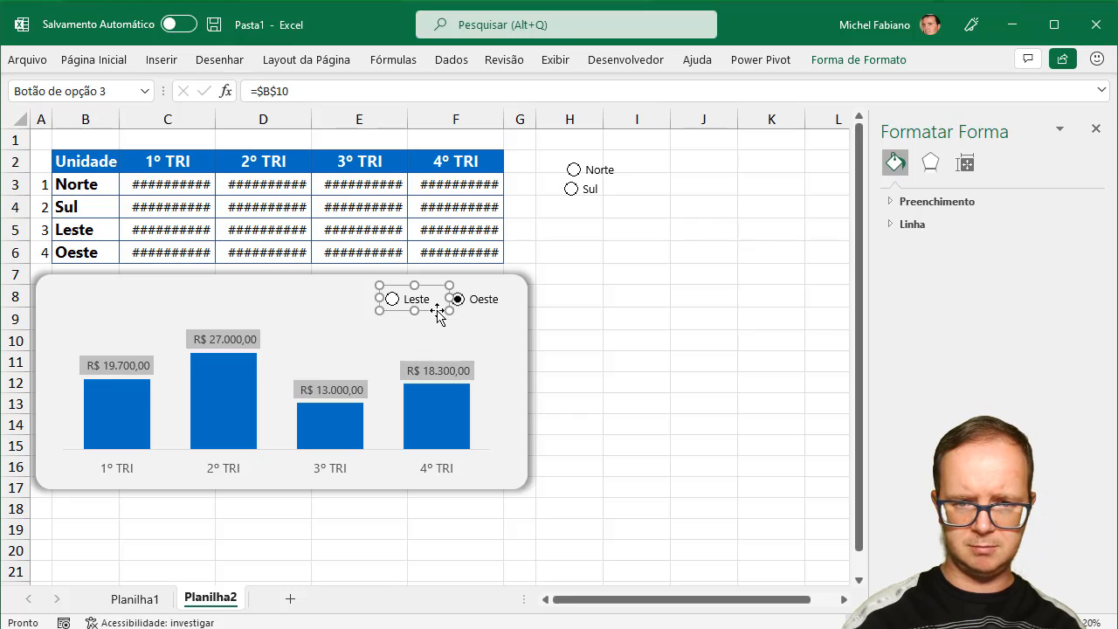
Narrow the Sul and Norte option buttons and place them in the chart panel's upper row, before the Leste button.
right_click(591, 189)
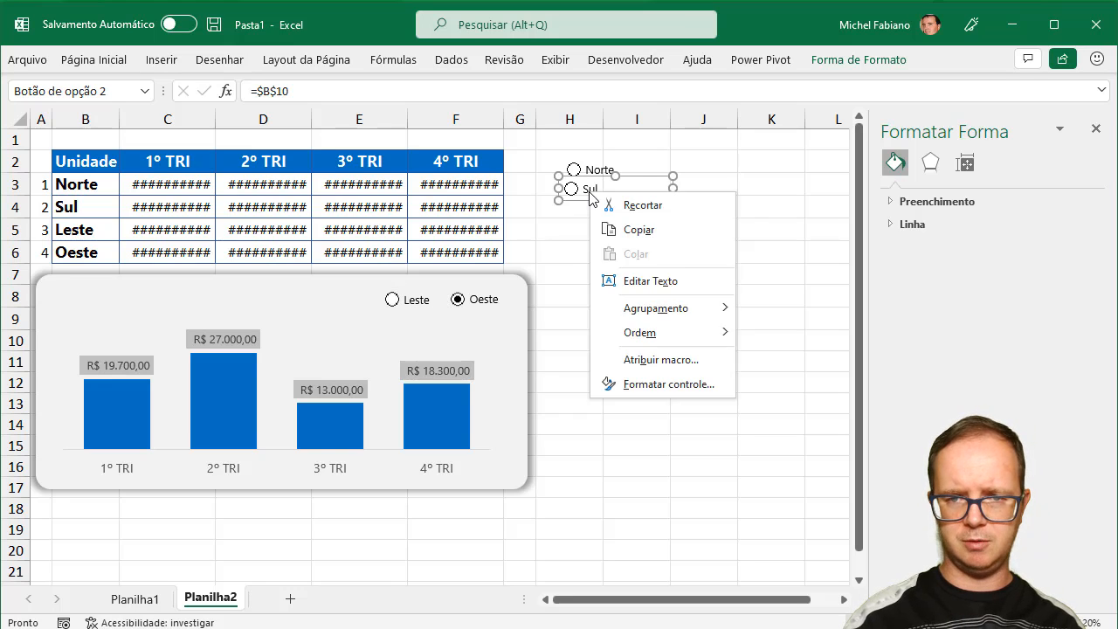
key(Escape)
drag(675, 190, 367, 316)
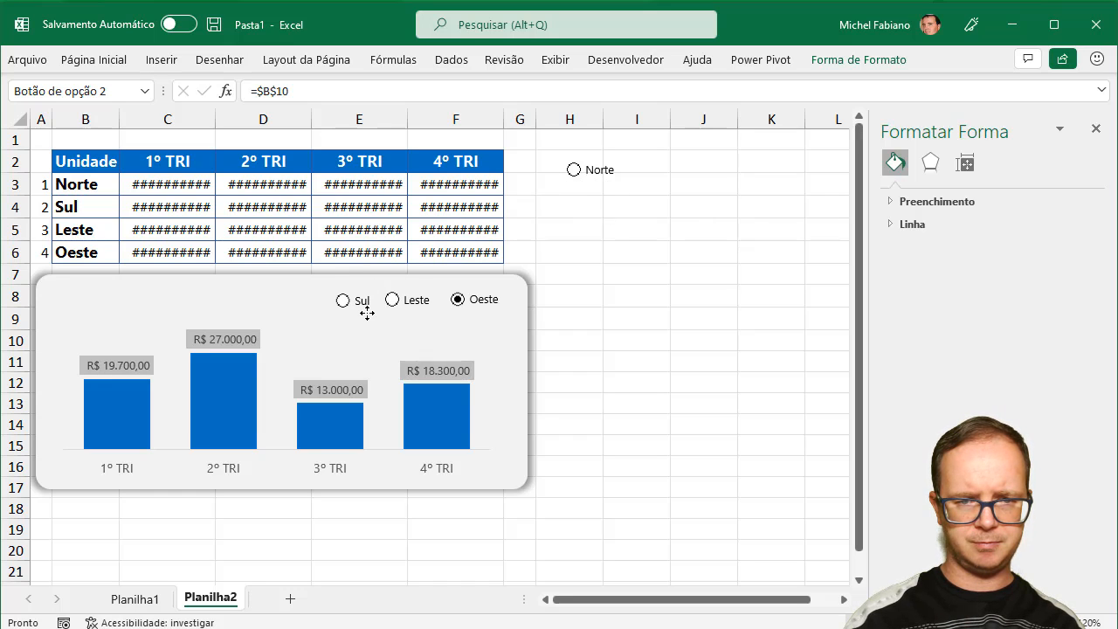
right_click(599, 169)
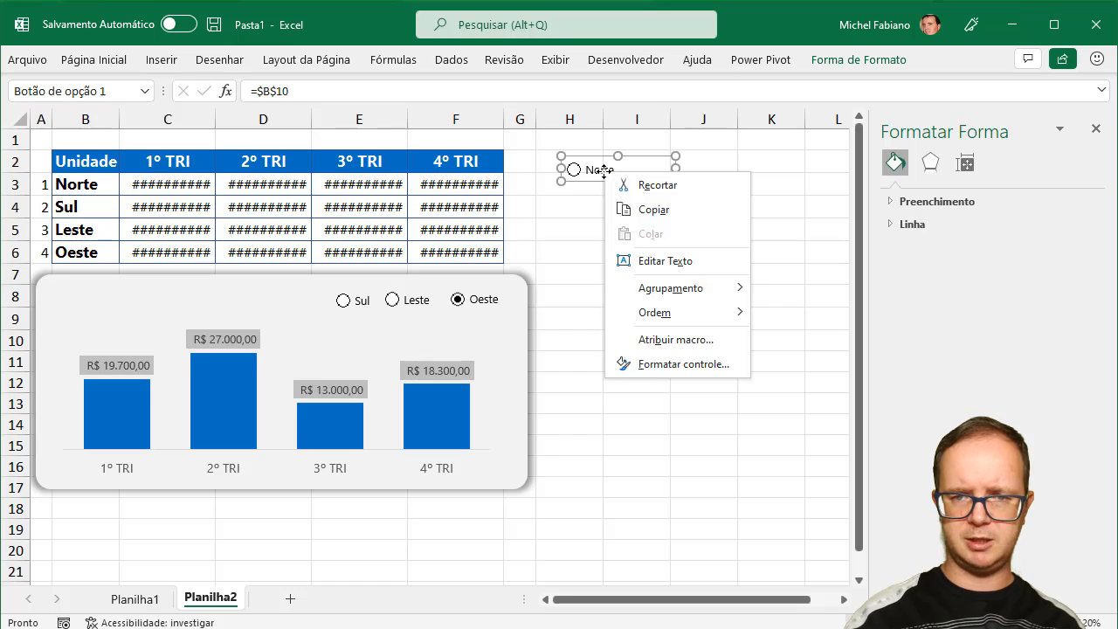
key(Escape)
drag(676, 168, 316, 306)
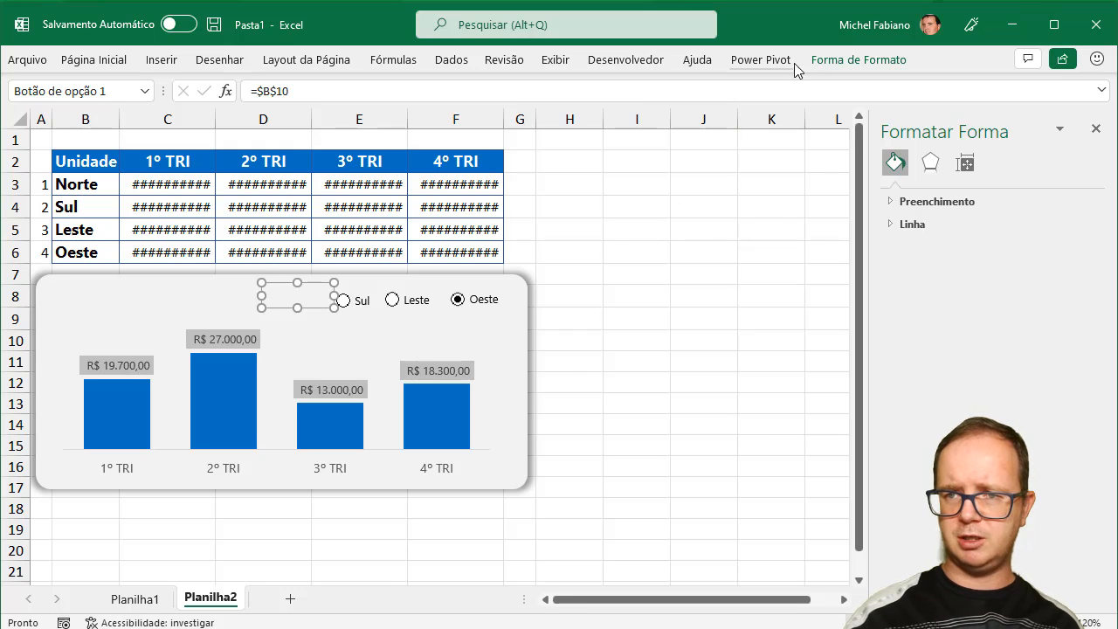
Bring the Norte option button forward over the panel and line it up with the Sul button.
click(841, 59)
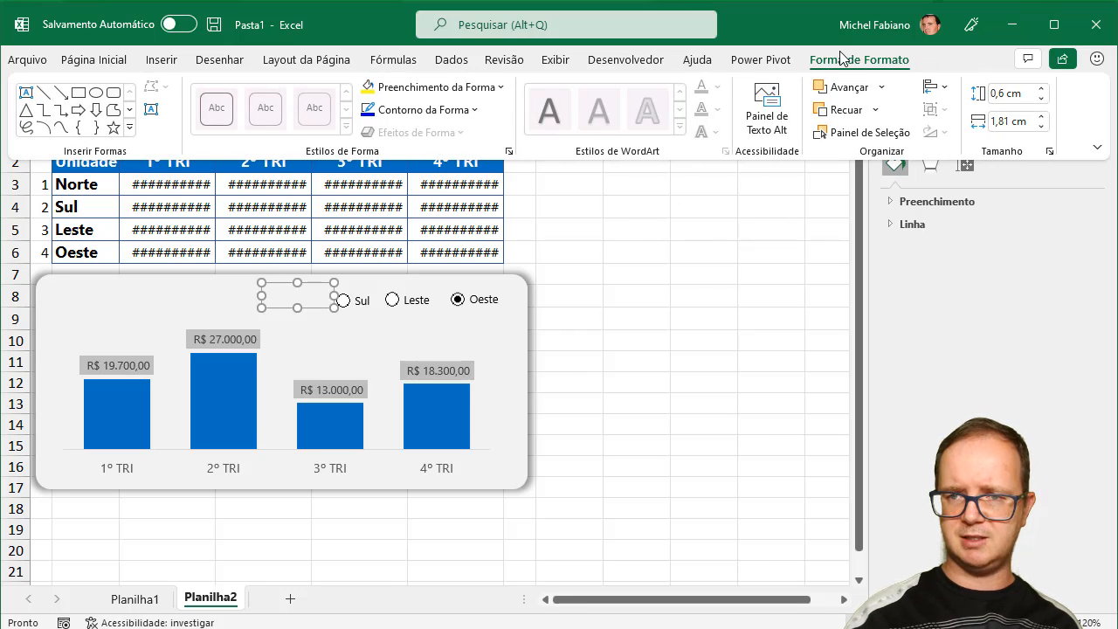
click(858, 94)
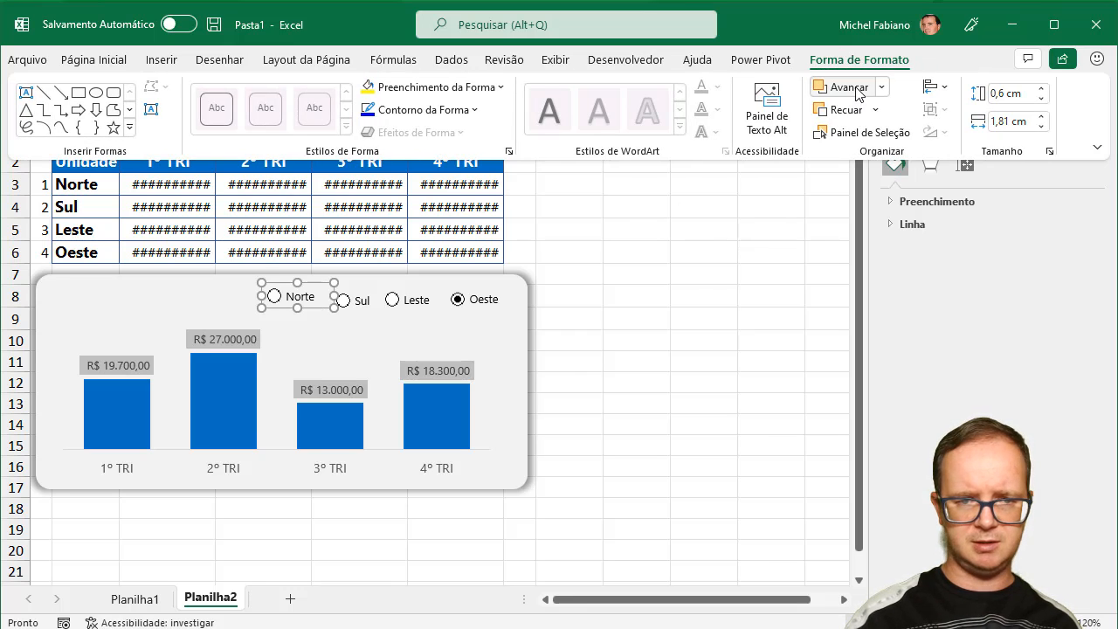
click(317, 310)
drag(316, 308, 322, 311)
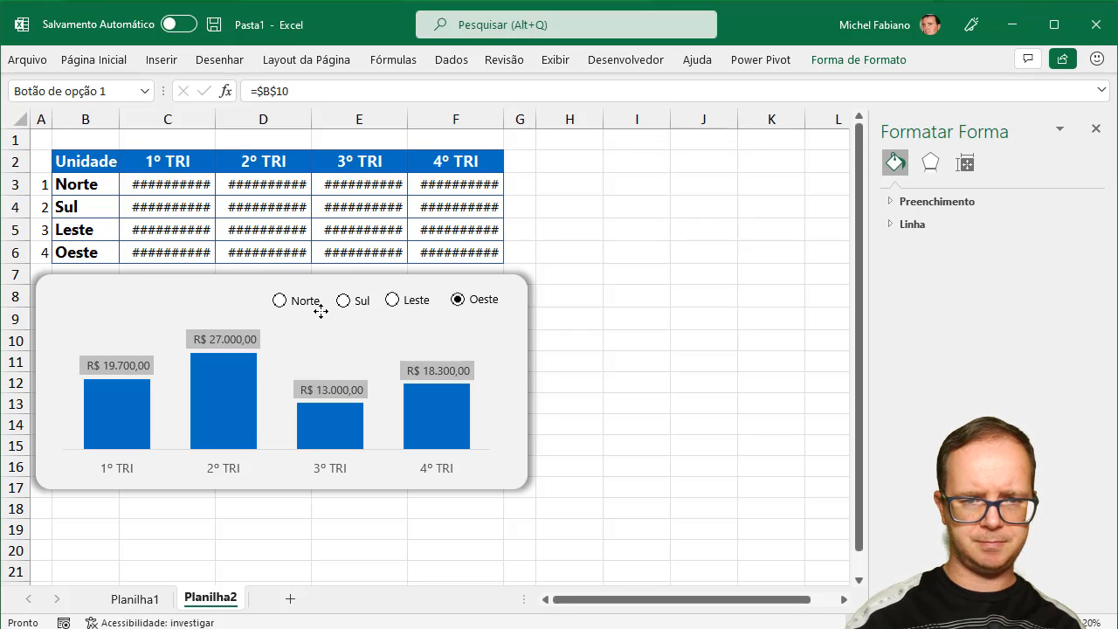
Adjust the chart's stacking order so it sits behind the option buttons but in front of the rounded rectangle.
click(634, 320)
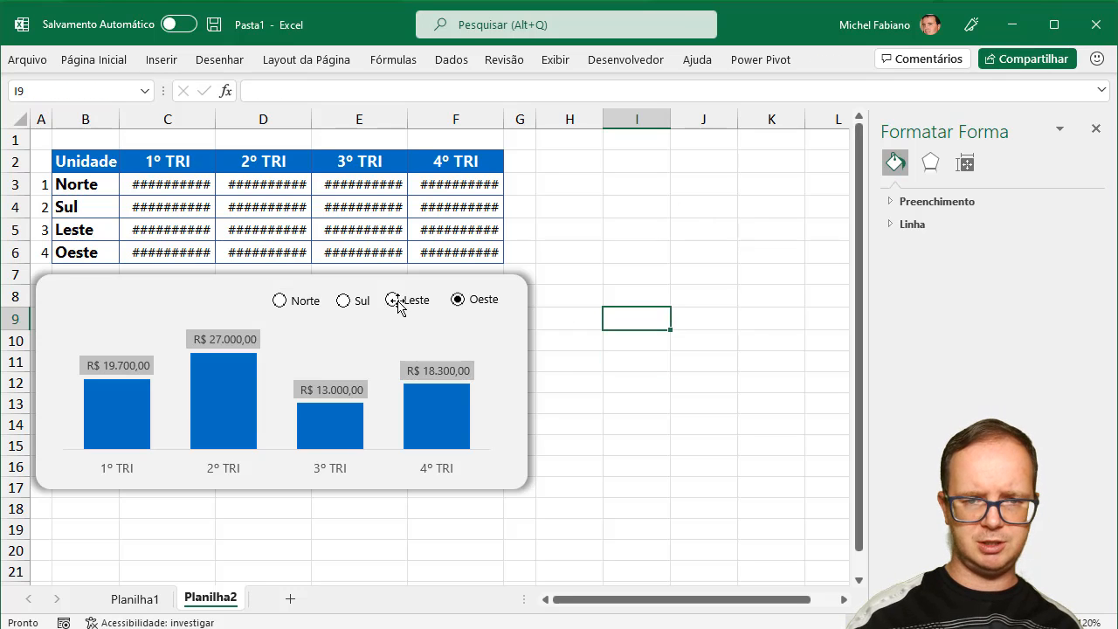
click(627, 339)
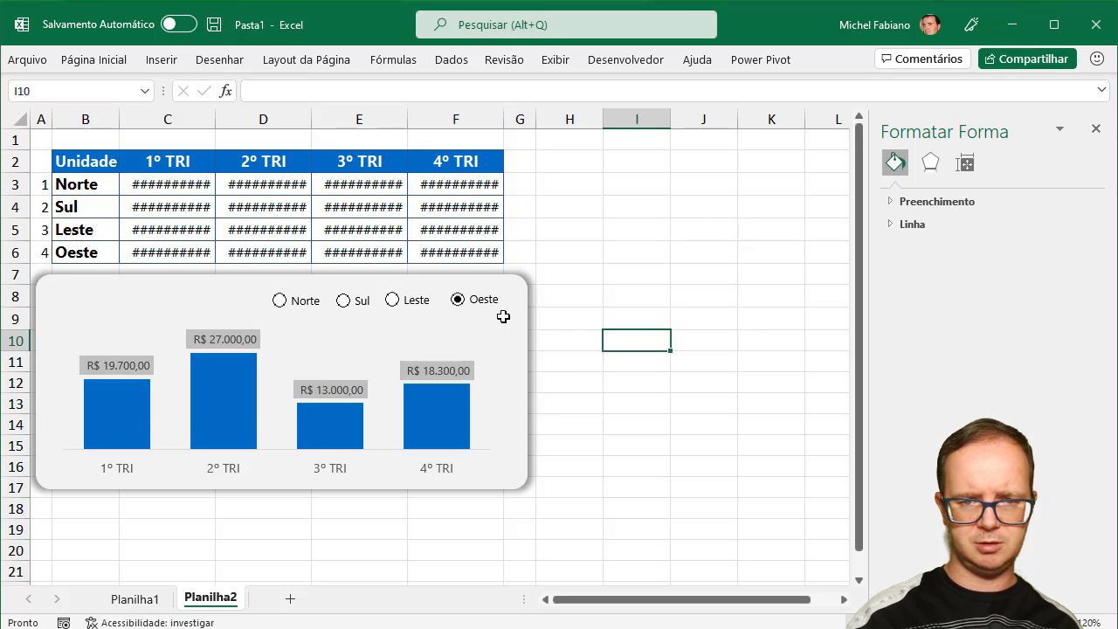
click(391, 300)
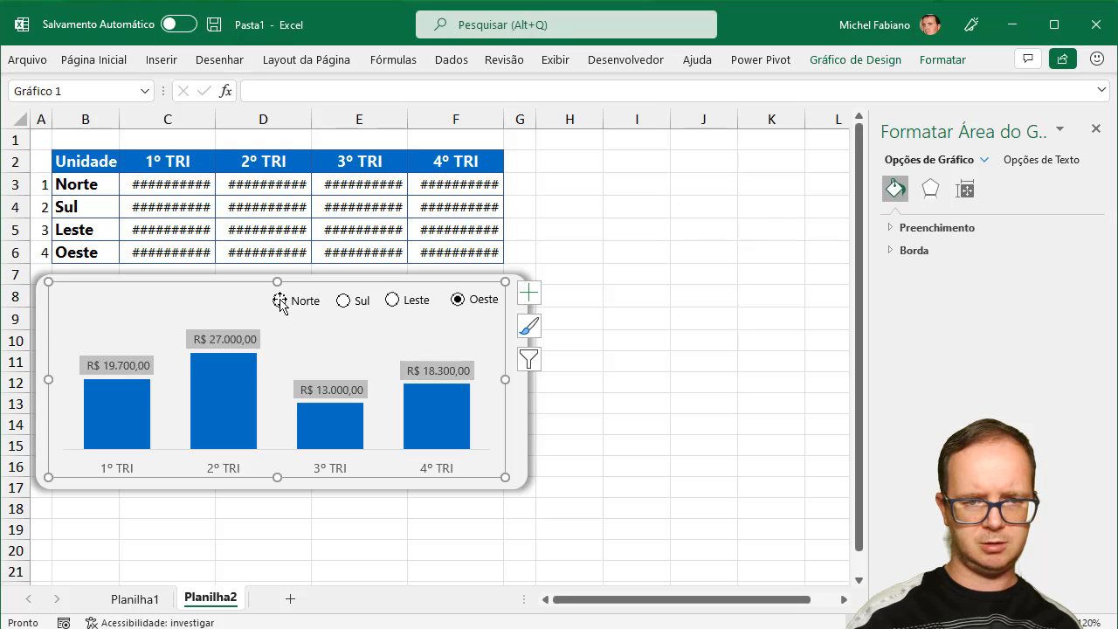
click(949, 63)
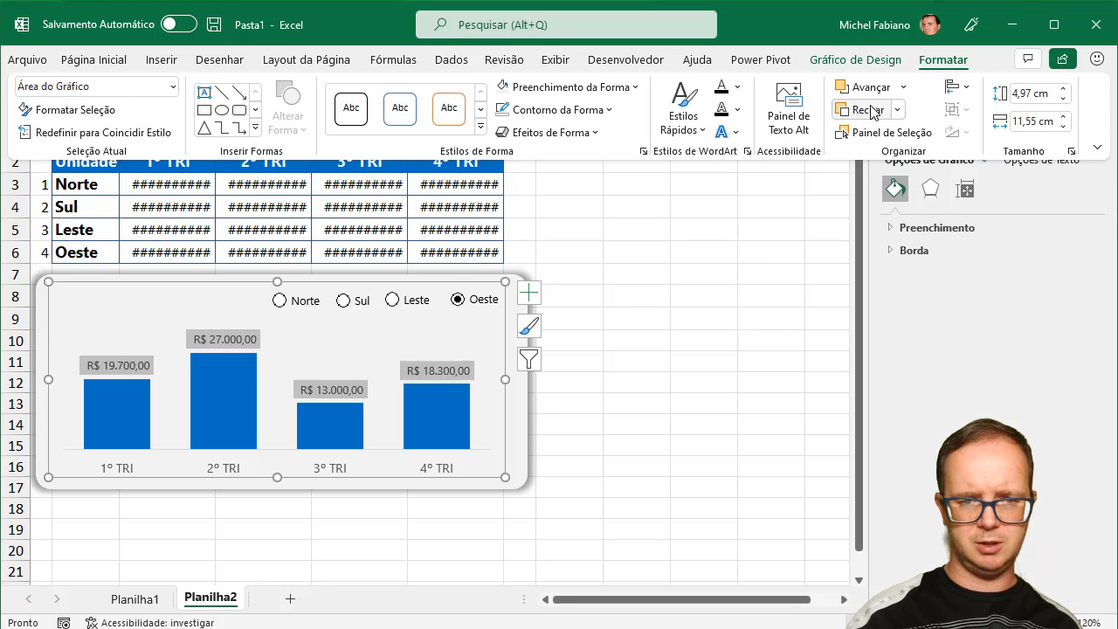
click(872, 112)
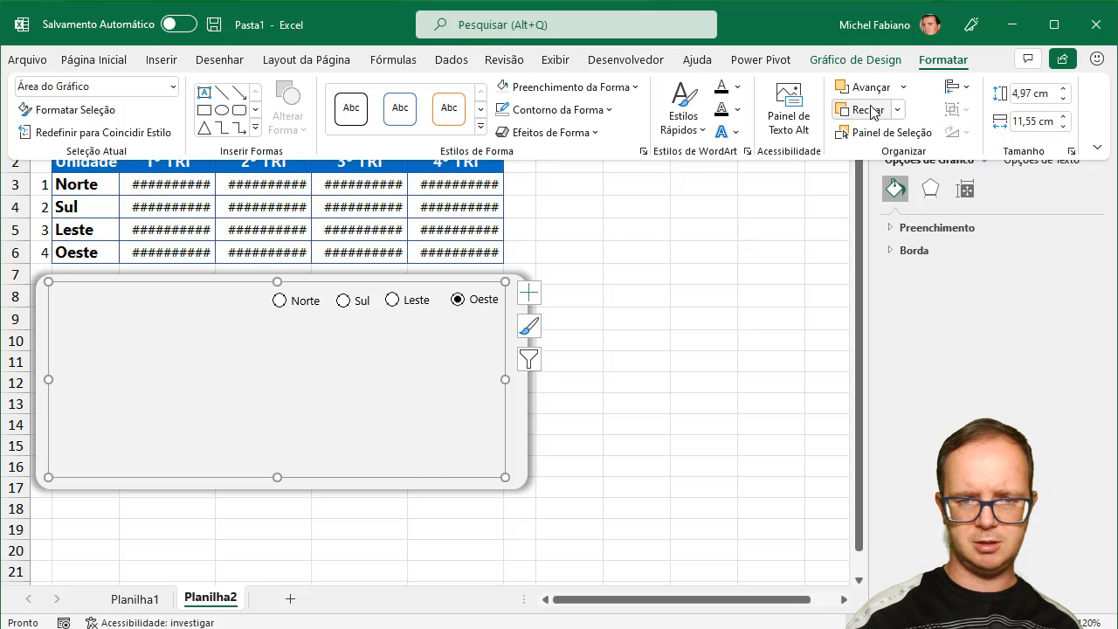
click(878, 88)
click(648, 280)
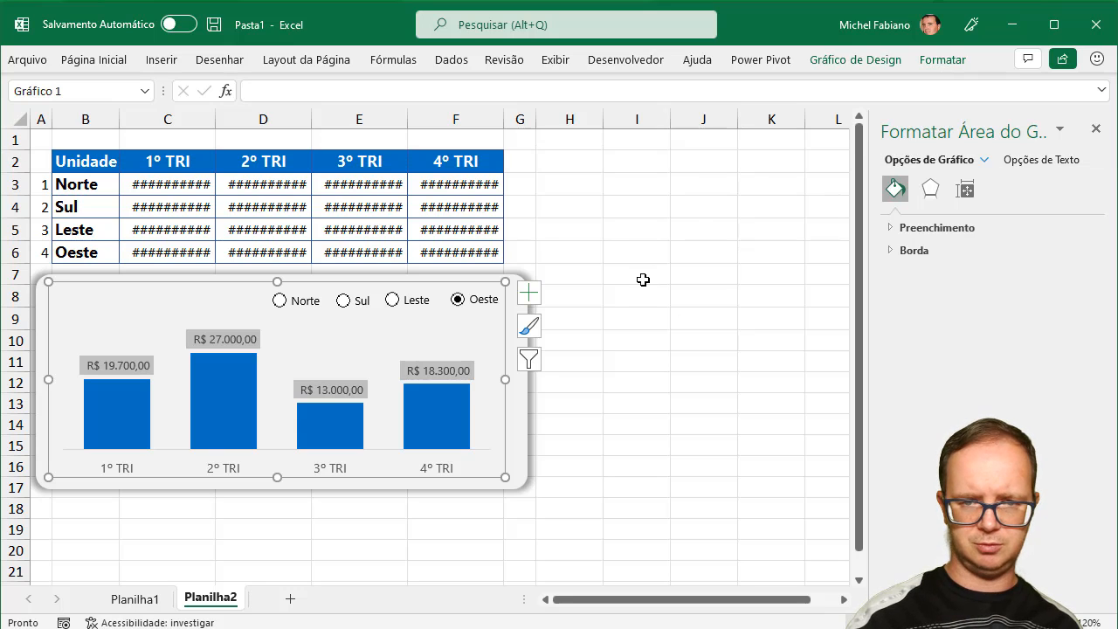
click(644, 279)
Test the chart with the Leste, Sul, Norte and Oeste option buttons on the panel.
click(412, 307)
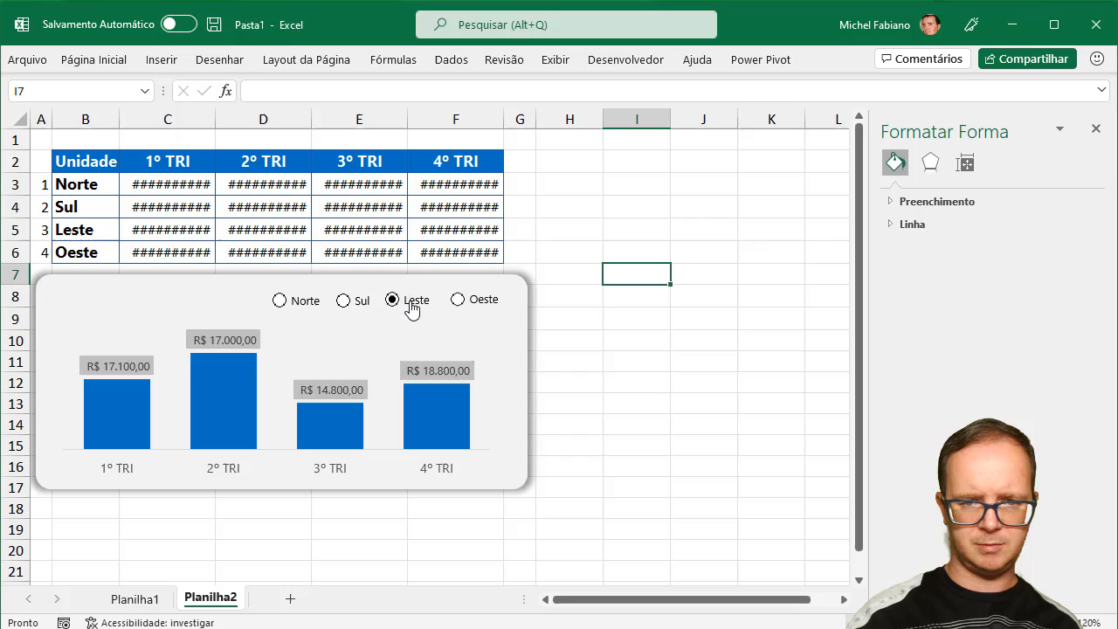
click(355, 308)
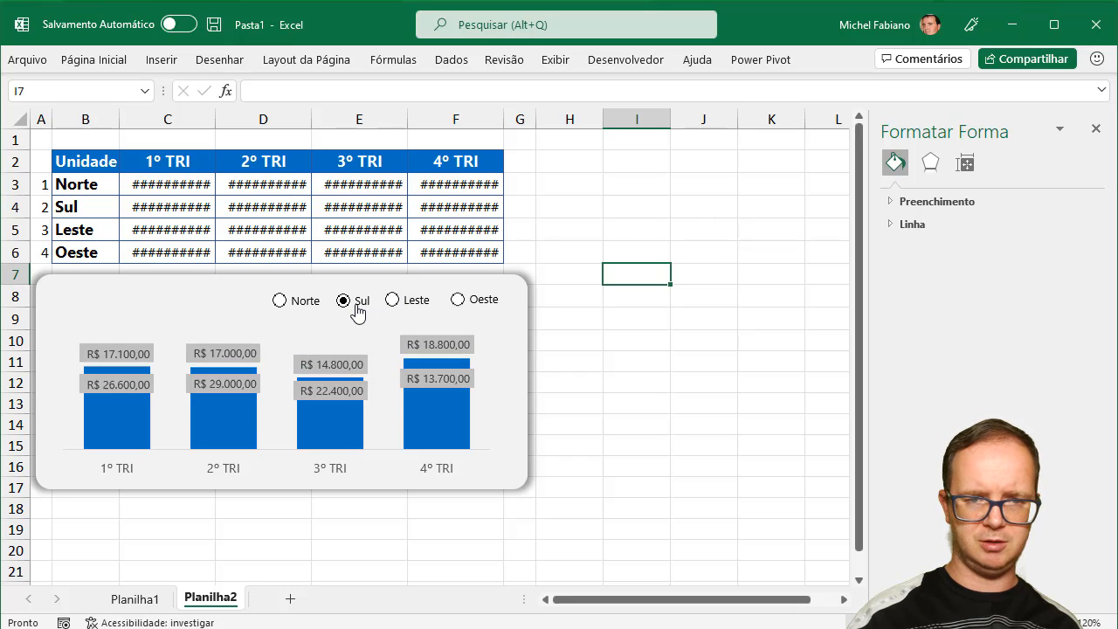
click(295, 308)
click(483, 303)
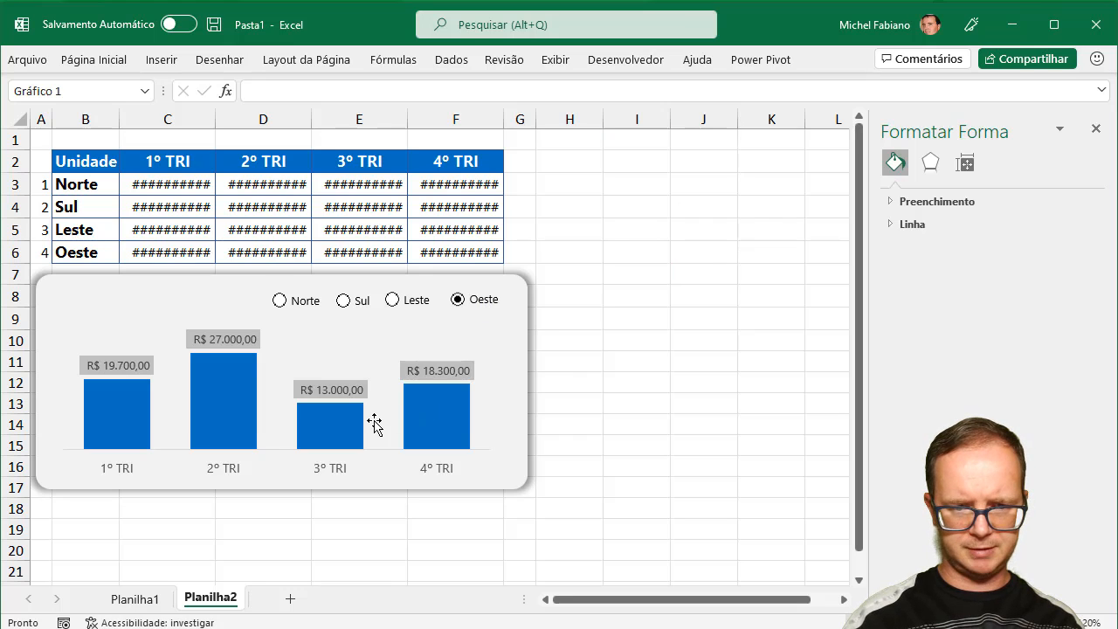
Extend the chart's lower edge slightly downward within the rounded rectangle.
click(266, 441)
drag(276, 450, 277, 482)
click(277, 477)
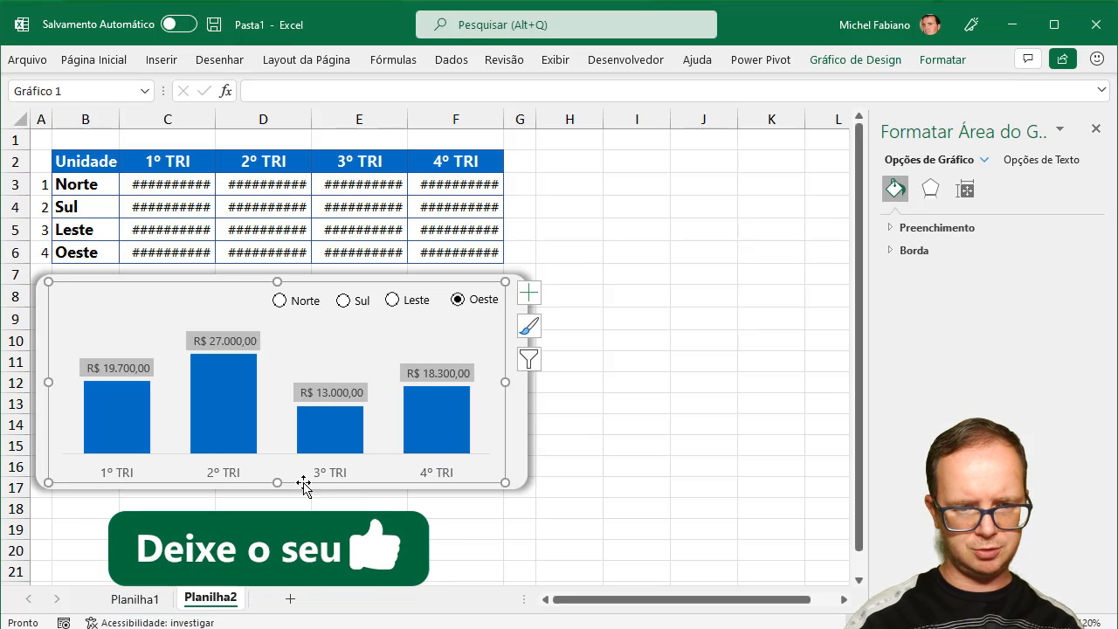
Make the quarter labels on the chart's horizontal axis bold and set their font size to 8.
click(330, 477)
click(114, 59)
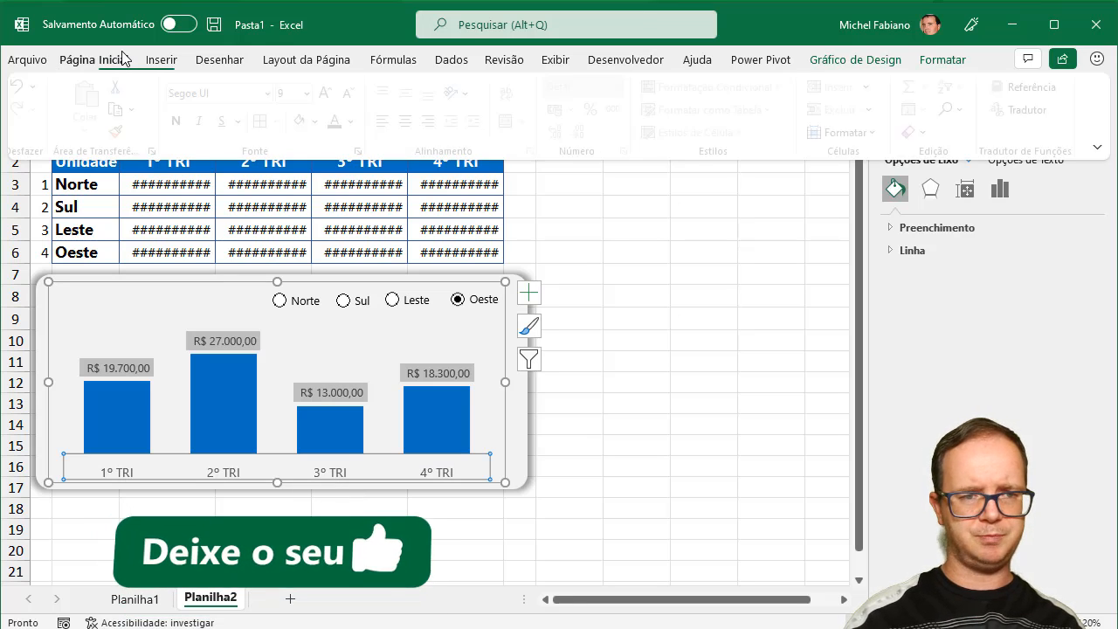
click(184, 121)
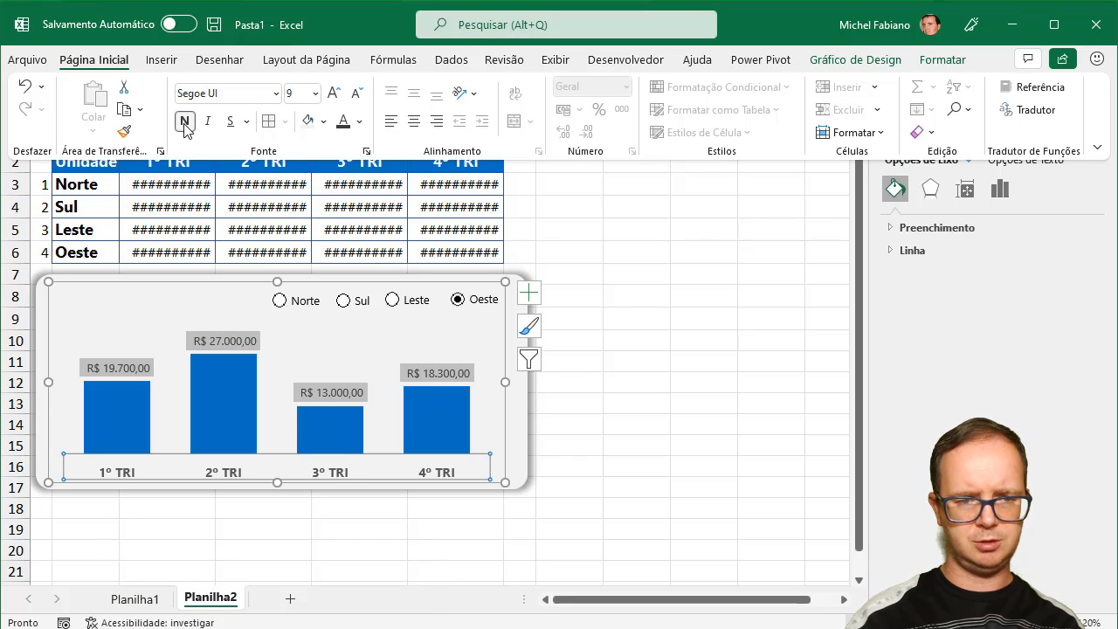
click(350, 96)
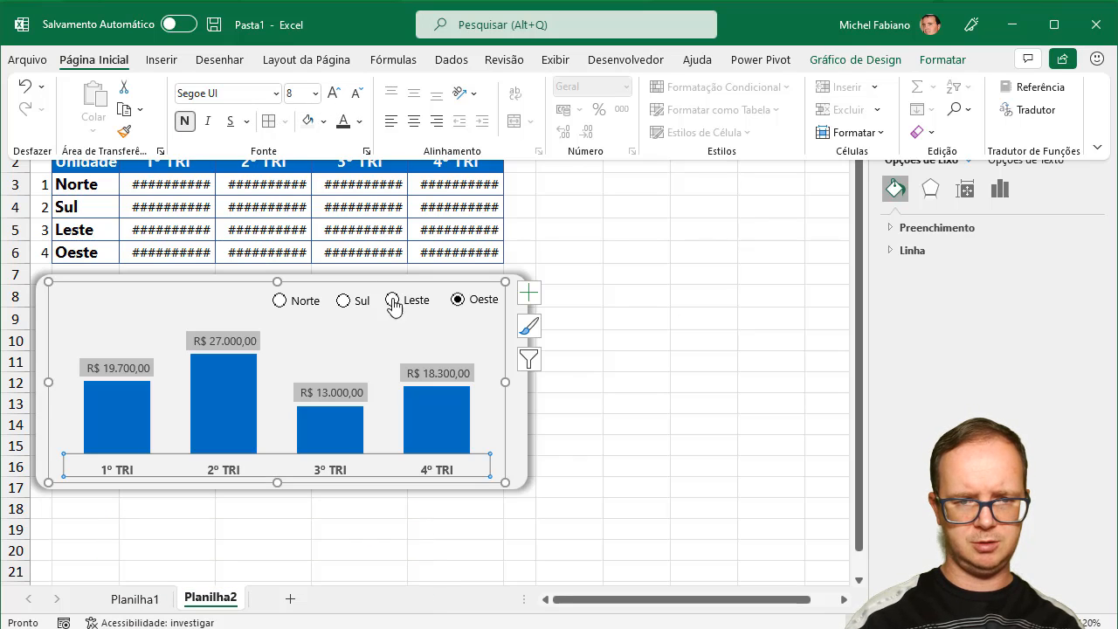
Insert a text box beside the chart panel with the title "Desempenho por Trimestres".
click(606, 364)
click(606, 364)
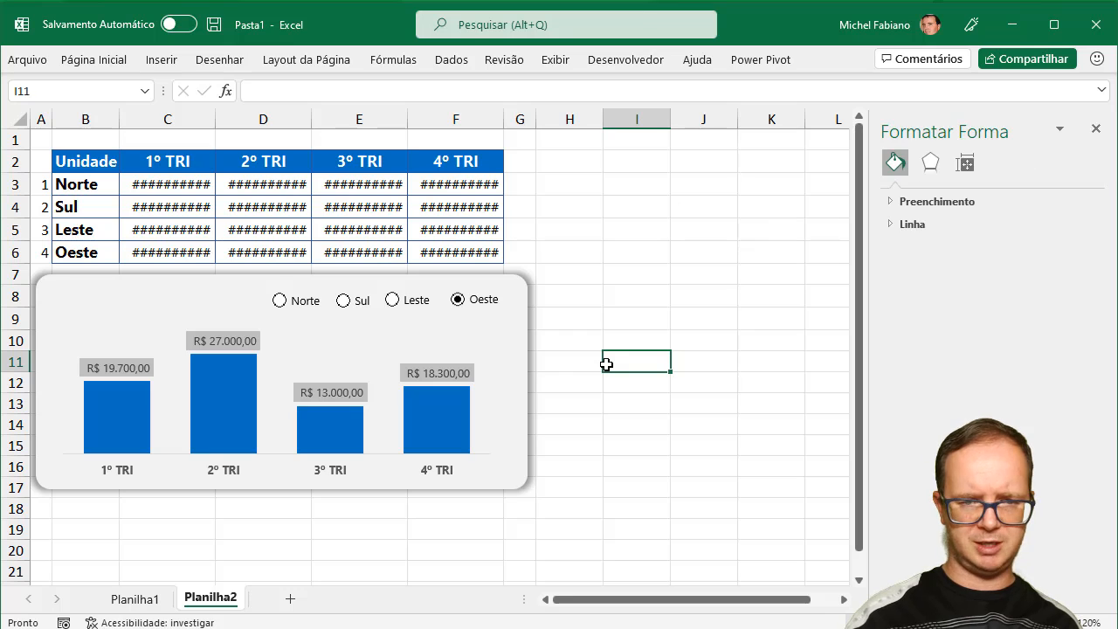
click(161, 59)
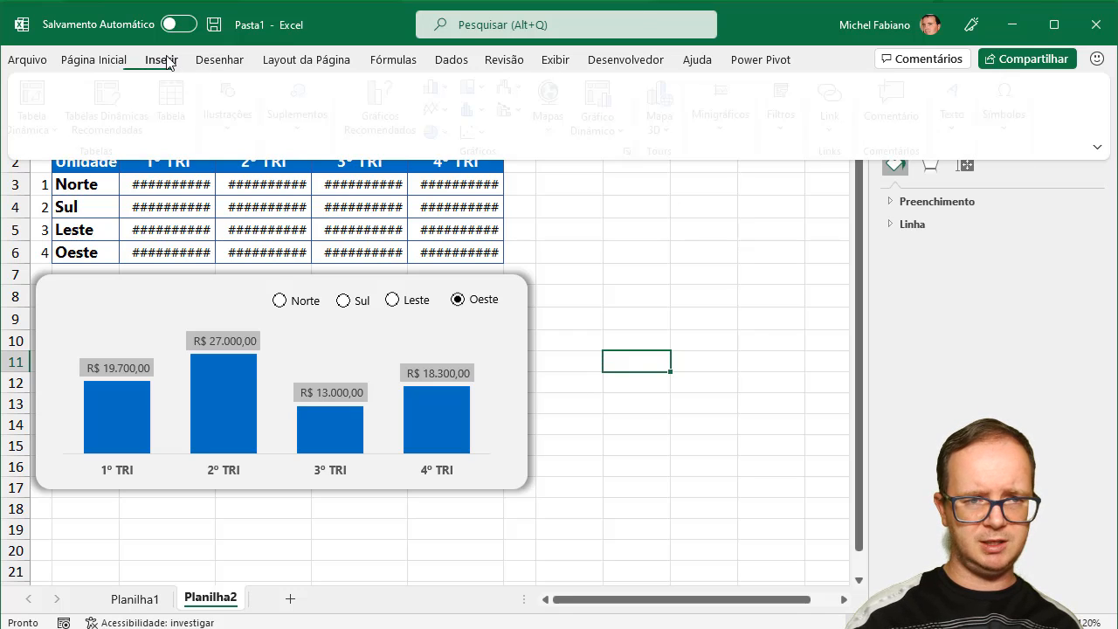
click(234, 129)
click(277, 188)
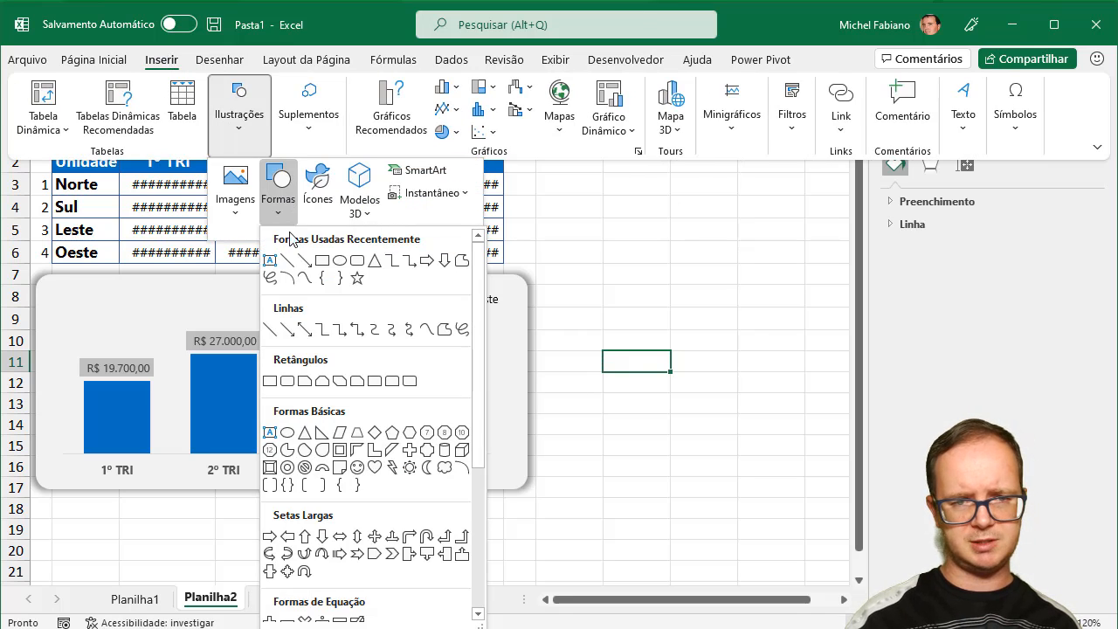
click(270, 261)
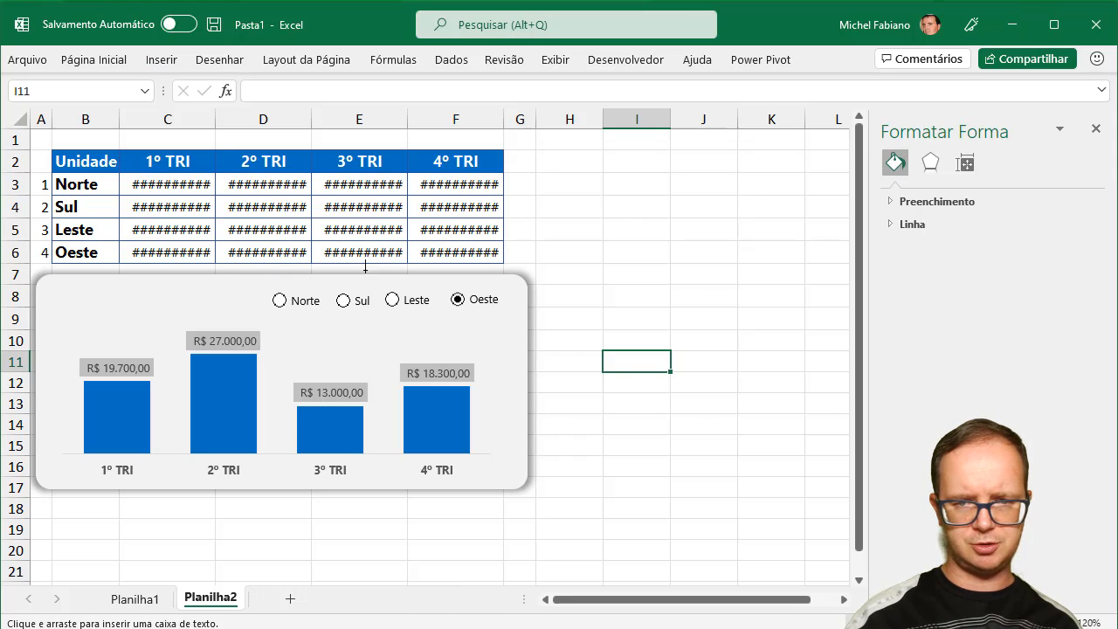
click(574, 275)
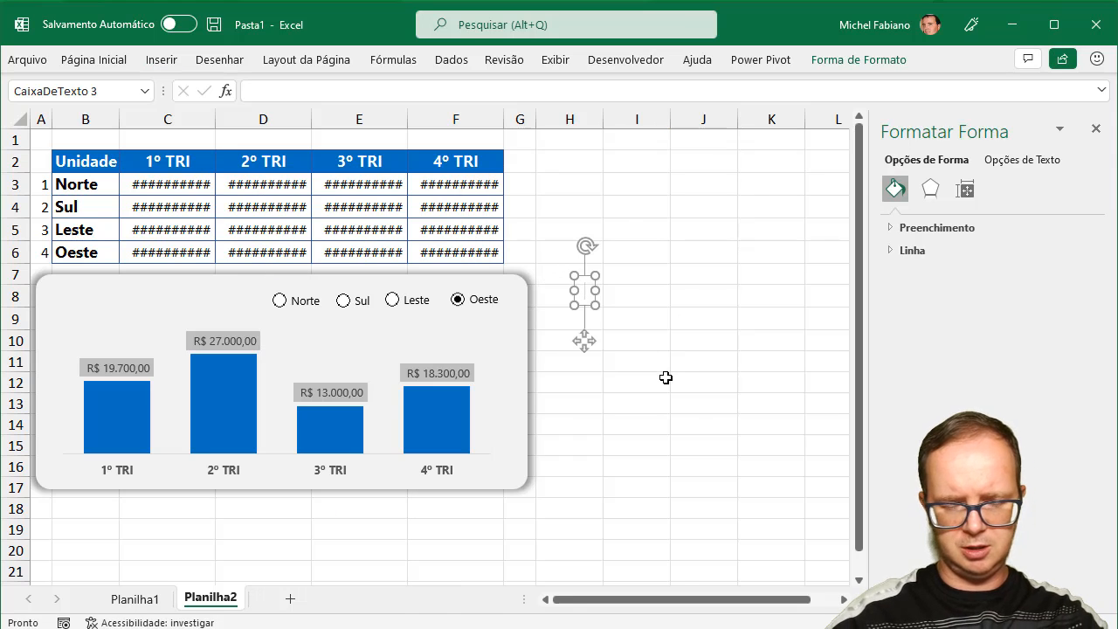
text(Desempenho )
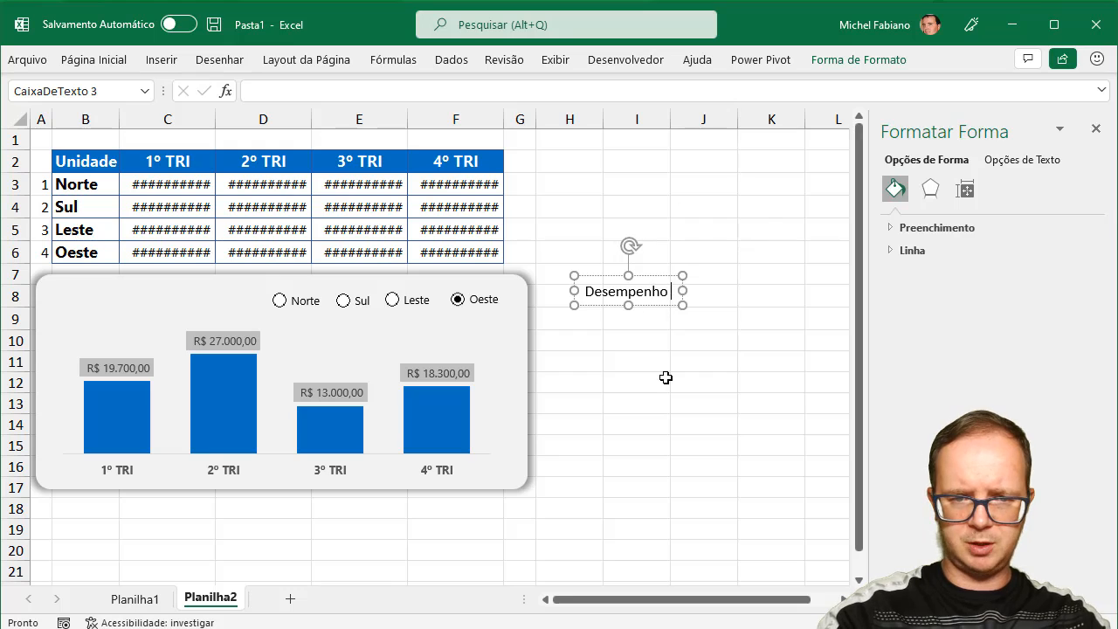
text(por Trimest)
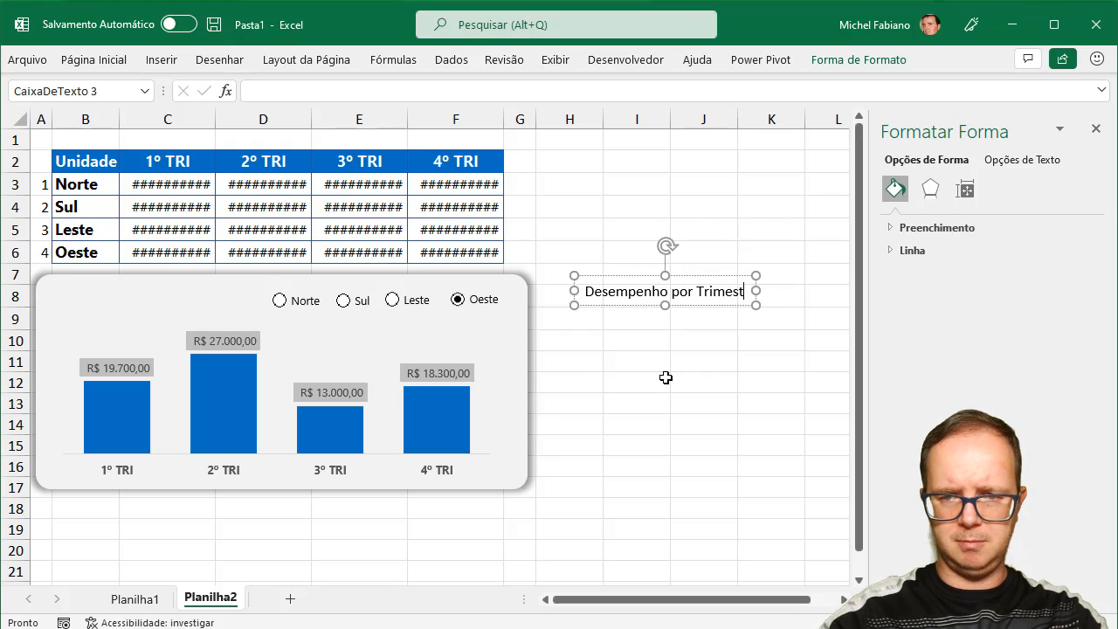
text(res)
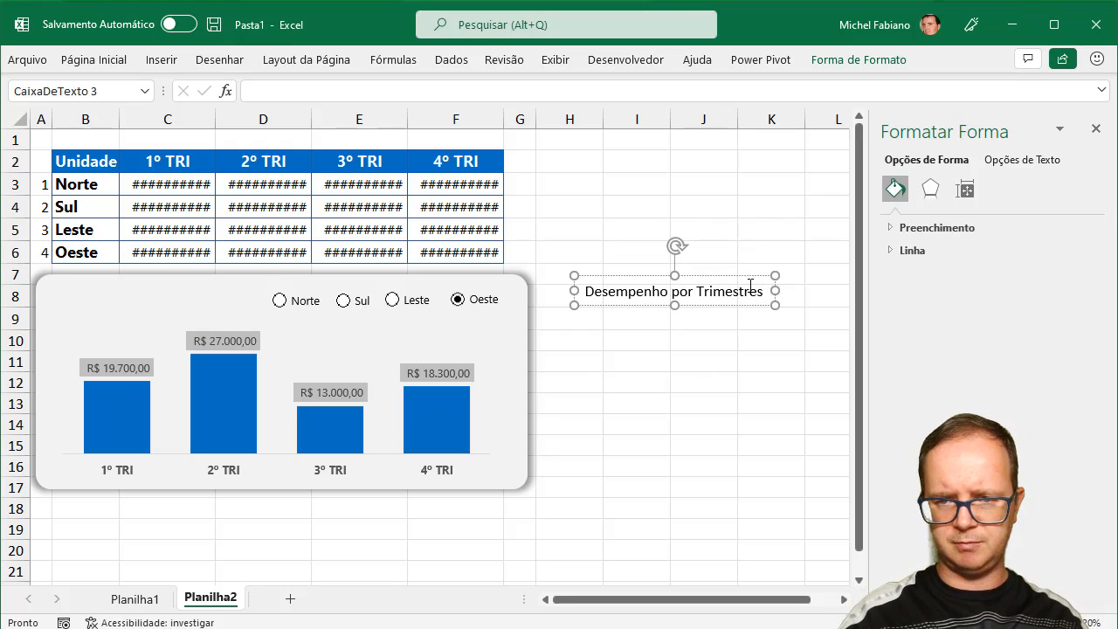
Format the title text box as bold dark gray Segoe UI and place it in the chart panel's upper-left corner.
click(94, 60)
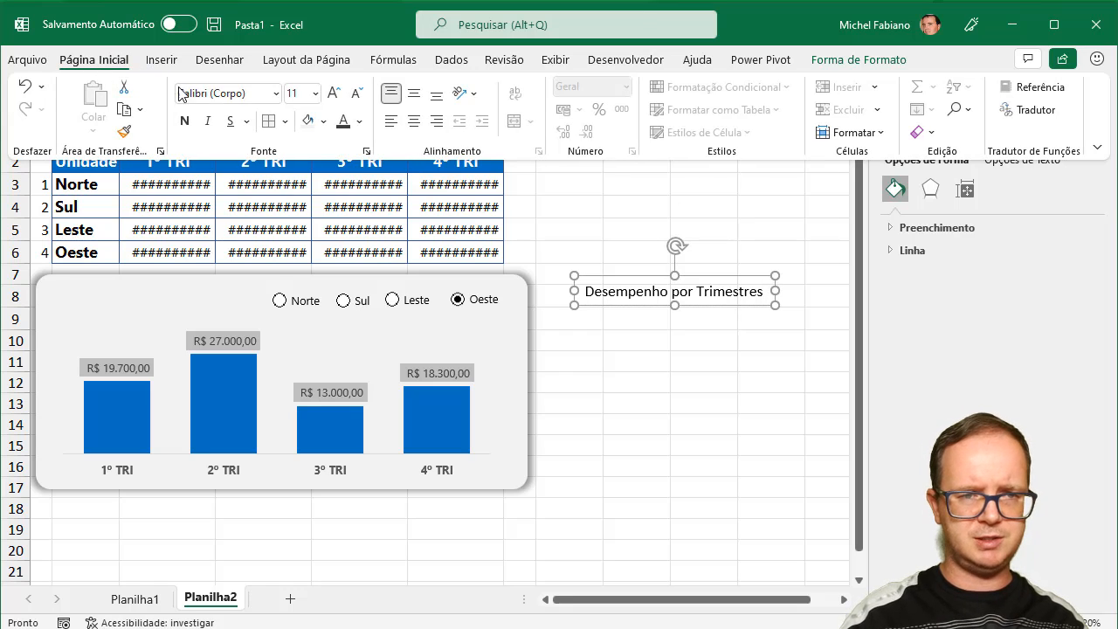
click(260, 97)
click(276, 97)
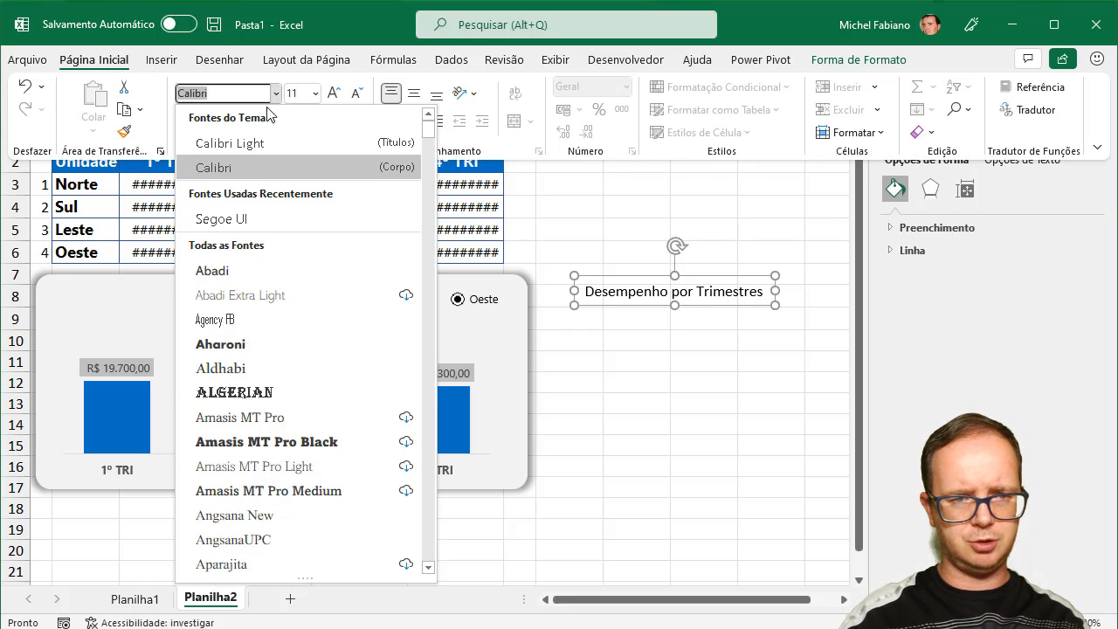
click(244, 219)
click(183, 121)
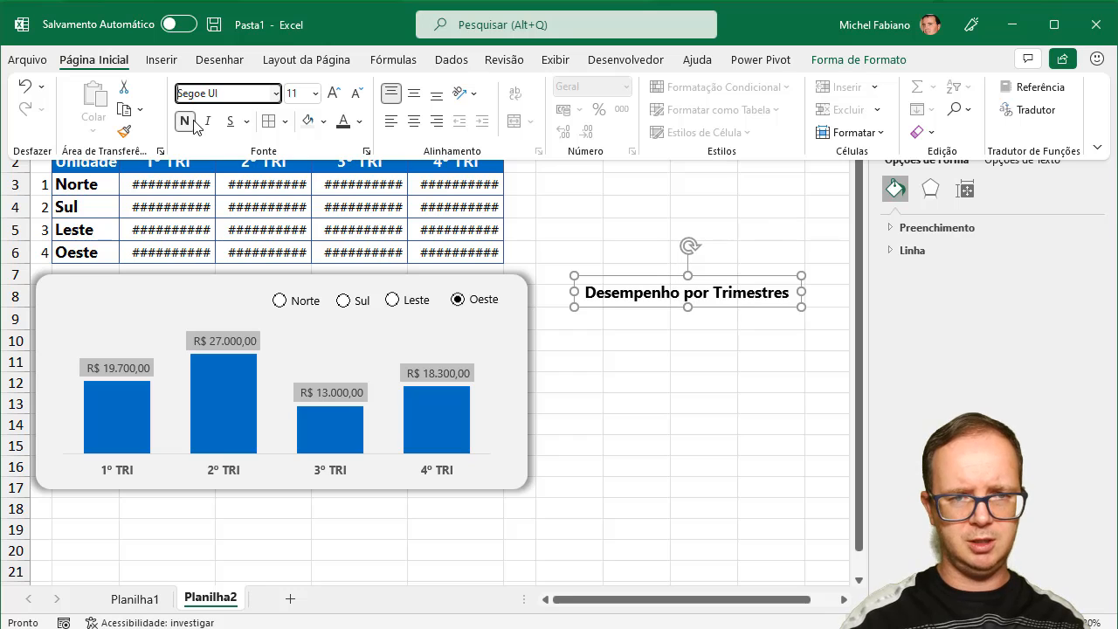
click(359, 121)
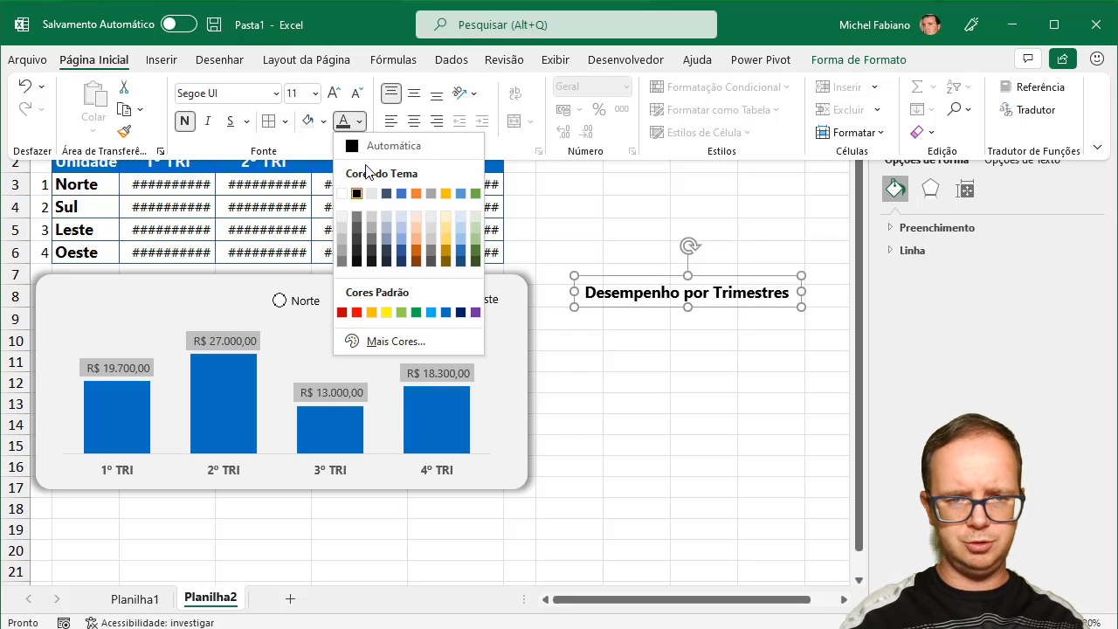
click(343, 261)
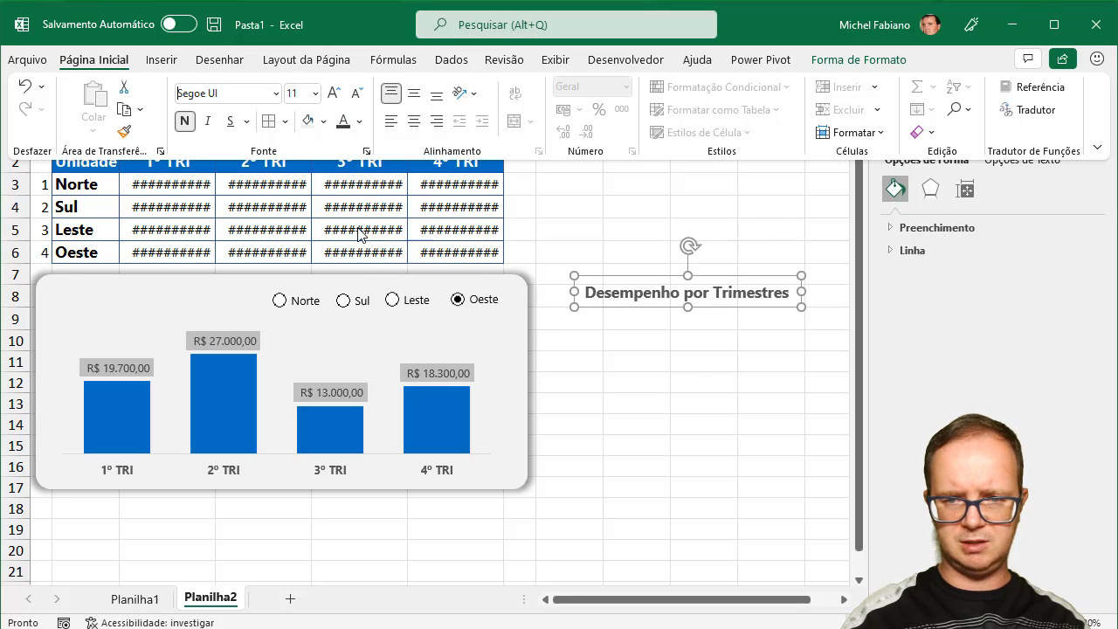
click(616, 310)
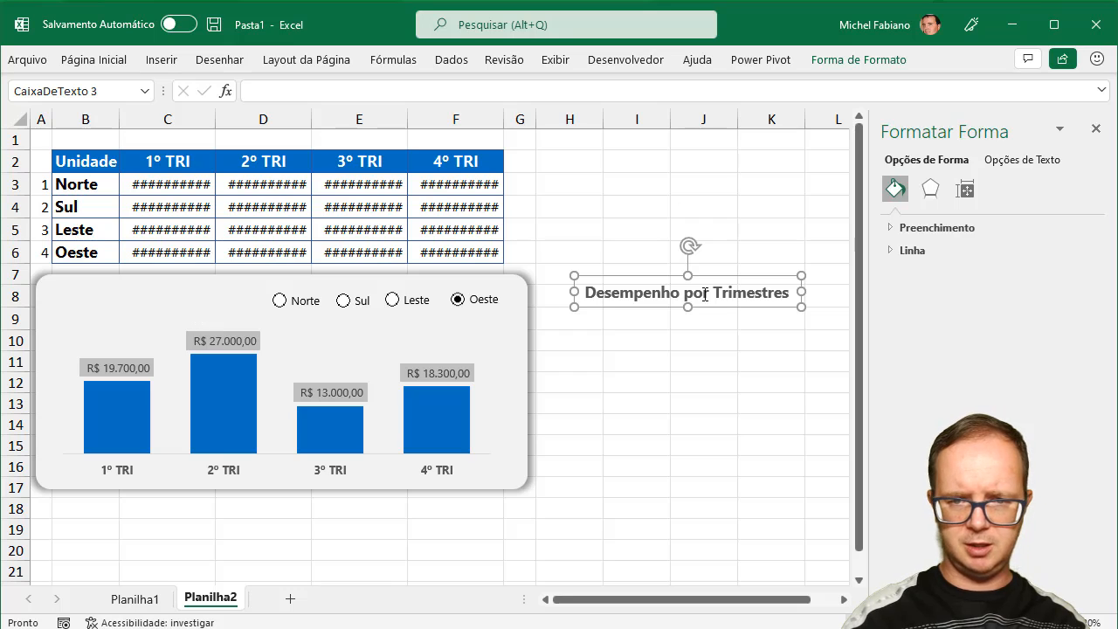
drag(674, 312, 143, 317)
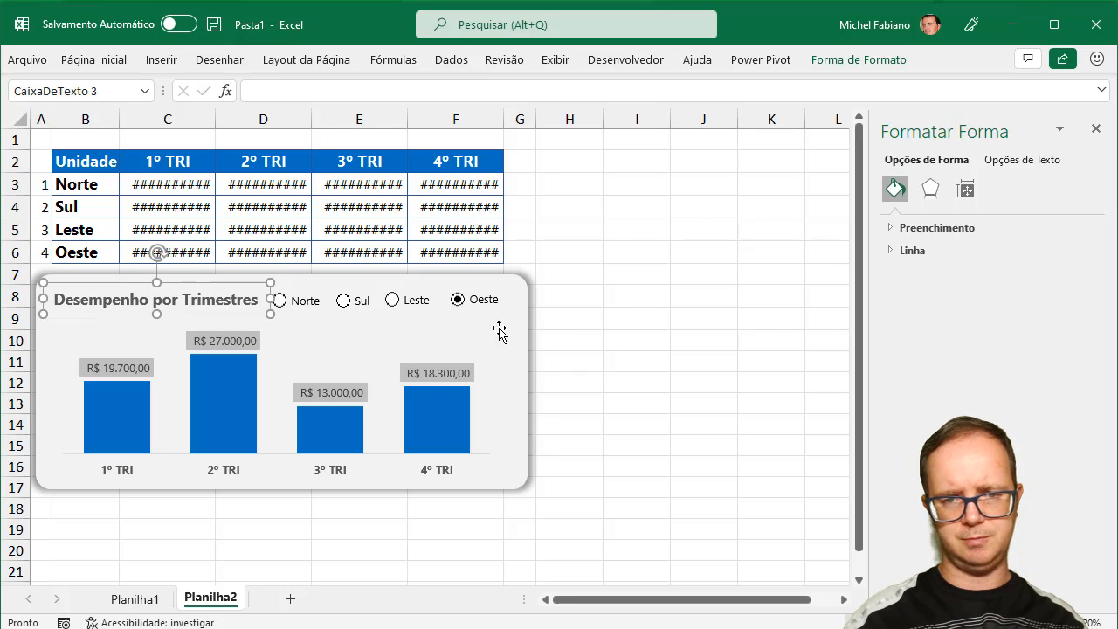
Shift the Oeste and Leste option buttons slightly to the right along the panel's upper edge.
right_click(496, 301)
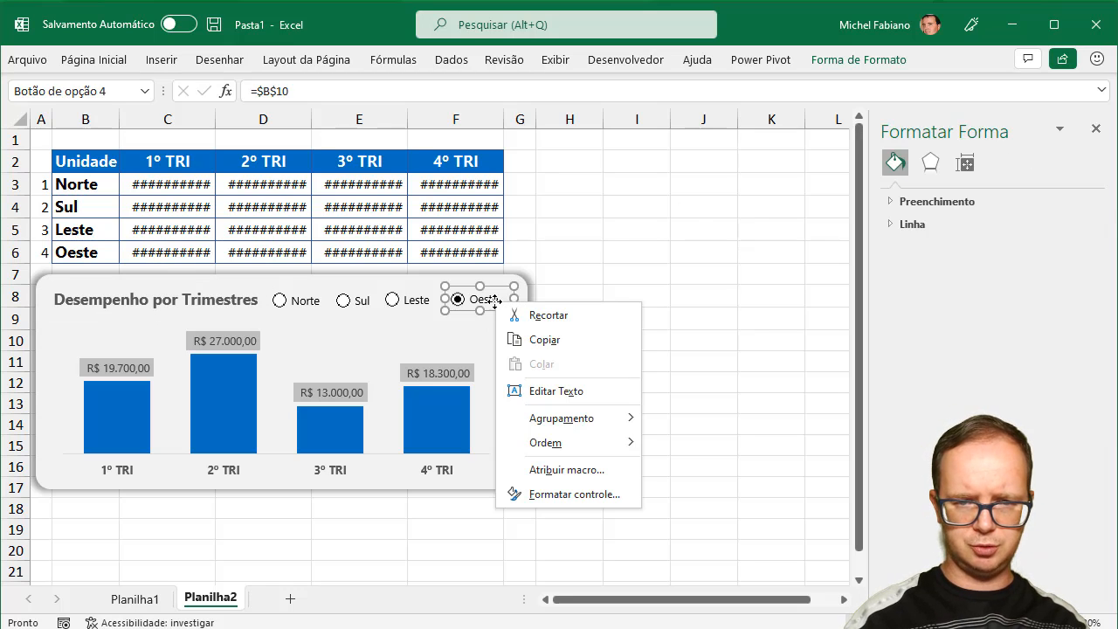
click(491, 308)
drag(491, 308, 501, 309)
right_click(422, 302)
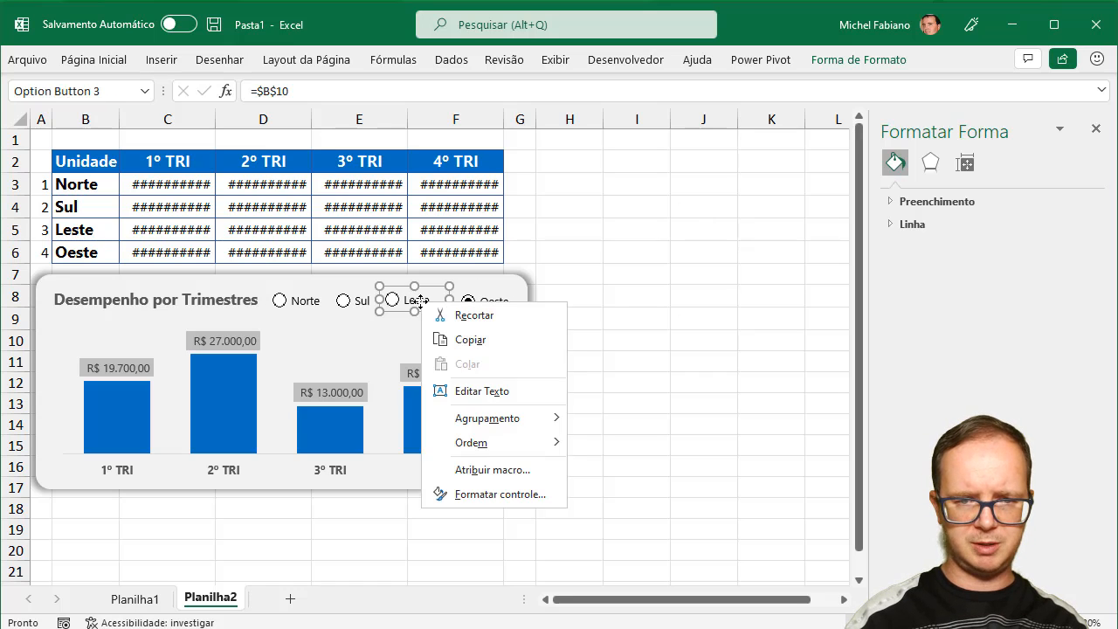
click(422, 302)
drag(400, 316, 417, 311)
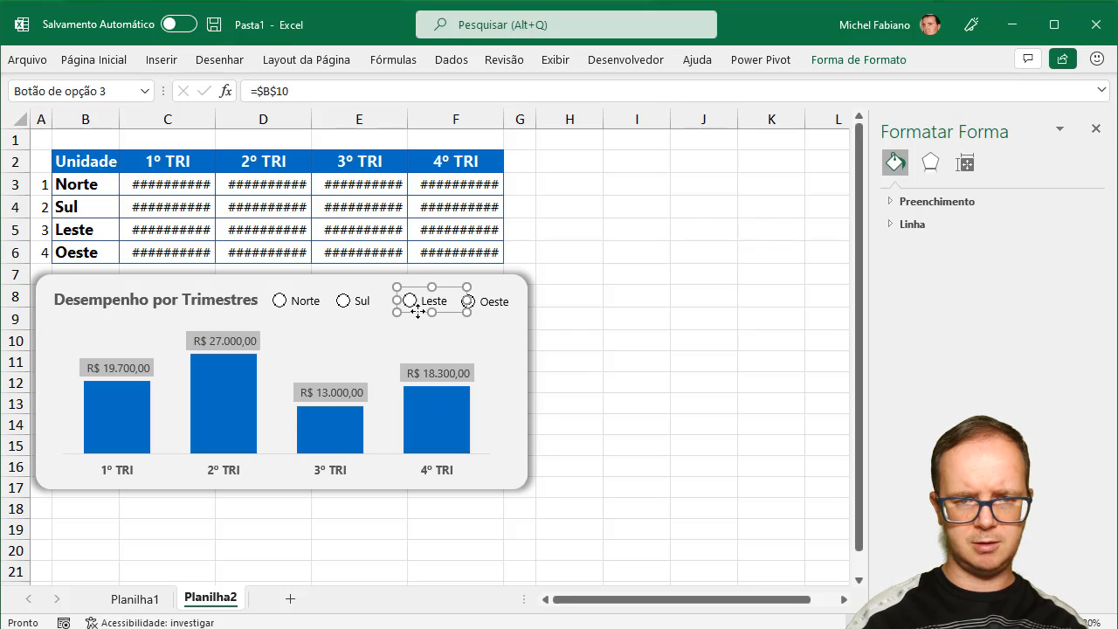
Shift the Sul and Norte option buttons to the right, clearing the title and evening out the row's spacing.
right_click(358, 304)
click(347, 310)
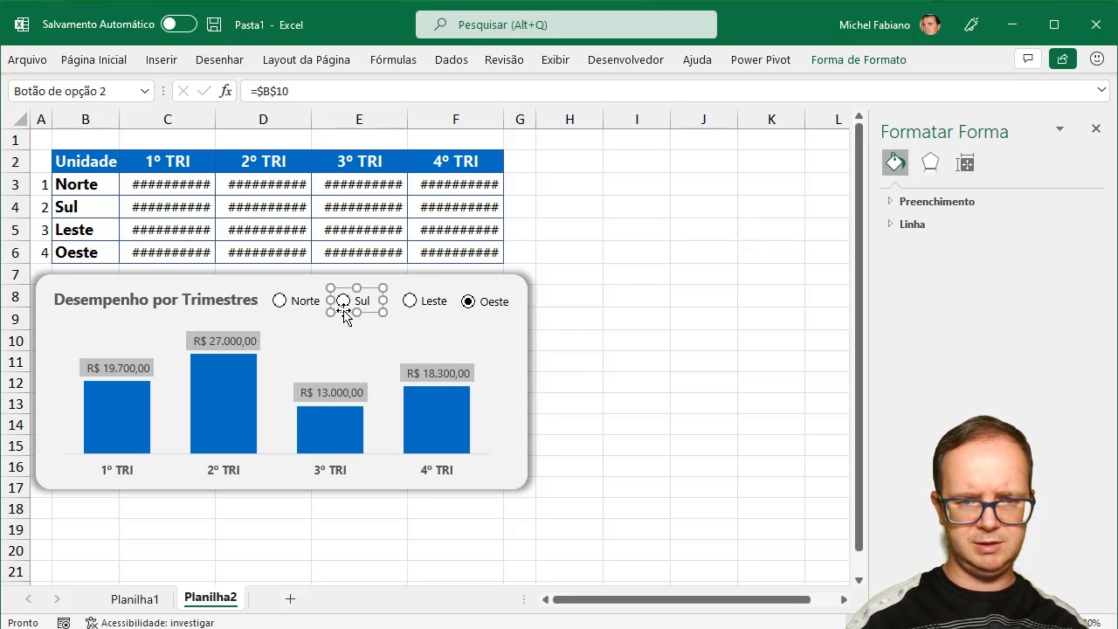
drag(347, 310, 361, 312)
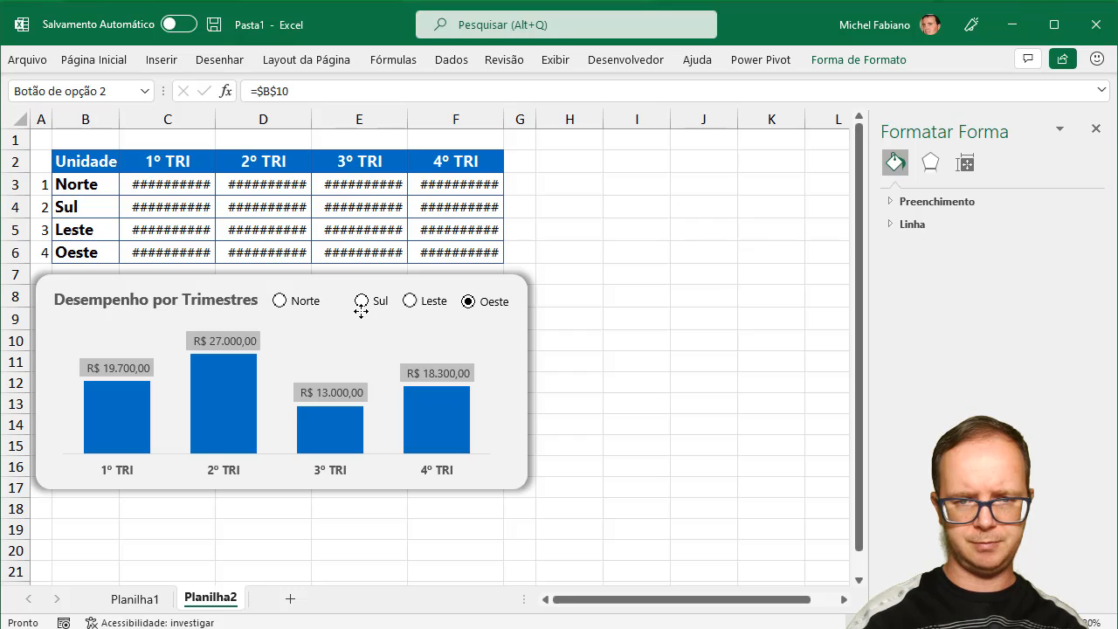
ctrl+click(361, 310)
right_click(300, 309)
click(291, 311)
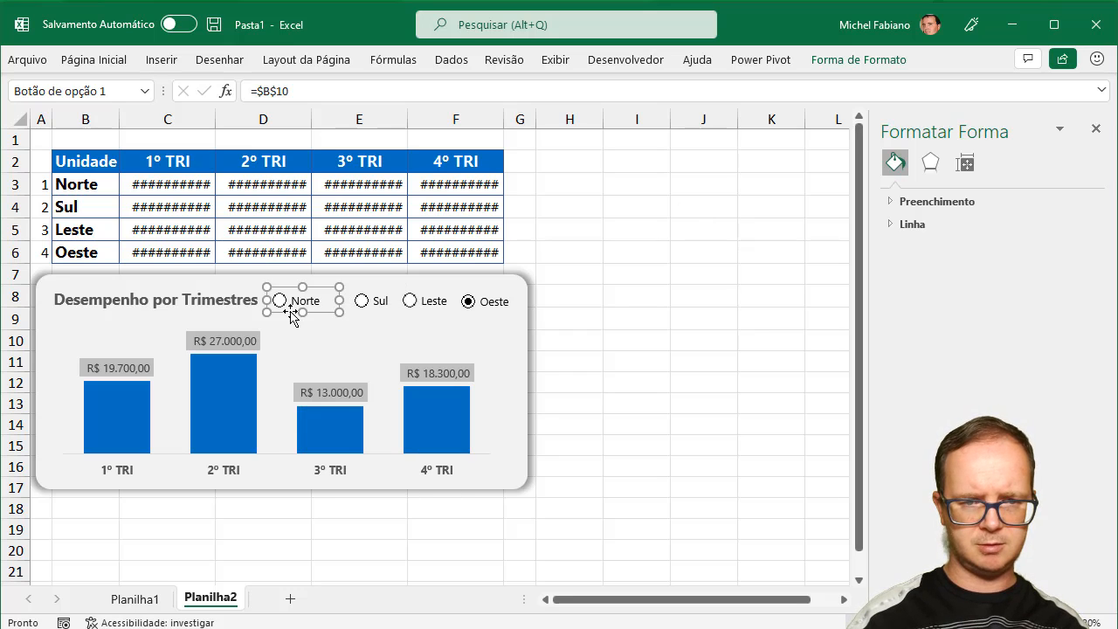
drag(291, 311, 309, 313)
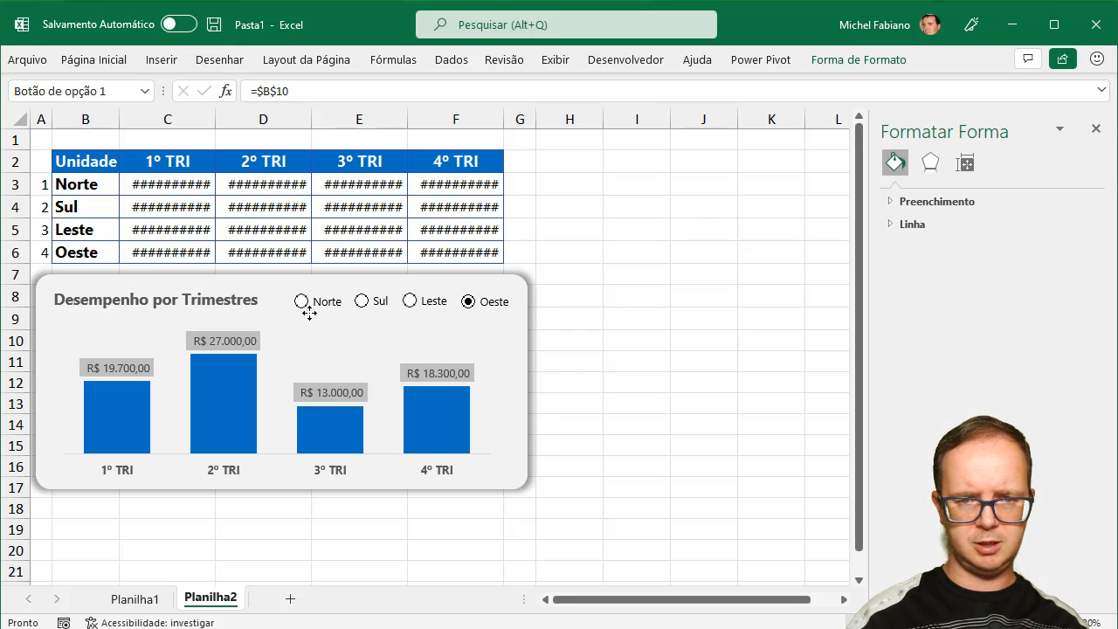
click(651, 357)
Test the repositioned option buttons by switching the chart to Leste, Sul and Norte.
click(410, 305)
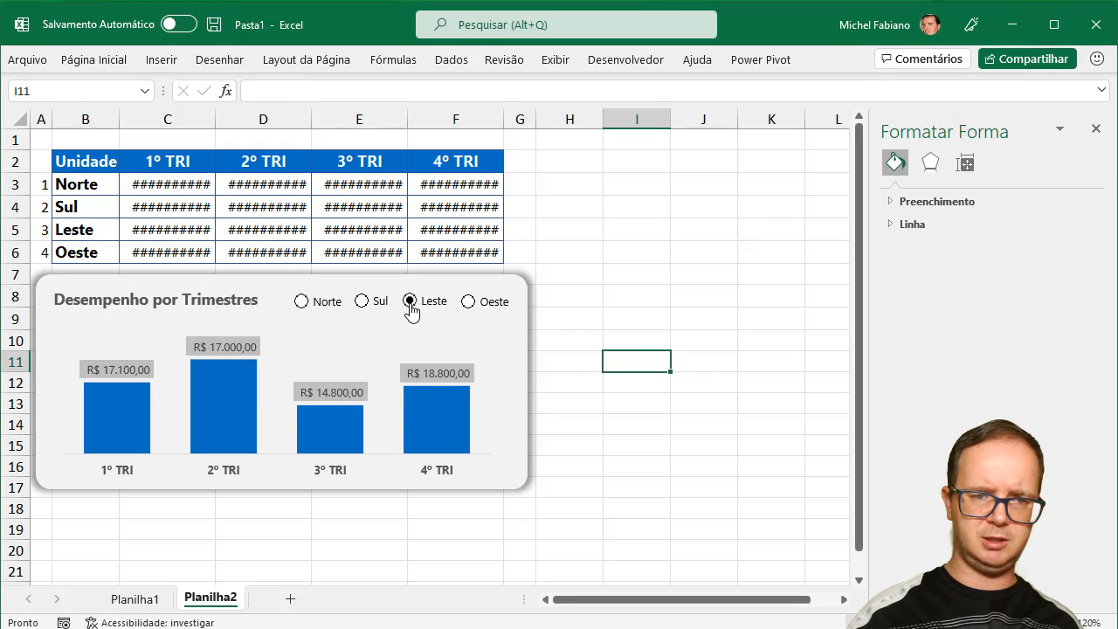
click(364, 303)
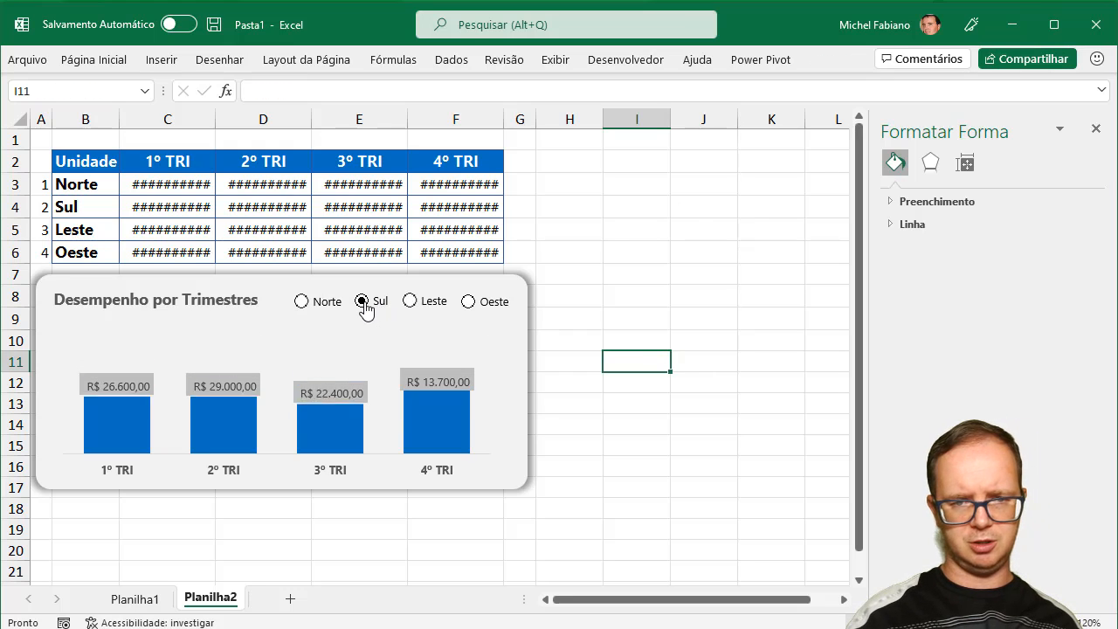
click(302, 304)
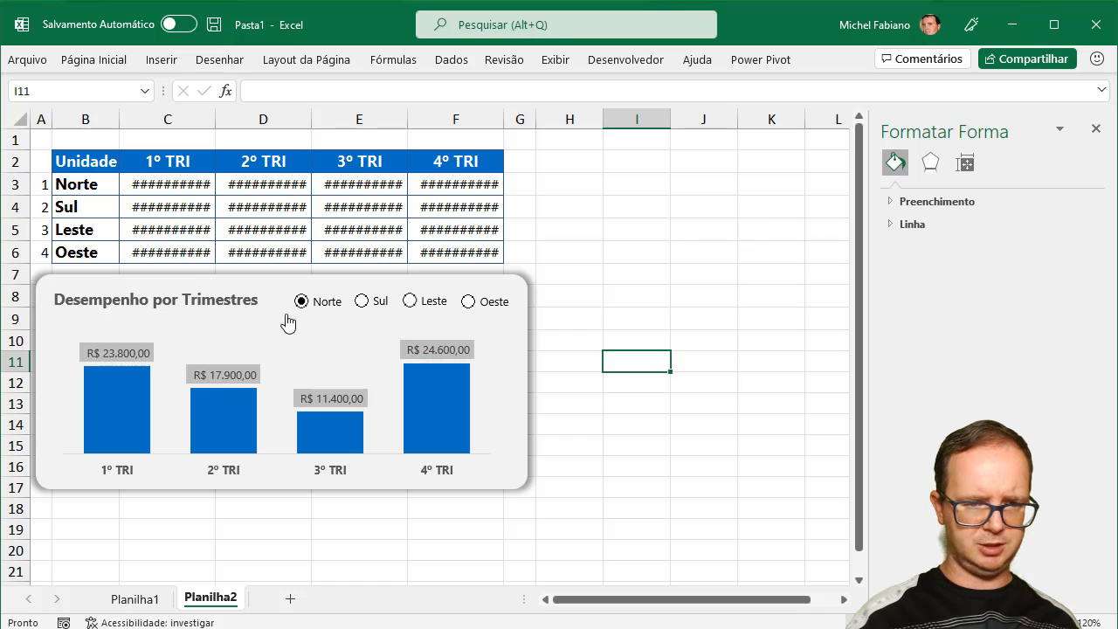
Change the fill of the chart's data labels to a lighter gray.
click(230, 378)
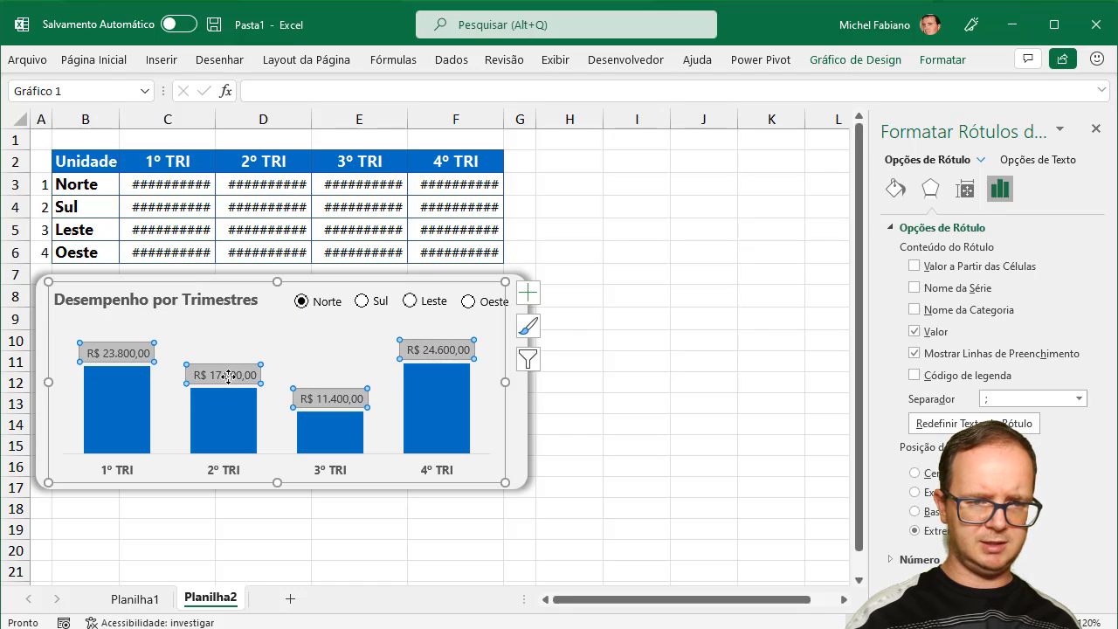
click(94, 59)
click(323, 120)
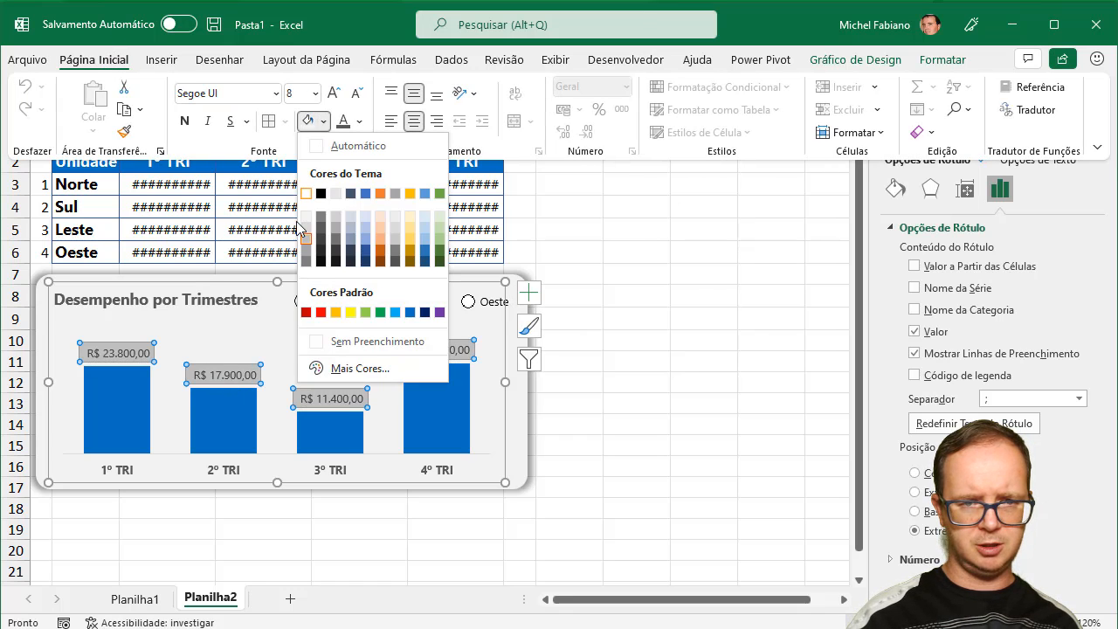
click(305, 229)
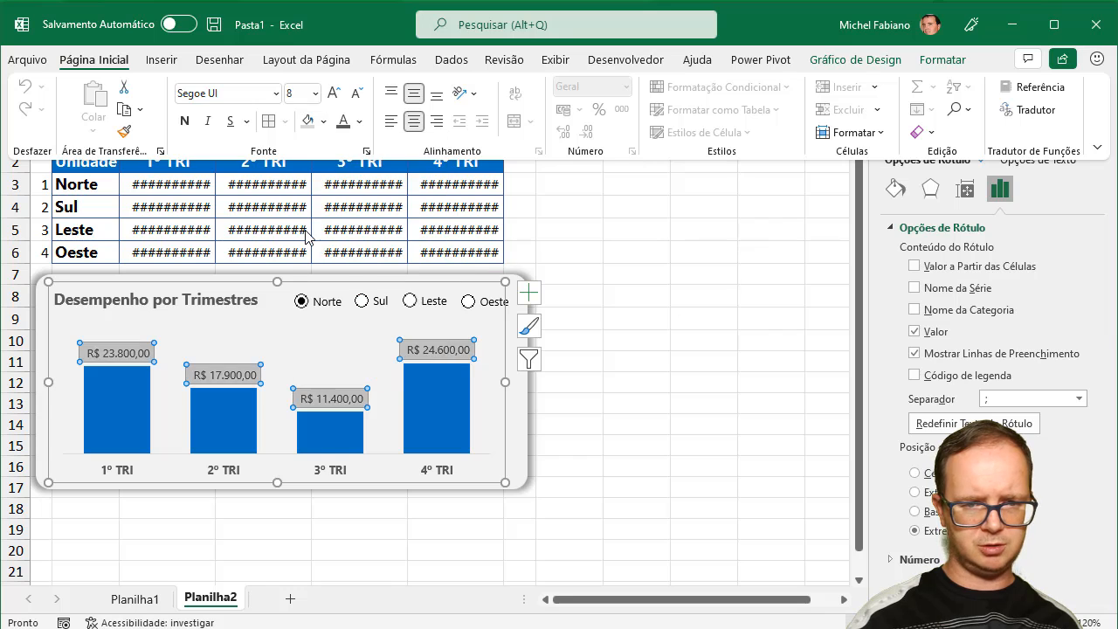
click(604, 333)
click(601, 328)
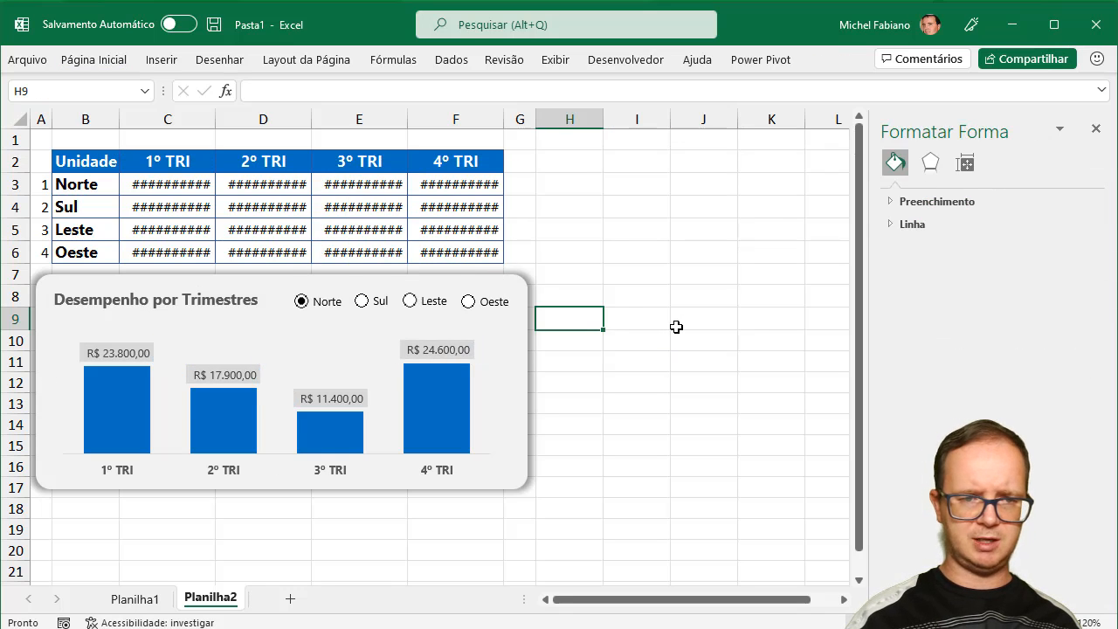
Draw a rectangle about 5.8 cm wide and 0.75 cm high over the row of option buttons.
click(161, 61)
click(243, 133)
click(282, 203)
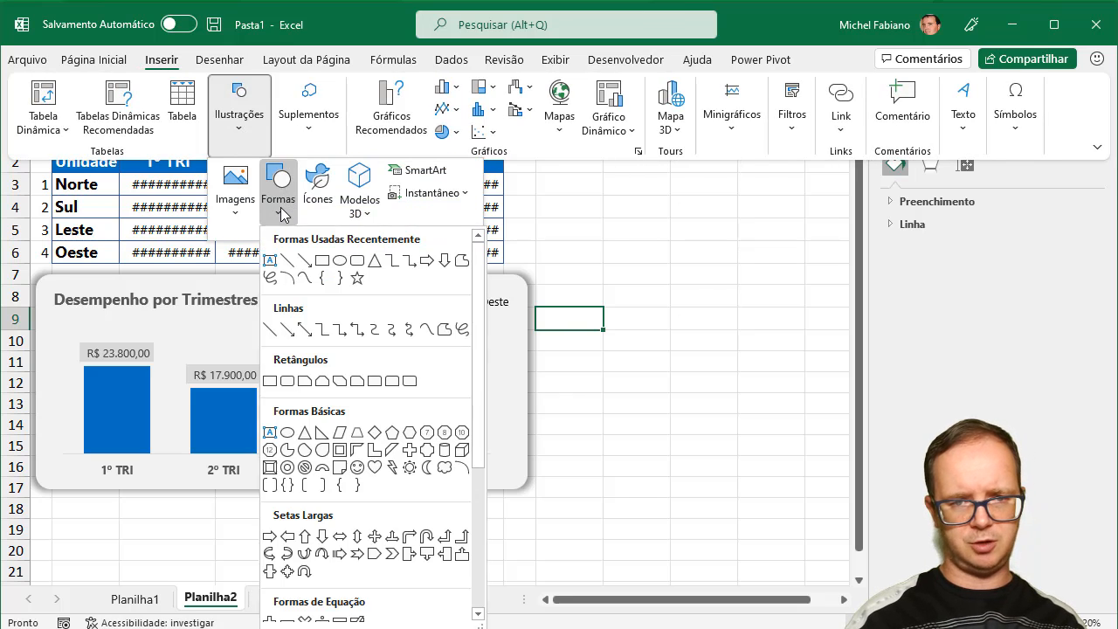
click(322, 261)
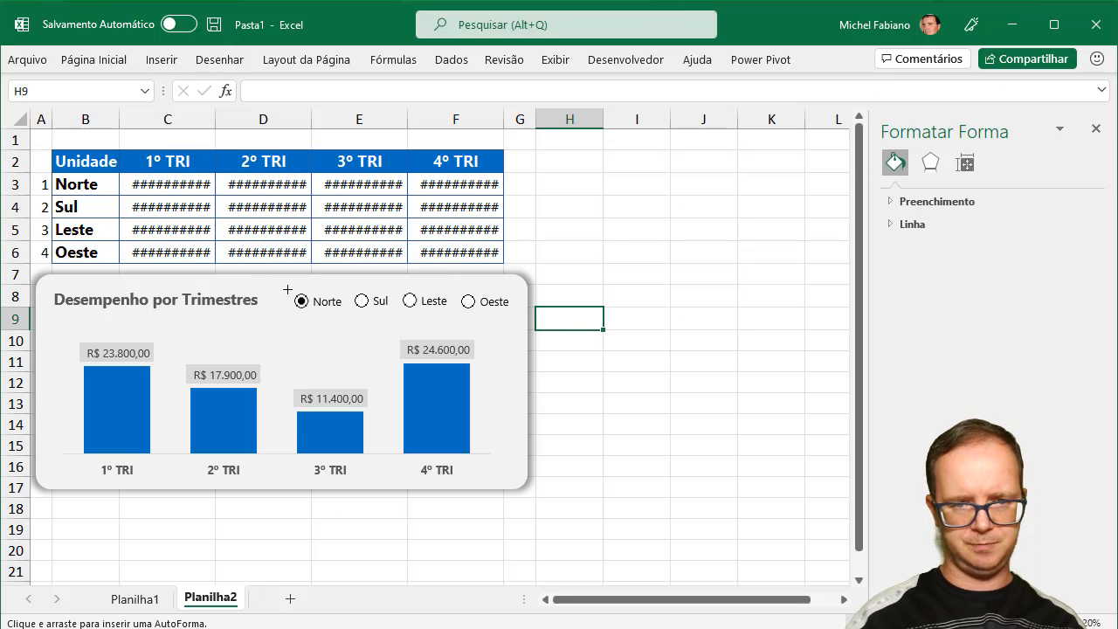
drag(284, 285, 514, 316)
Give the new rectangle a light gray fill and a gray outline.
click(859, 59)
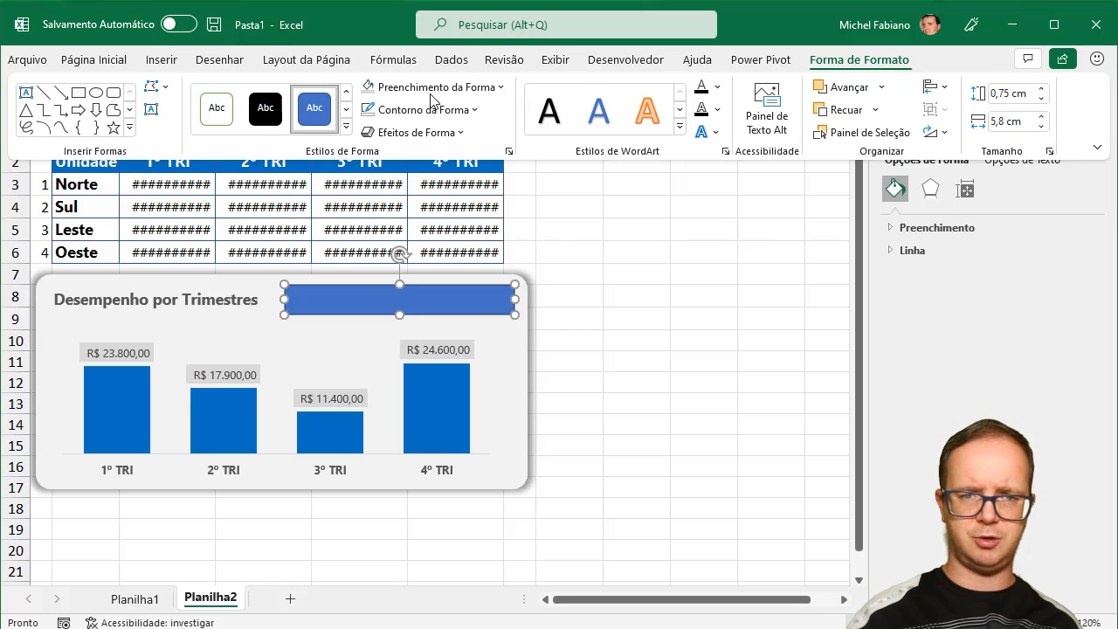
click(374, 91)
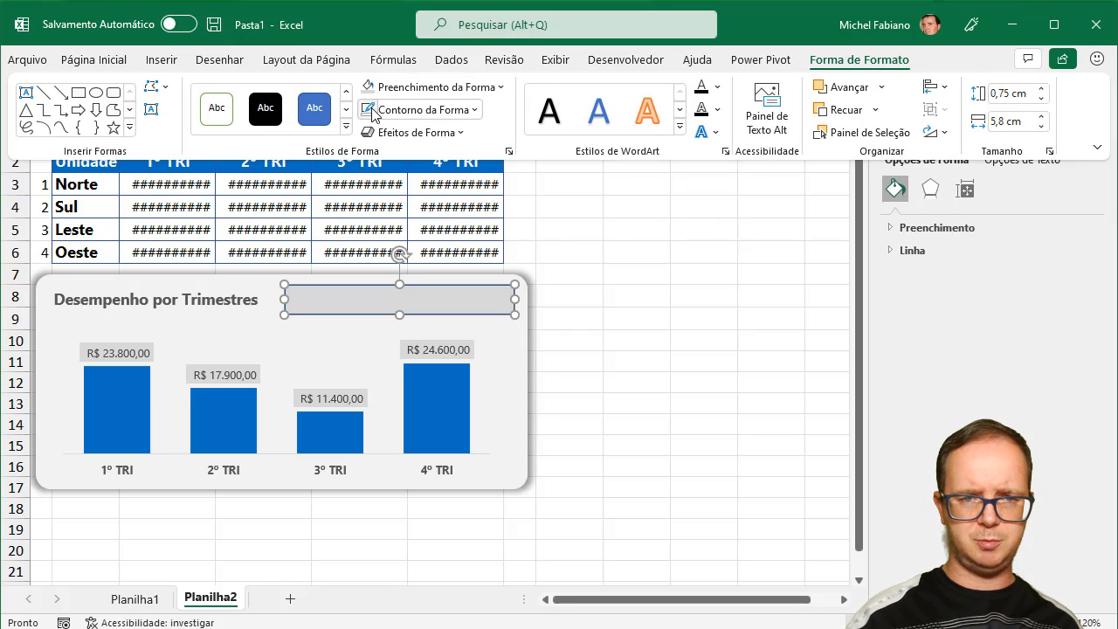
click(371, 109)
Send the gray rectangle backward until it sits behind all four option buttons.
click(846, 111)
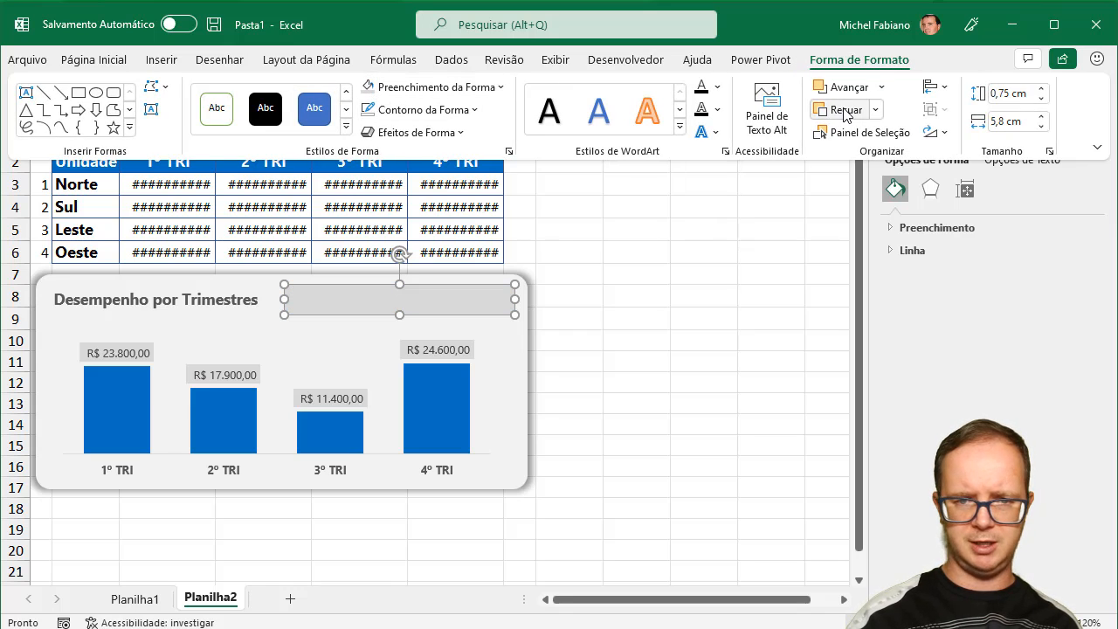
click(847, 111)
click(847, 111)
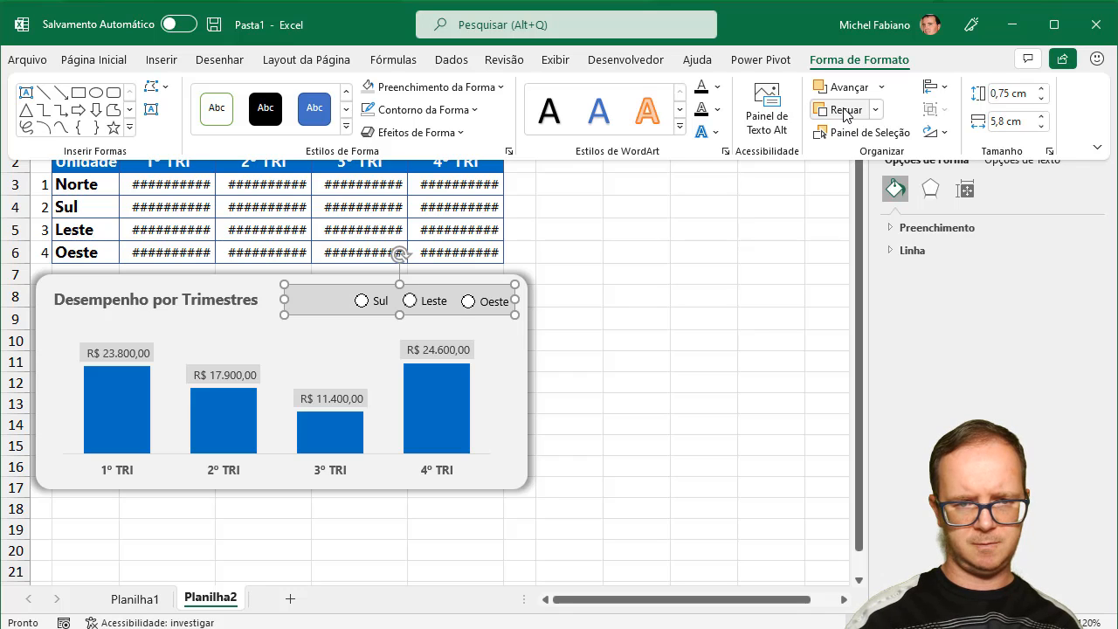
click(846, 111)
click(714, 297)
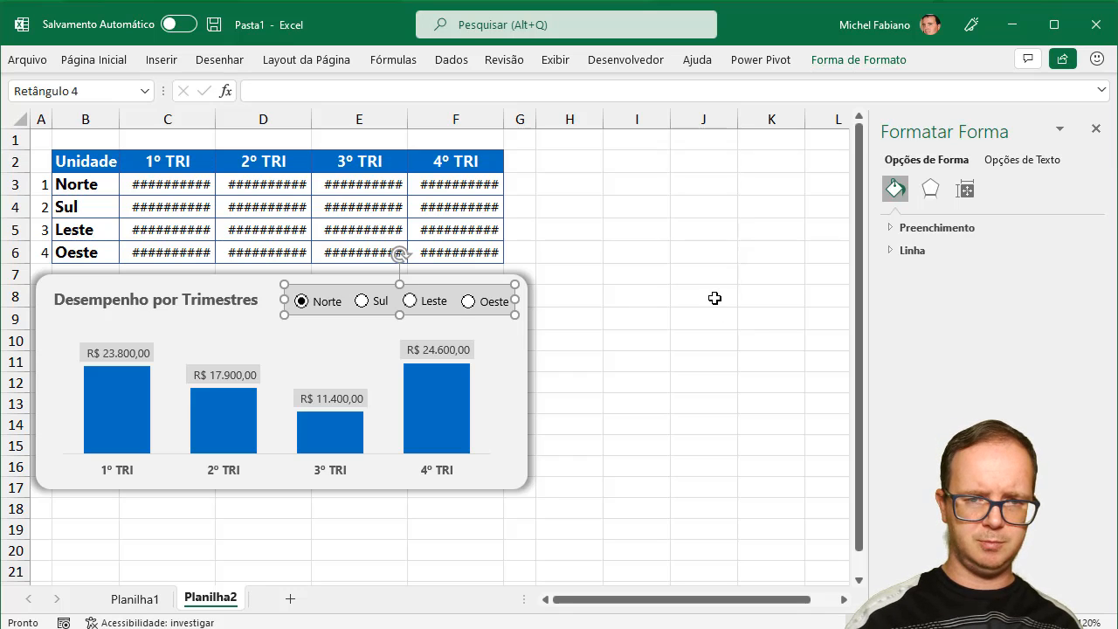
click(714, 298)
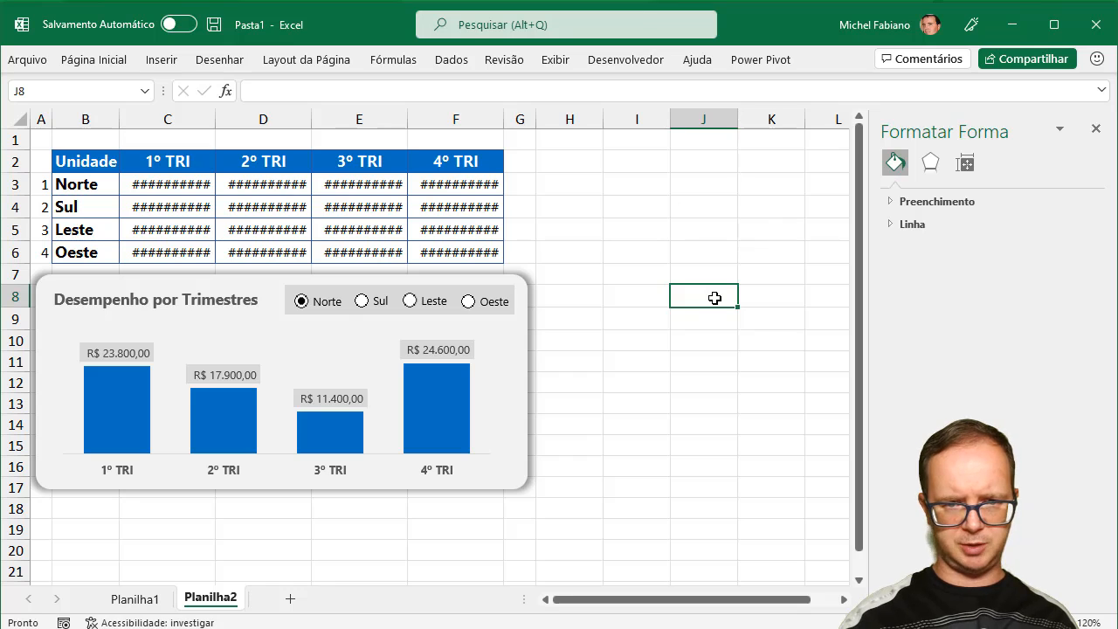
Give the rectangle behind the option buttons a darker gray outline and remove its fill.
click(469, 291)
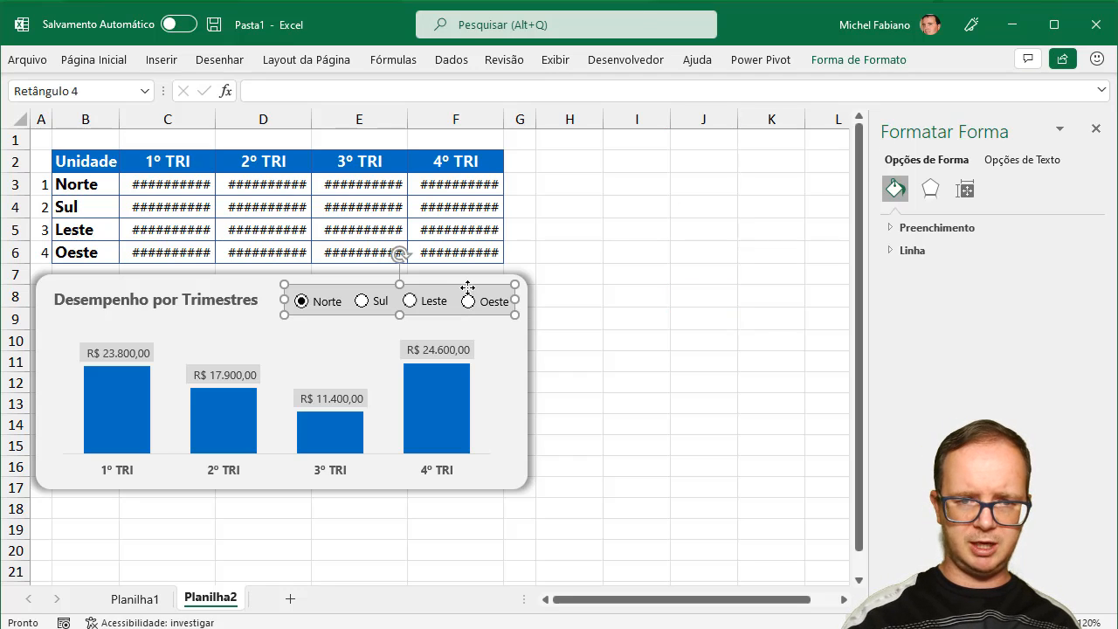
click(878, 62)
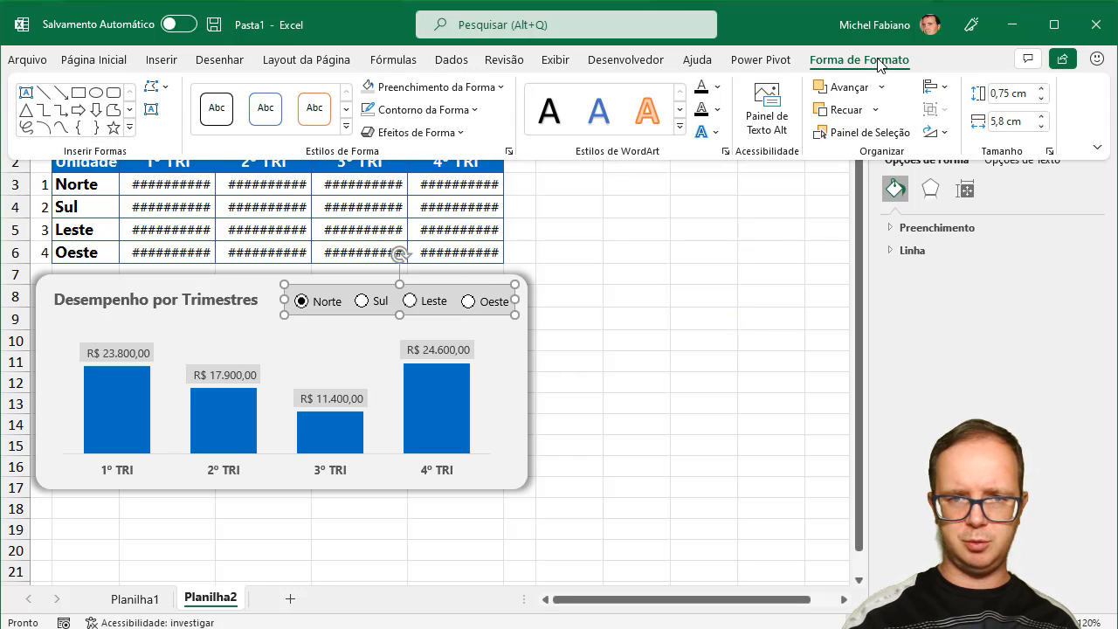
click(428, 109)
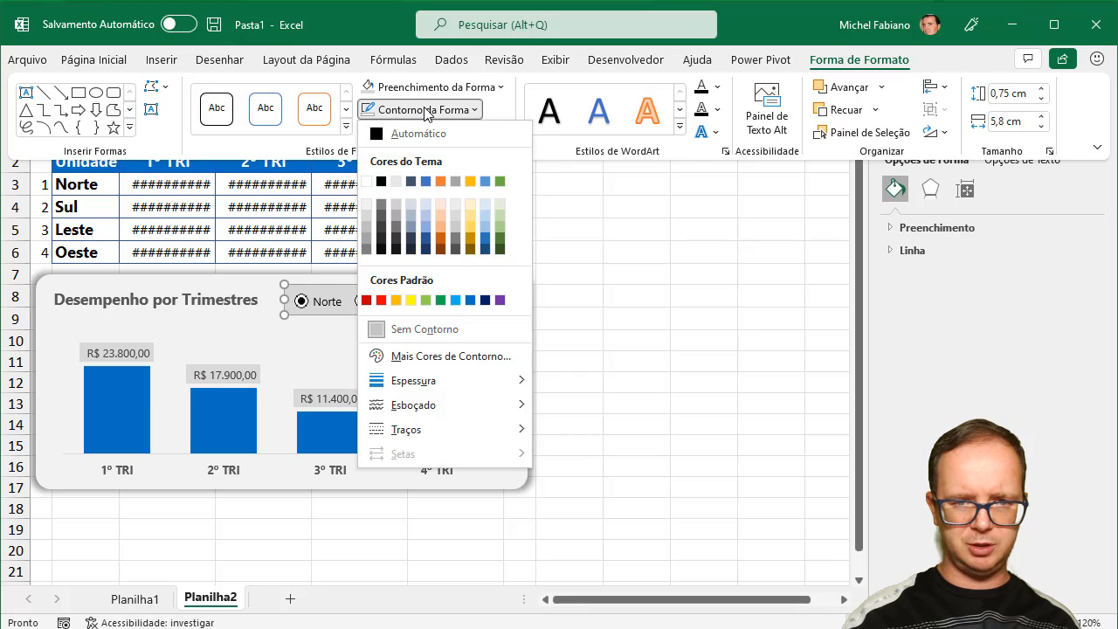
click(370, 229)
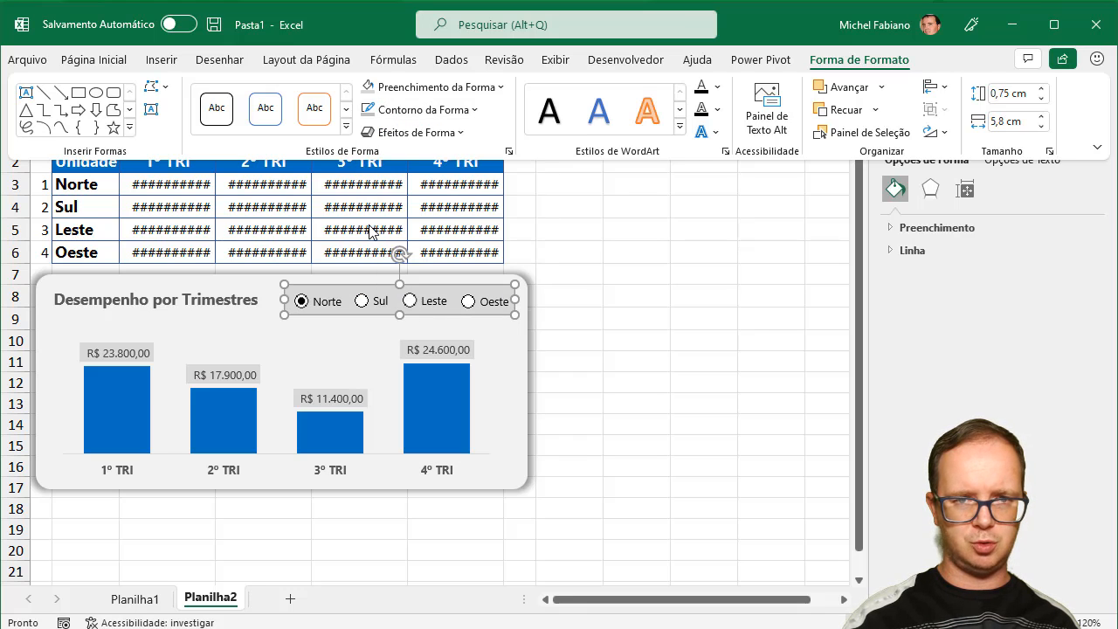
click(432, 86)
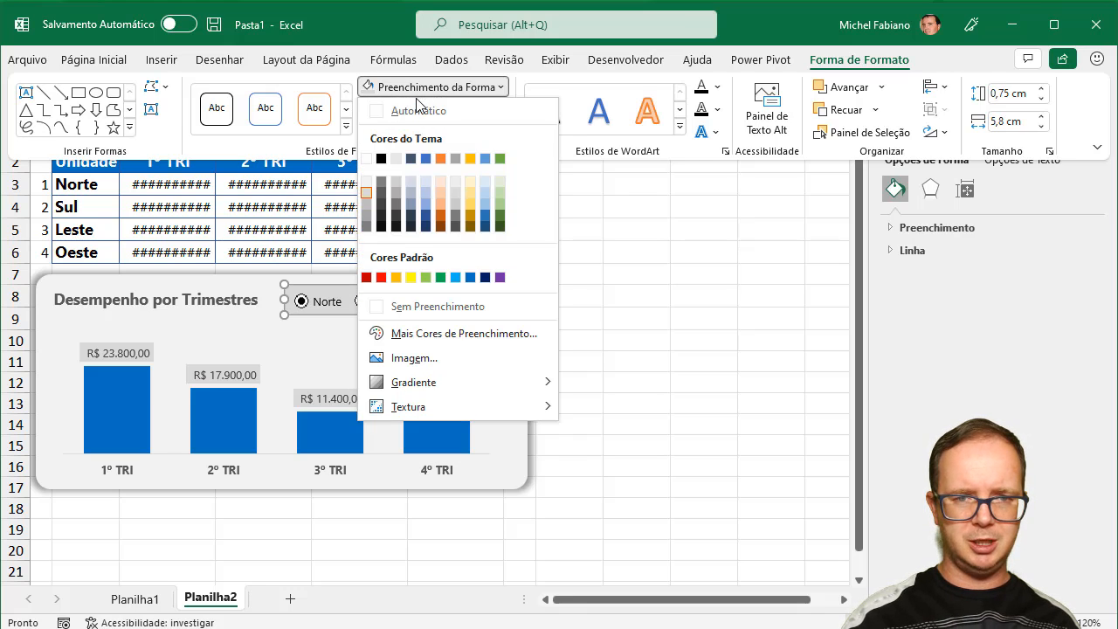
click(421, 307)
click(610, 313)
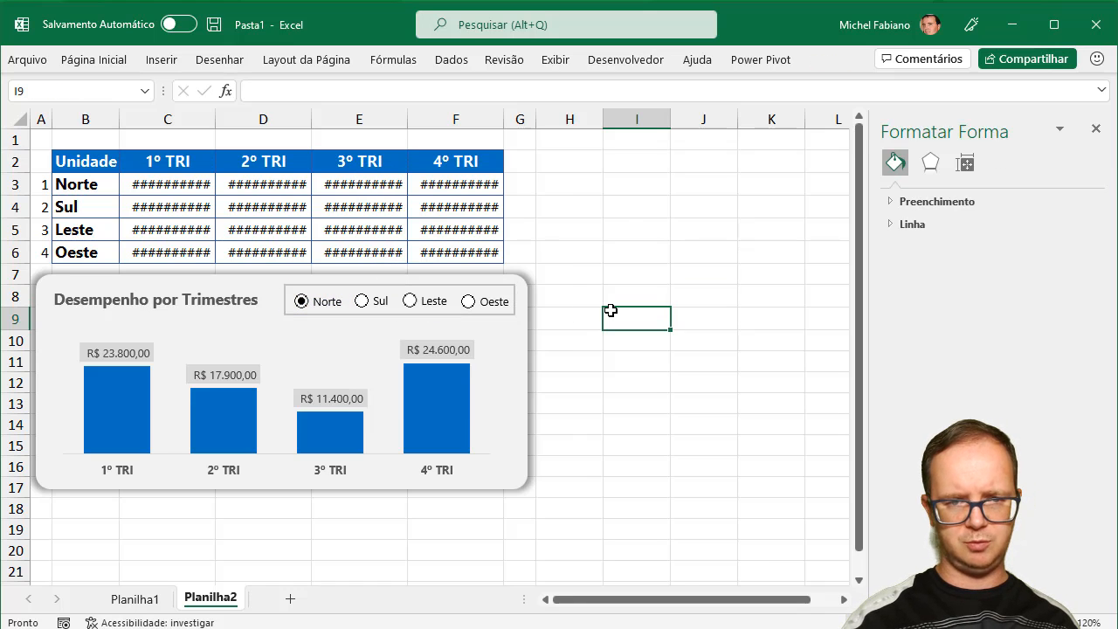
Set the outline thickness of the rectangle around the option buttons to ½ pt.
click(465, 288)
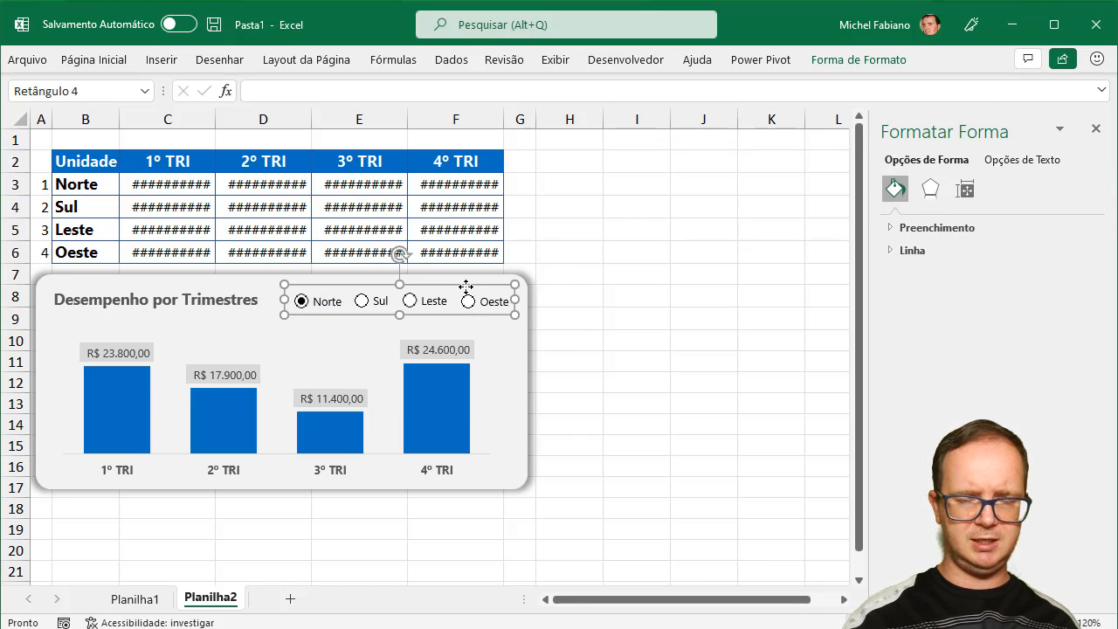
click(856, 61)
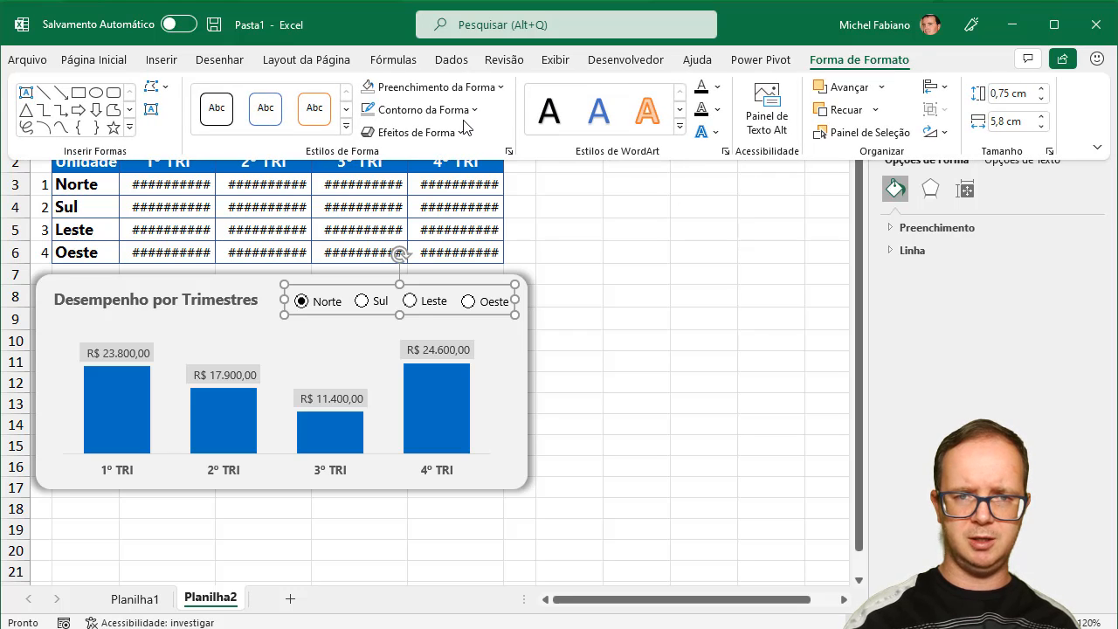
click(423, 109)
mouse_move(508, 393)
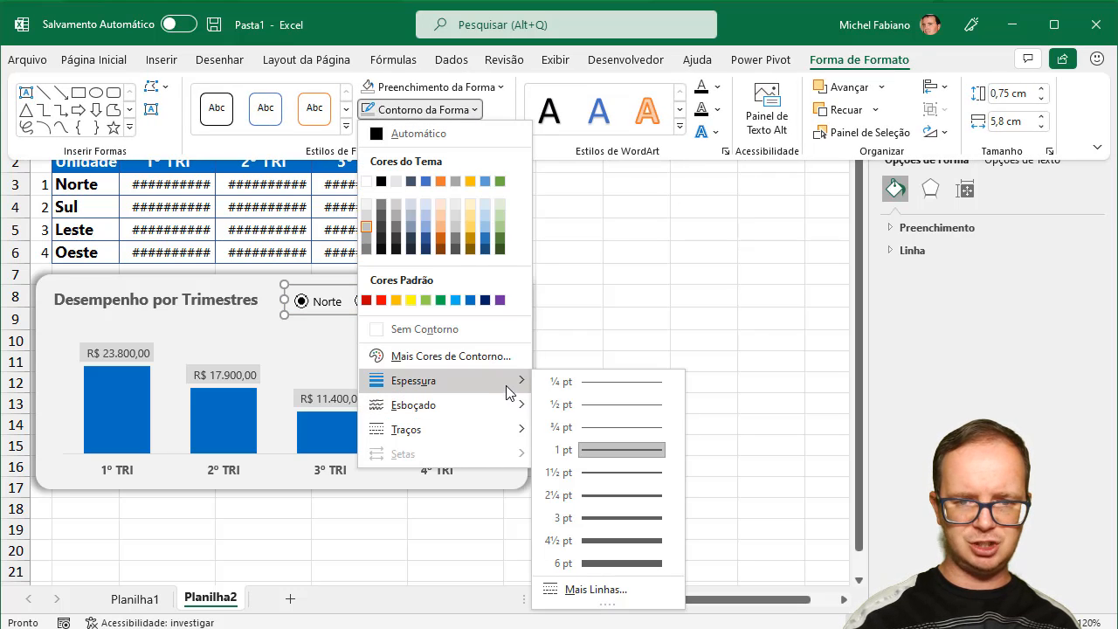
click(629, 404)
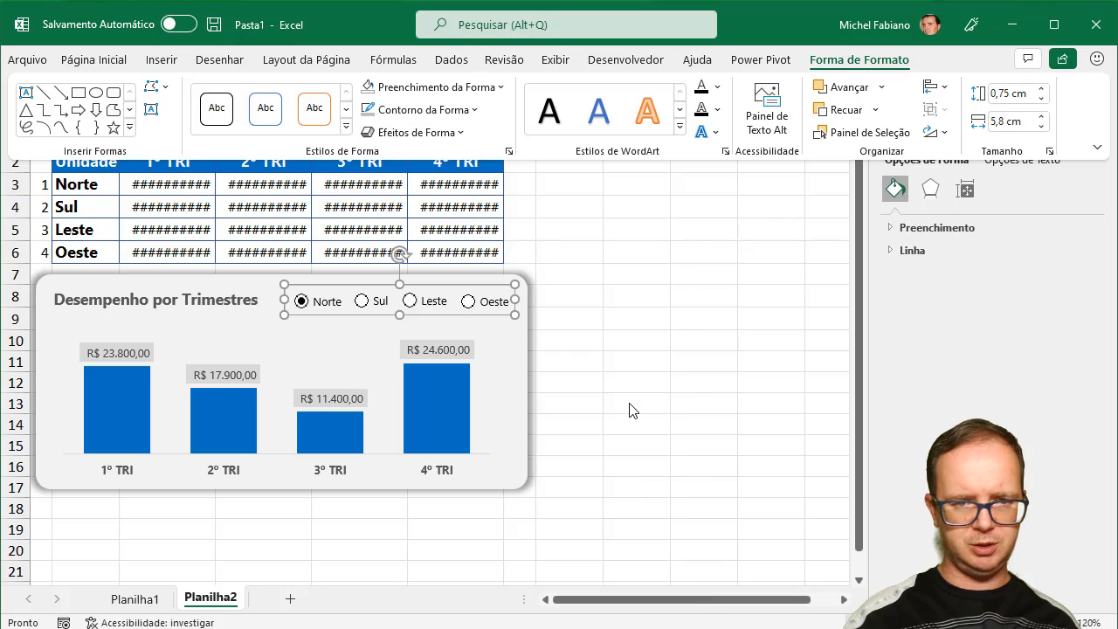
click(630, 327)
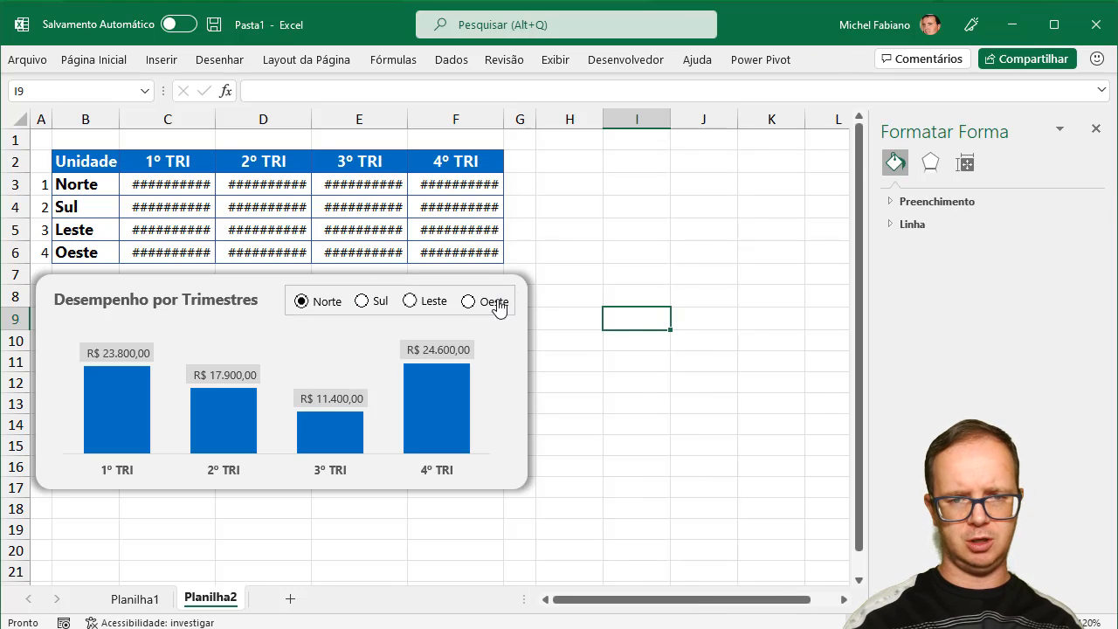
Reduce the height of the rectangle around the option buttons slightly by lowering its upper edge.
click(484, 282)
click(626, 295)
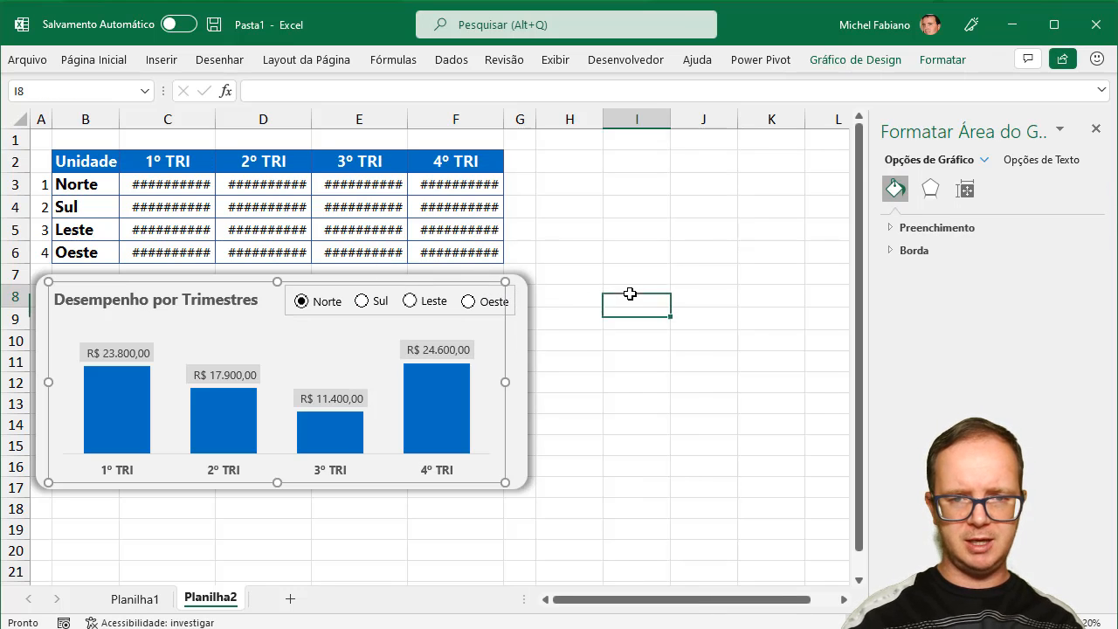
right_click(515, 304)
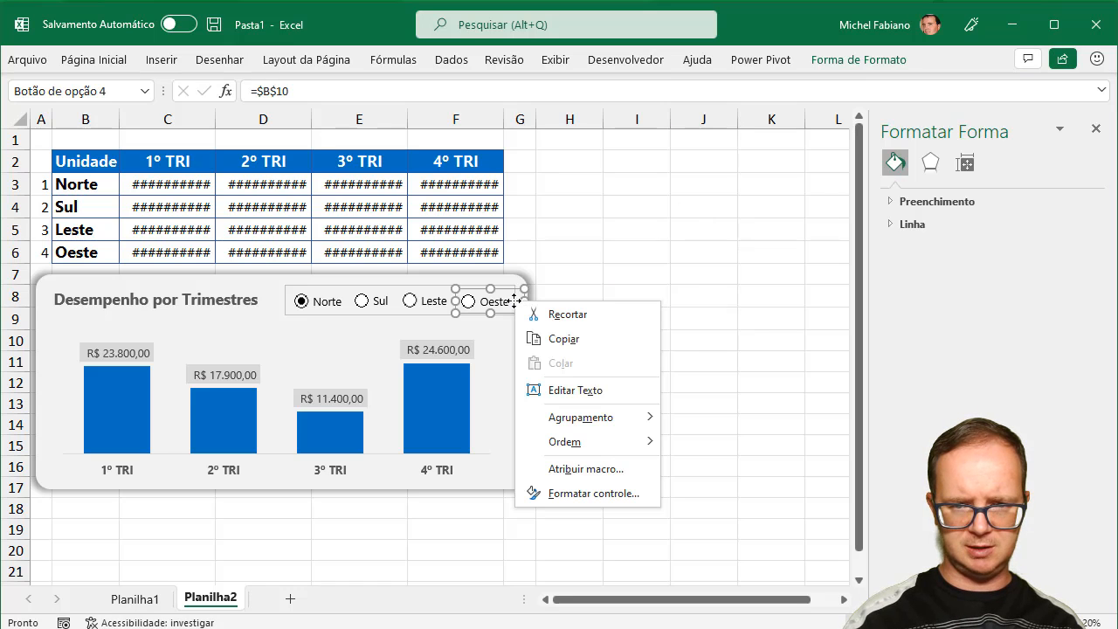
click(456, 292)
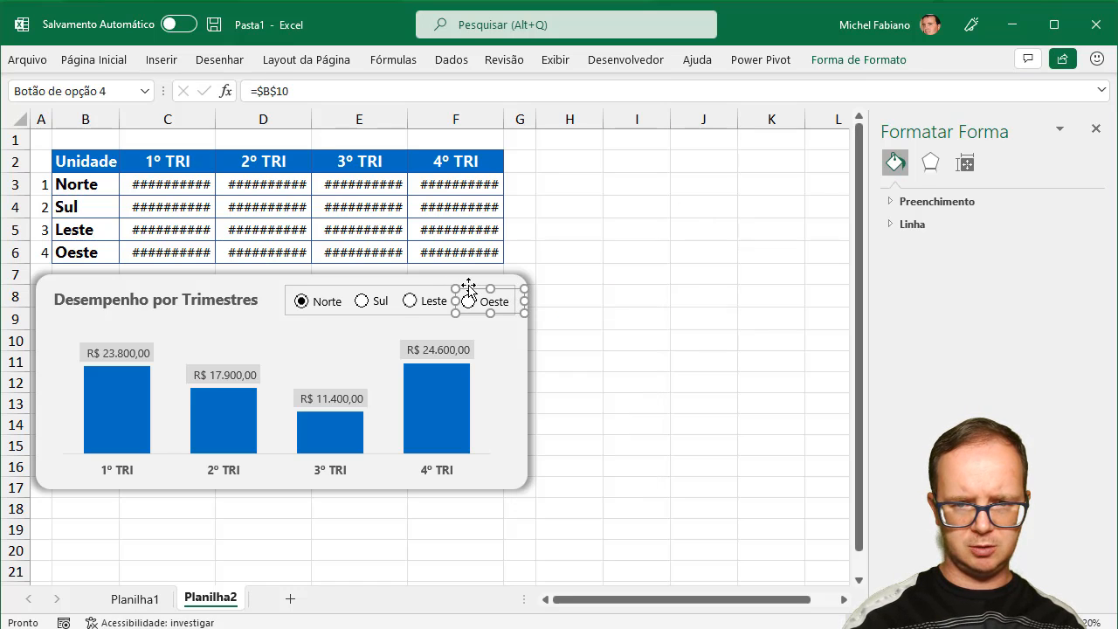
click(469, 288)
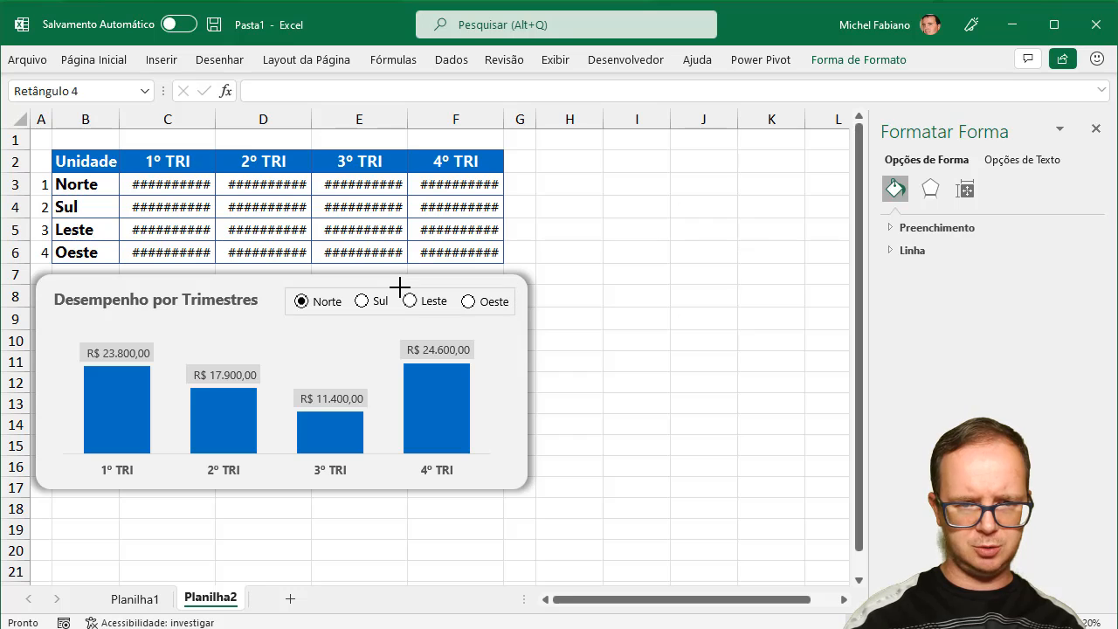
click(633, 334)
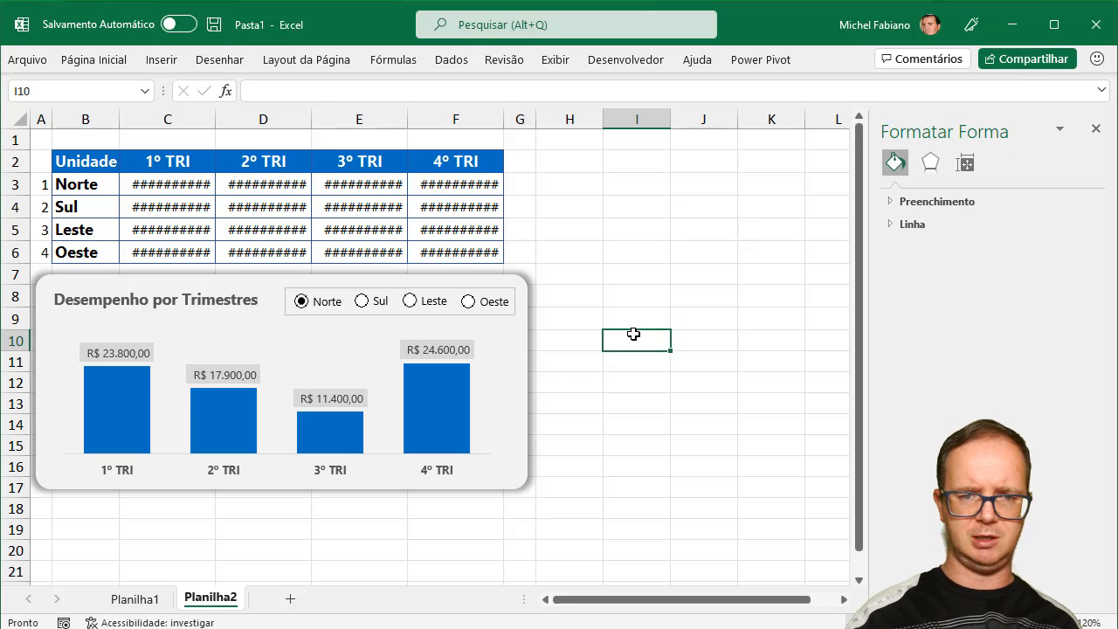
Test the framed option buttons by switching the chart to Leste, Sul and Norte.
click(410, 300)
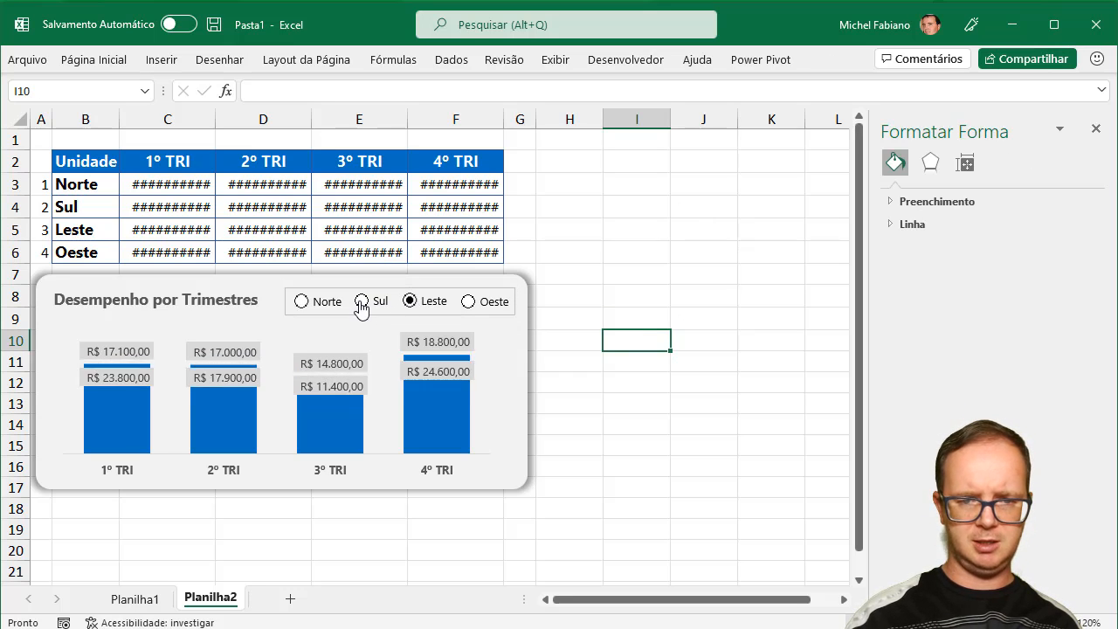
click(361, 302)
click(301, 302)
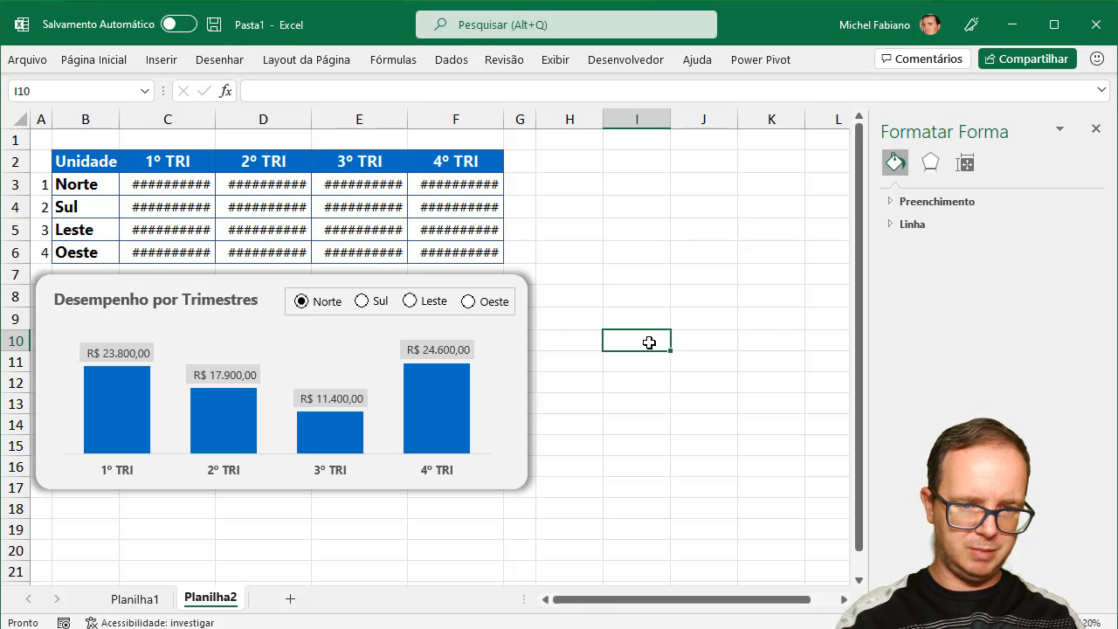
Try the finished example on Planilha1 by switching its chart to Sul, Norte and Leste.
click(135, 600)
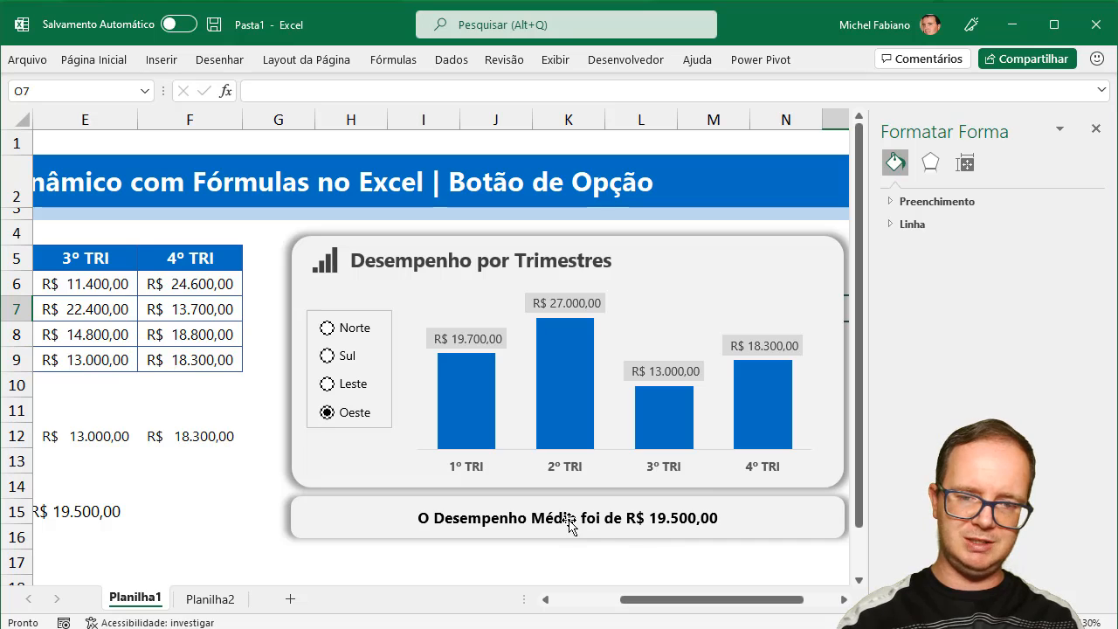
click(327, 356)
click(330, 332)
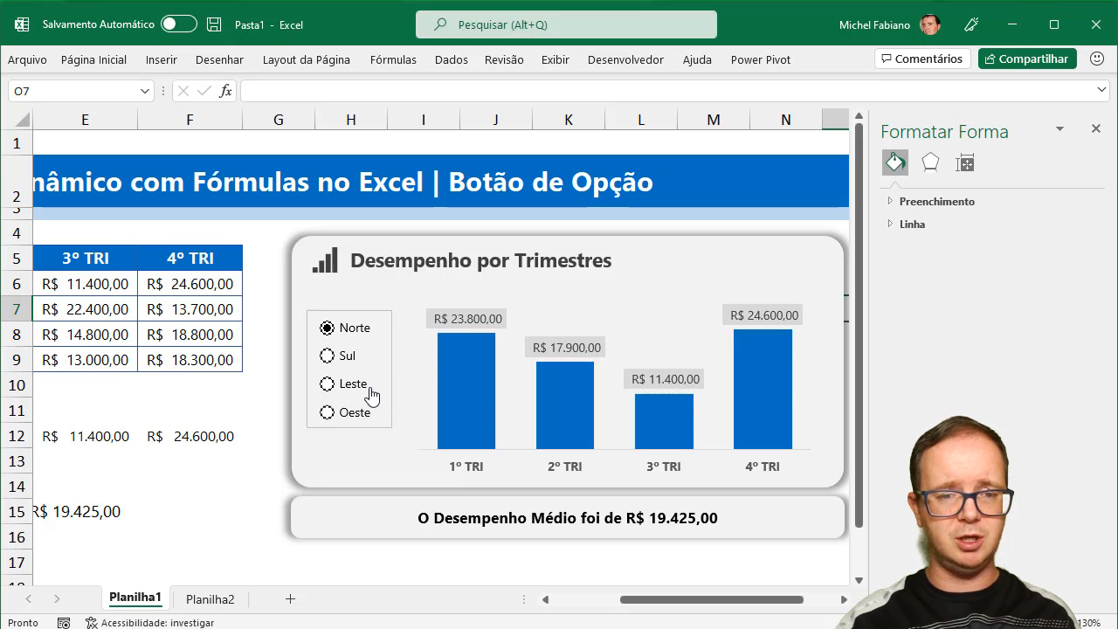
click(369, 395)
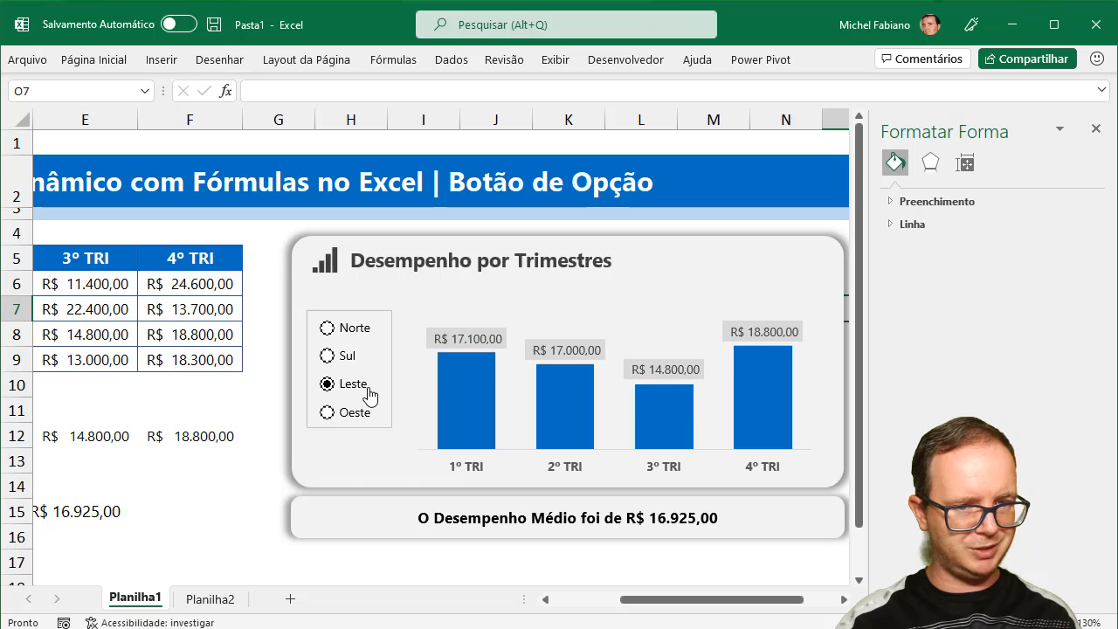
Hide the gridlines on Planilha2 and close the shape formatting pane.
click(210, 600)
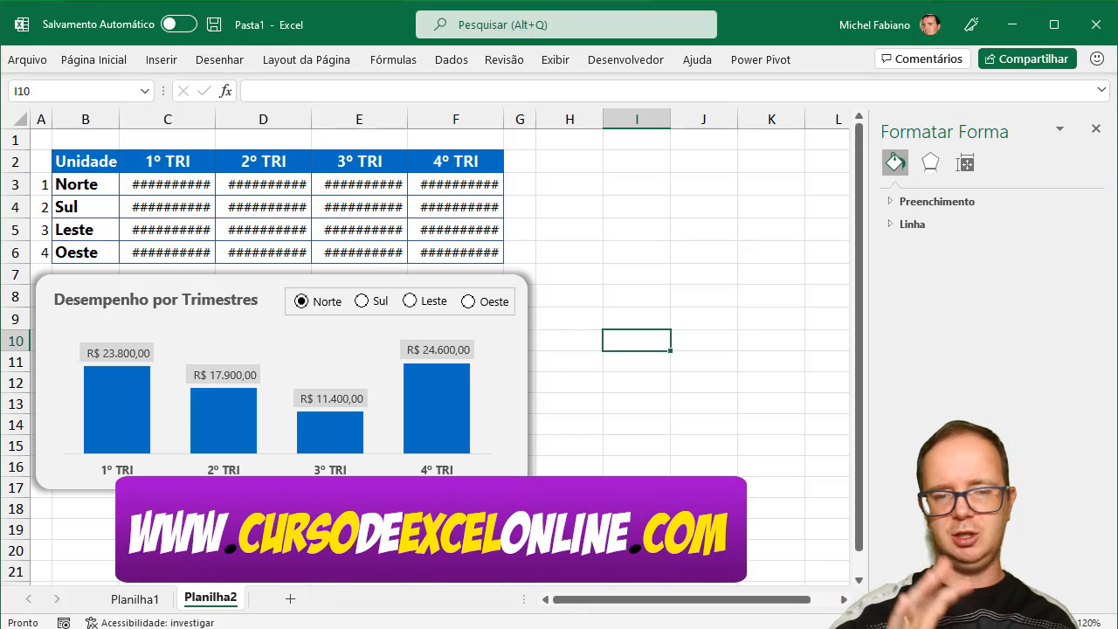
click(555, 60)
click(486, 109)
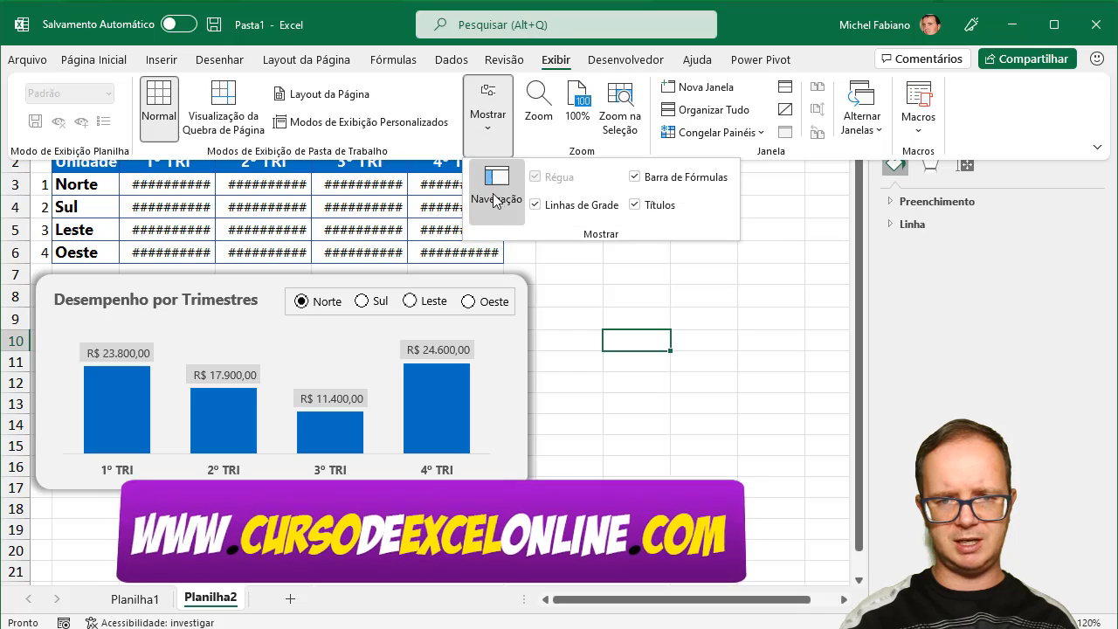
click(553, 208)
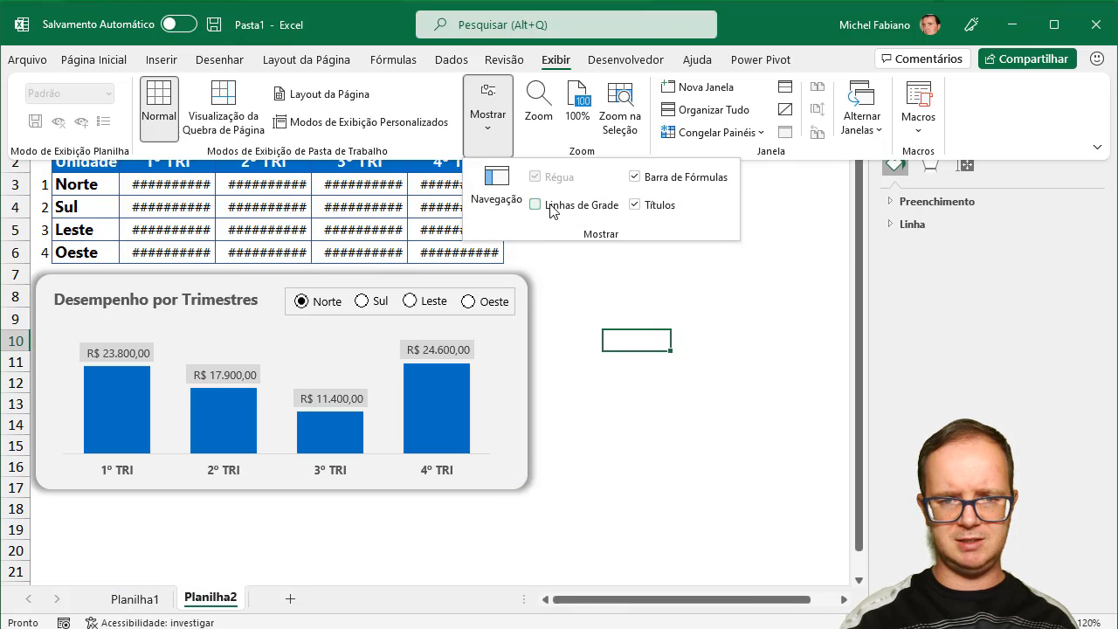
click(632, 255)
click(774, 347)
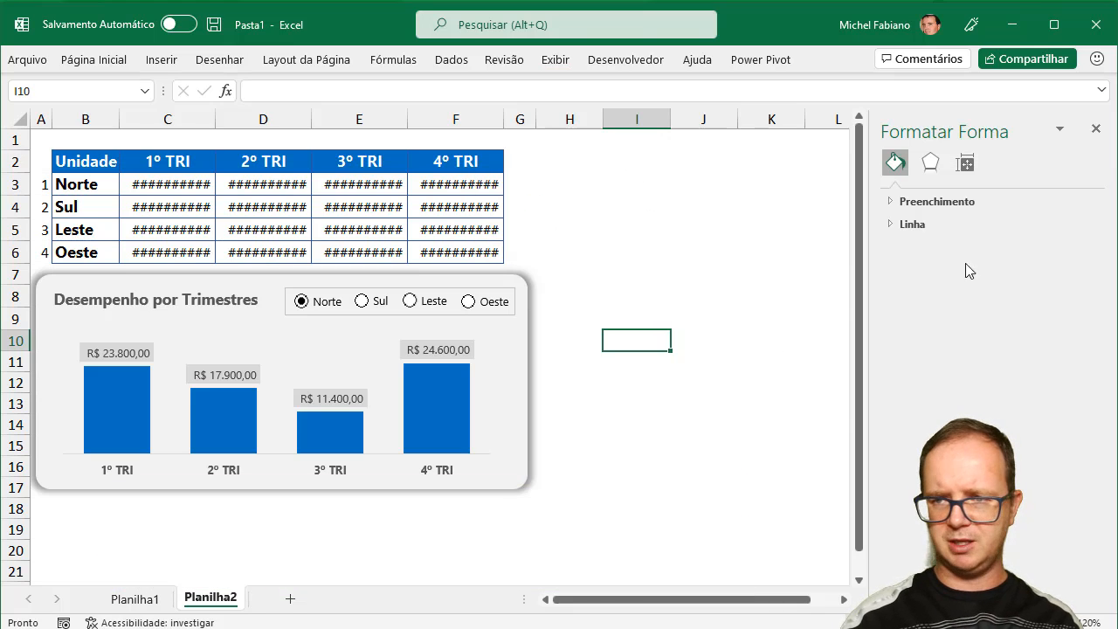
click(1096, 128)
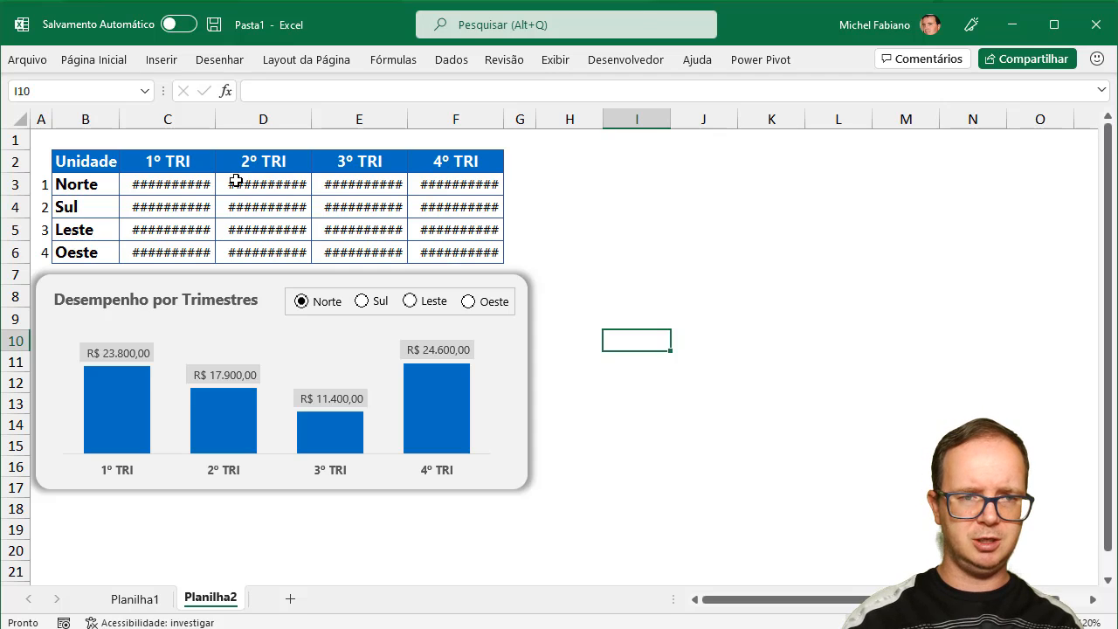
Reduce the font size of the values in C3:F6 to 8 and center them vertically and horizontally.
drag(183, 182, 454, 252)
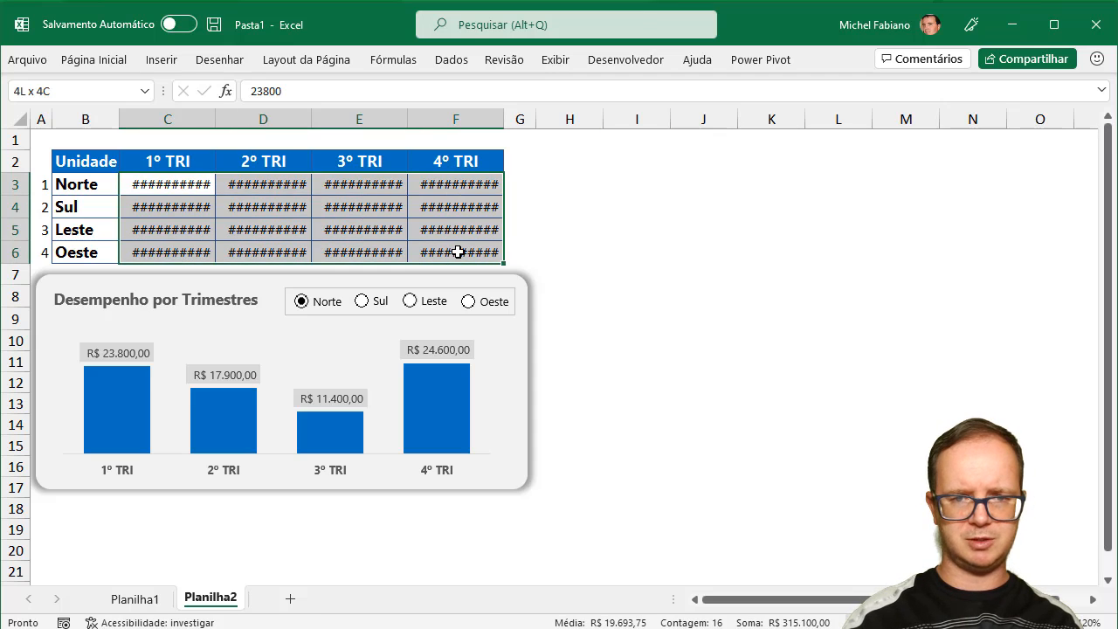
click(111, 65)
click(354, 93)
click(355, 93)
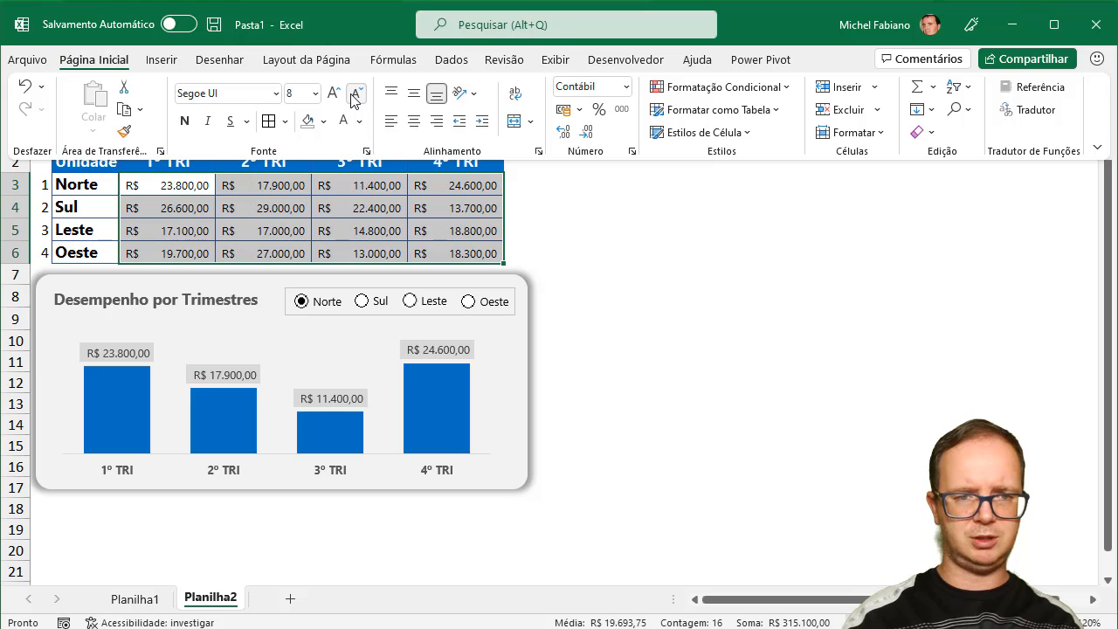
click(414, 93)
click(415, 120)
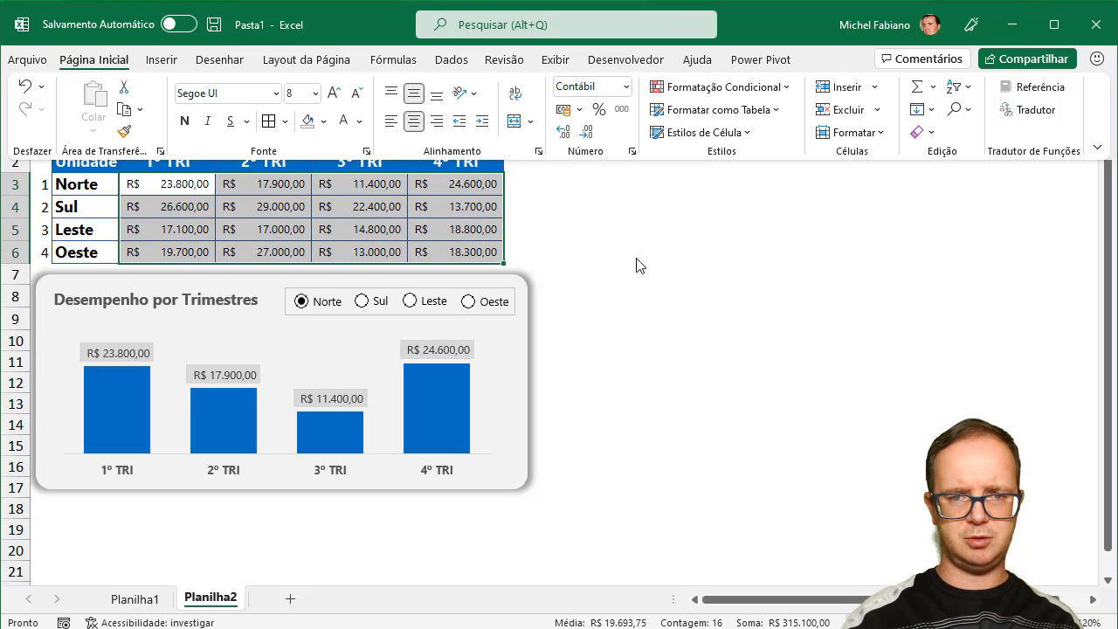
click(661, 274)
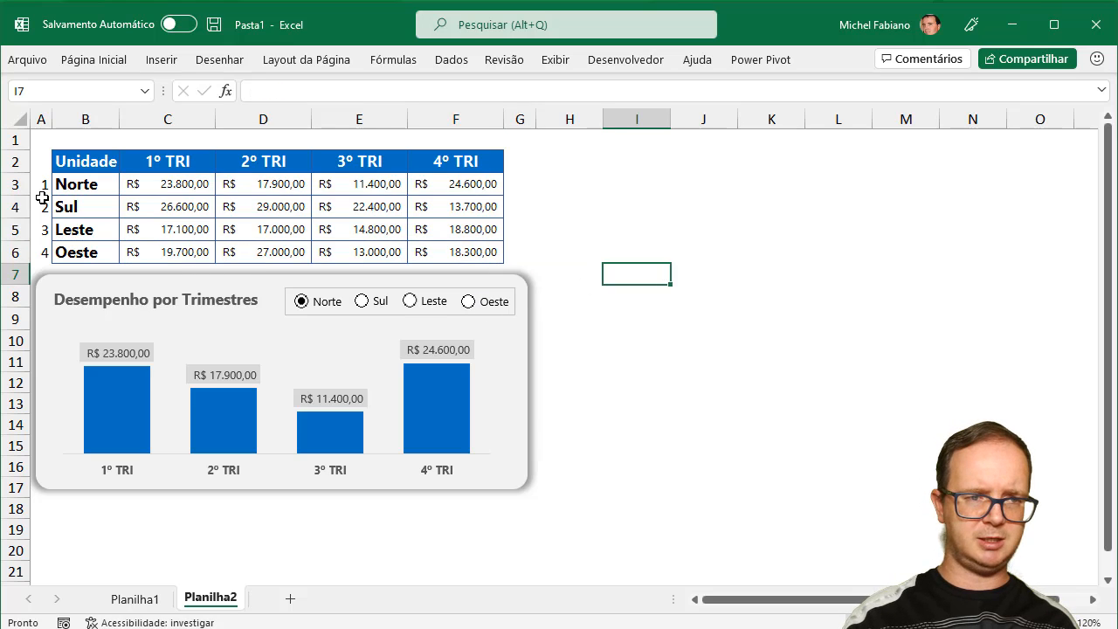
Delete the helper numbers 1 to 4 from A3:A6 beside the unit names and widen column A slightly.
drag(40, 185, 41, 249)
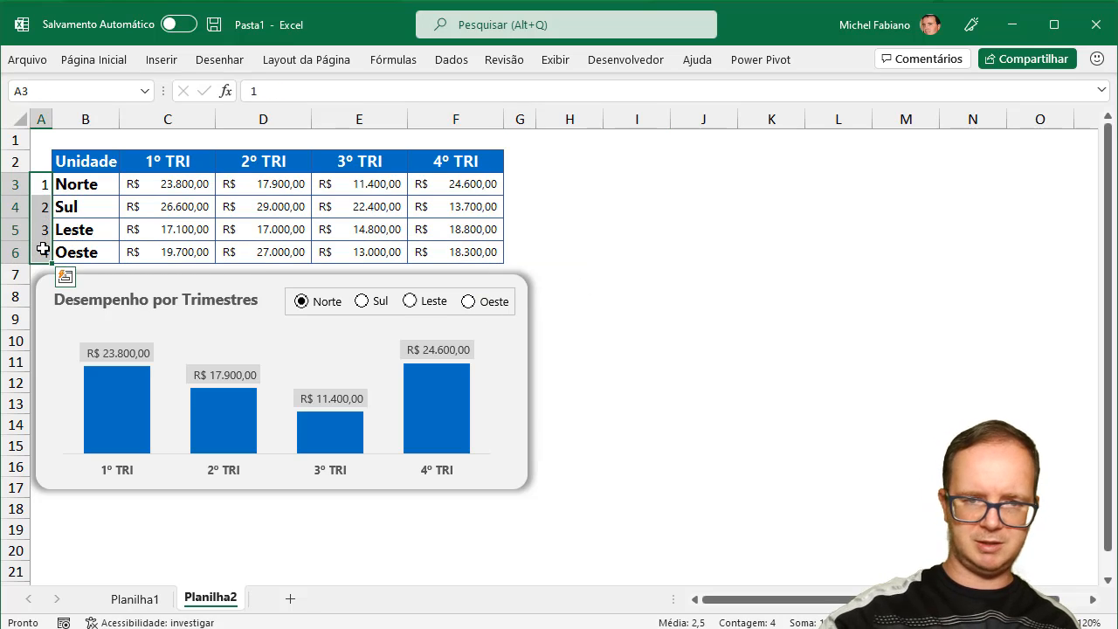
key(Delete)
click(711, 257)
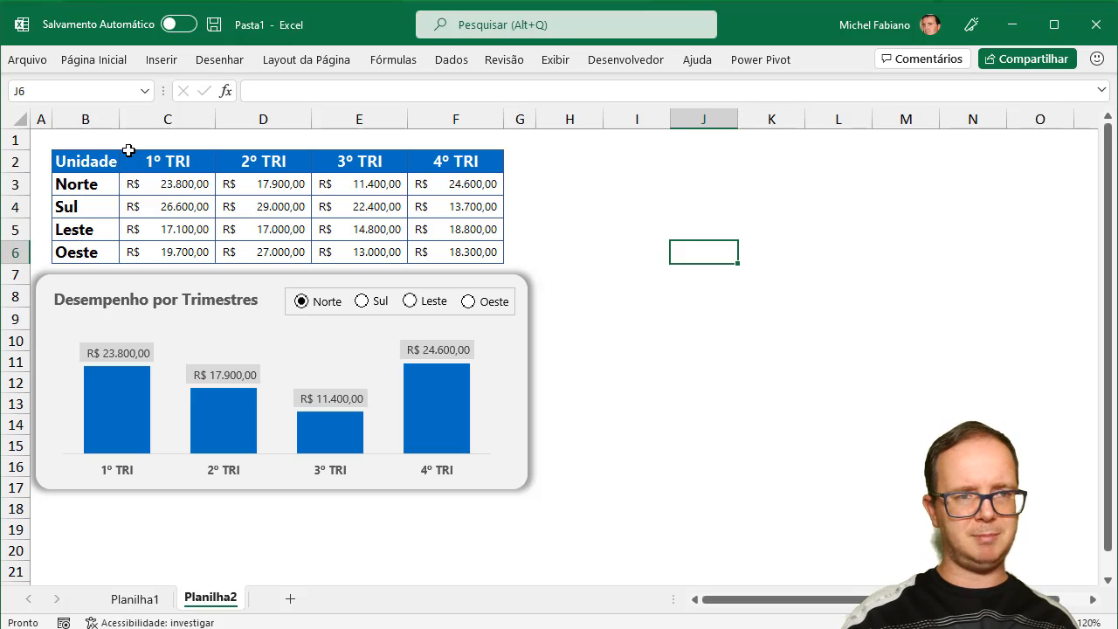
drag(56, 124, 77, 125)
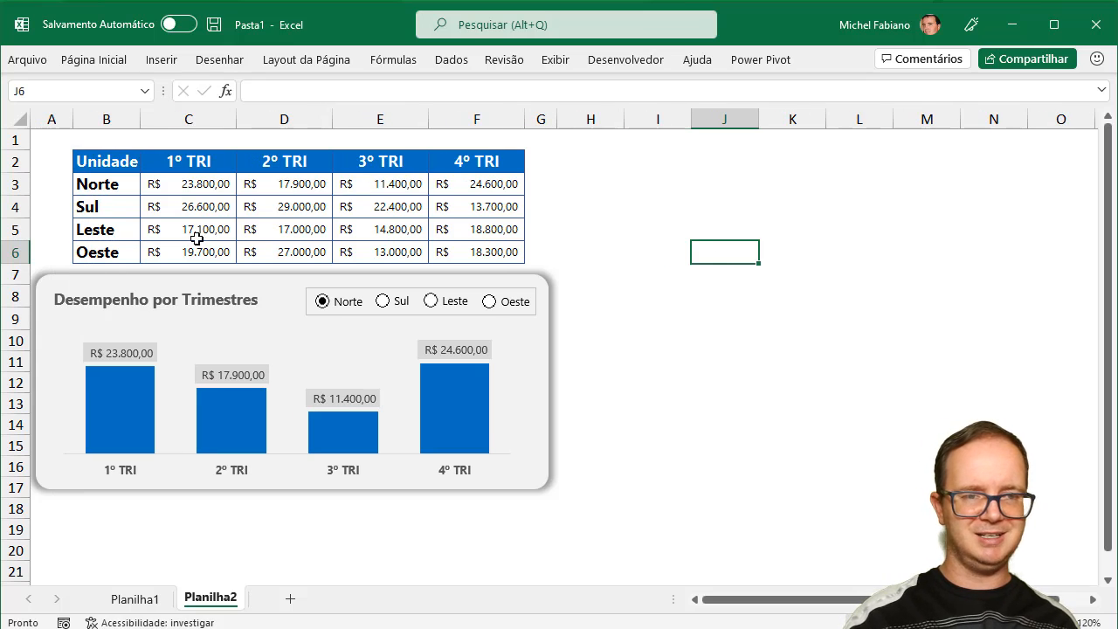
Test the chart on Planilha2 by switching it to Sul, Leste and Oeste, and back through Leste and Sul to Norte.
click(209, 212)
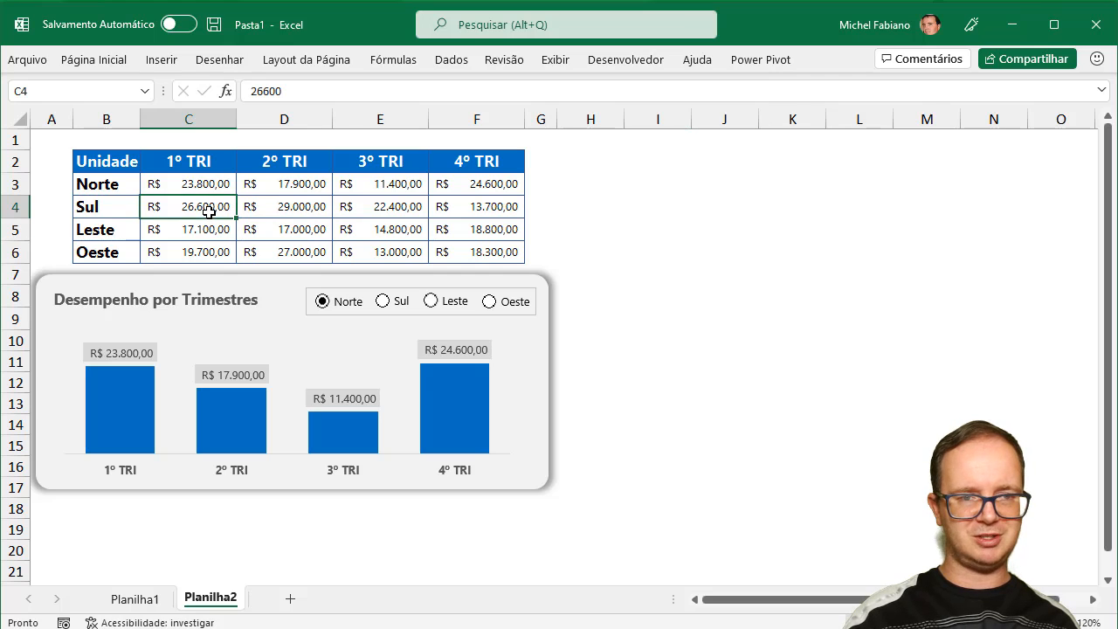
click(392, 303)
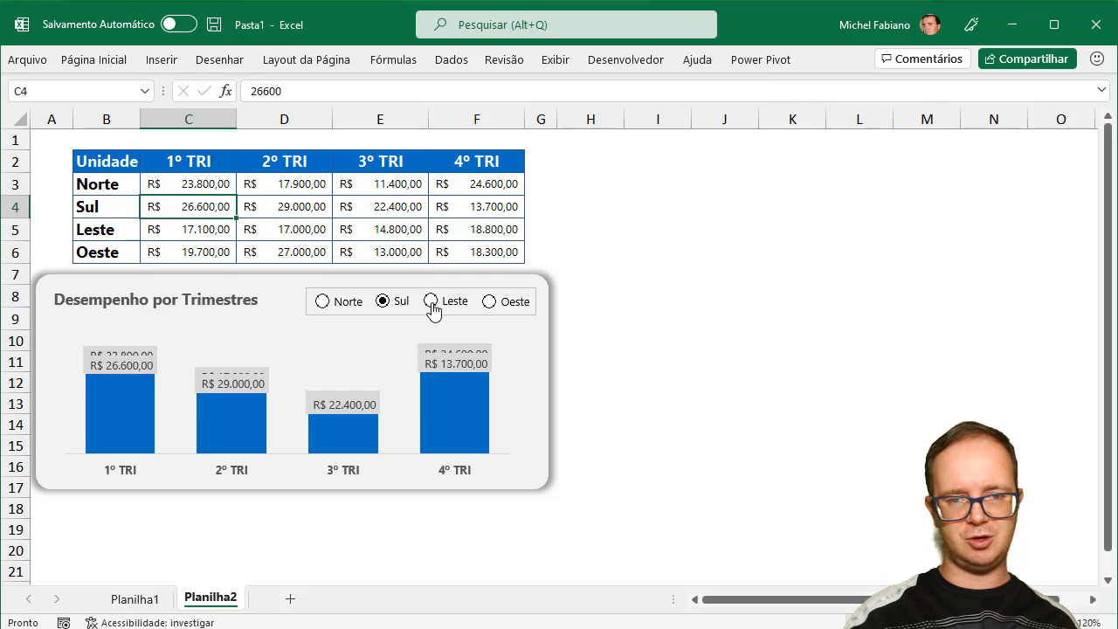
click(434, 304)
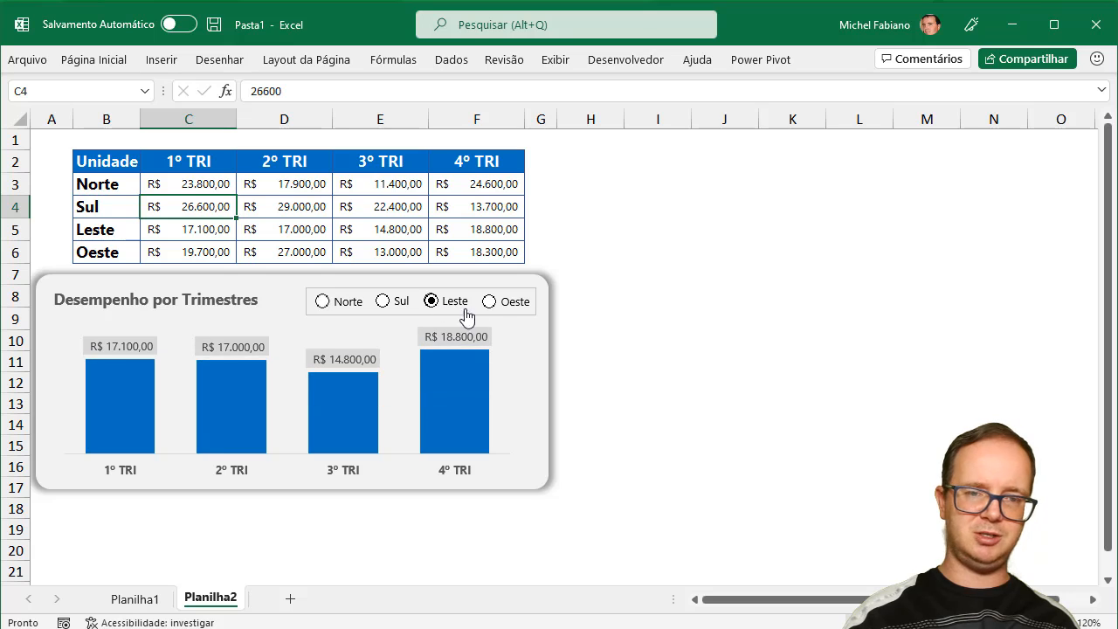
click(502, 308)
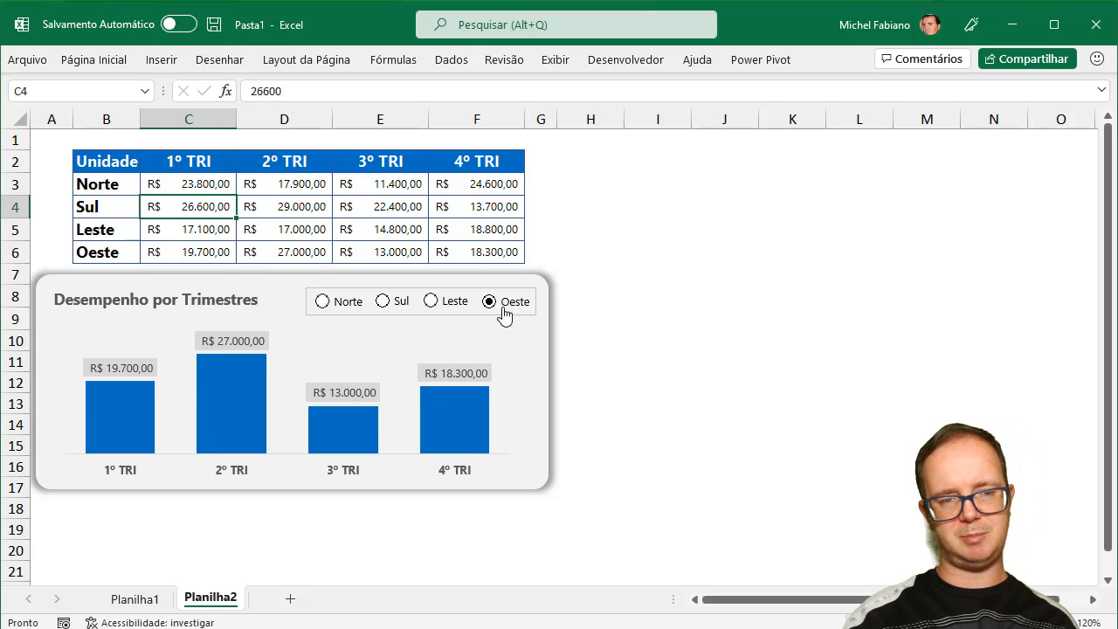
click(447, 307)
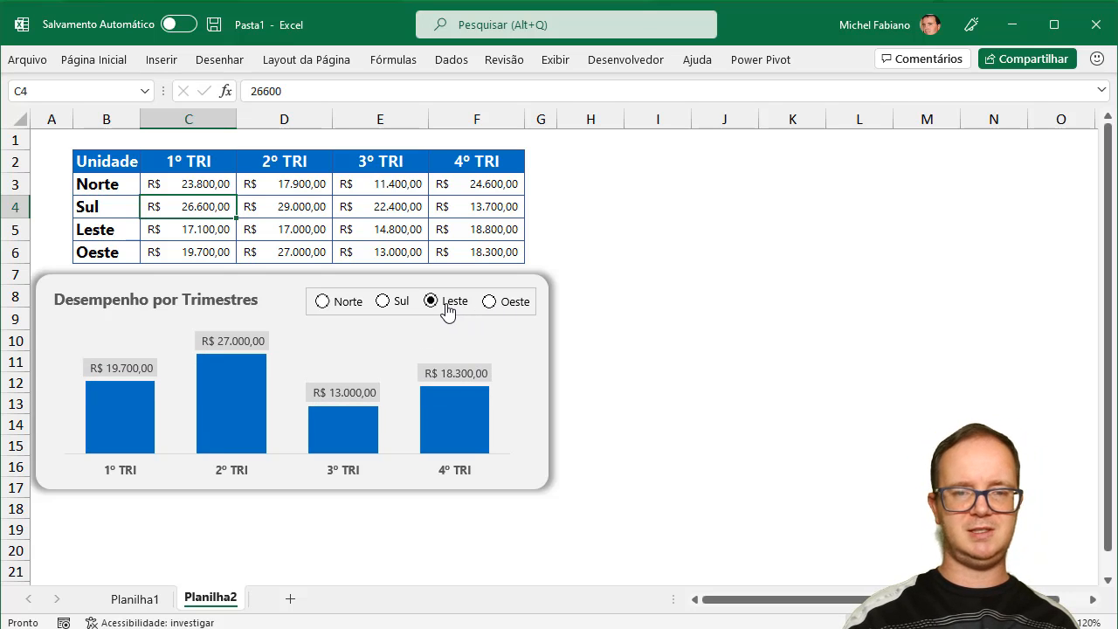
click(386, 306)
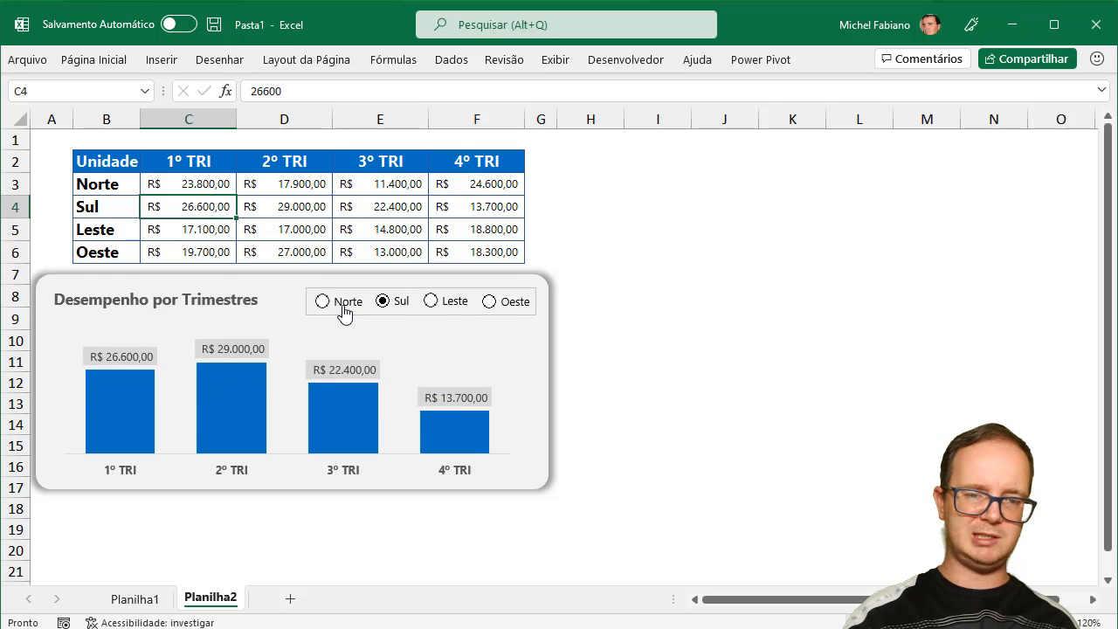
click(344, 308)
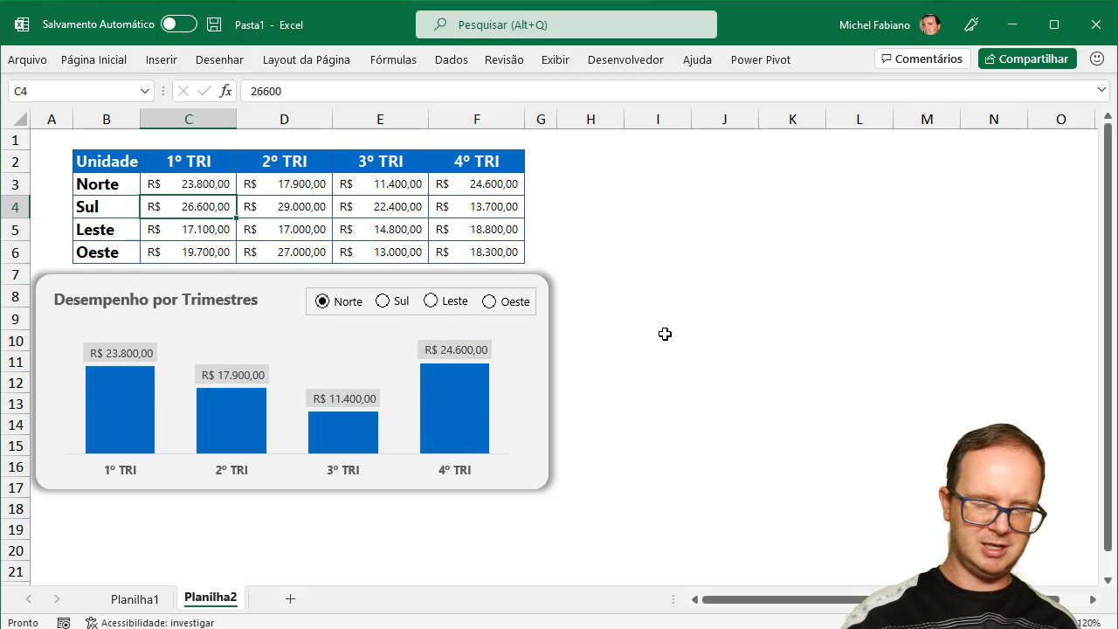